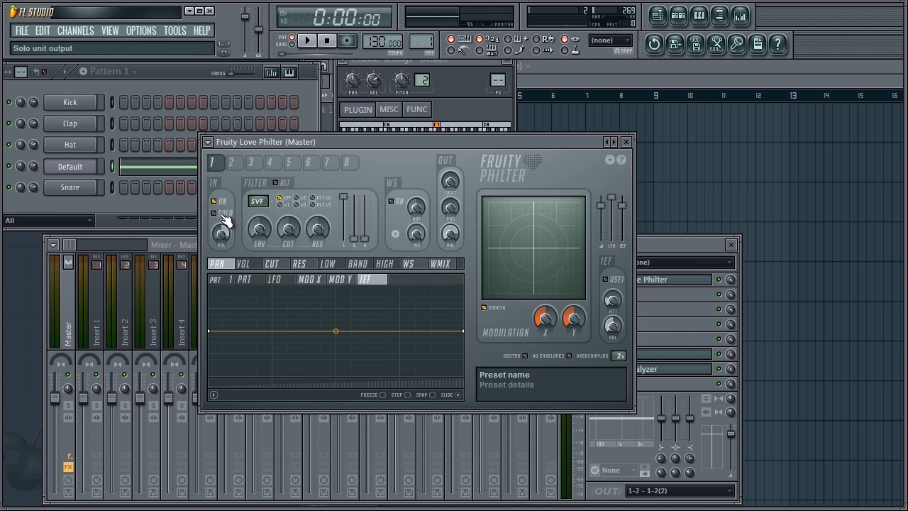
- Compare filter units 1, 2 and 3 during playback of the pattern, and return to unit 1
click(232, 163)
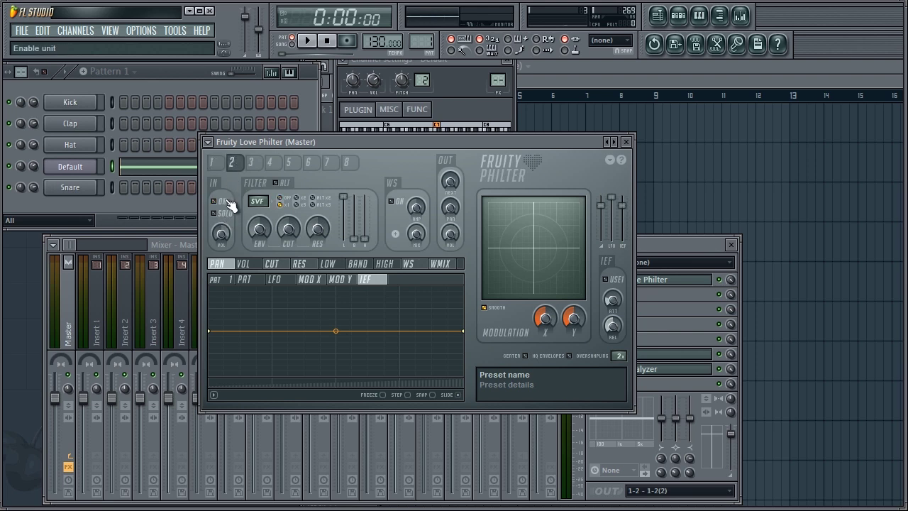
click(252, 163)
click(309, 42)
click(212, 162)
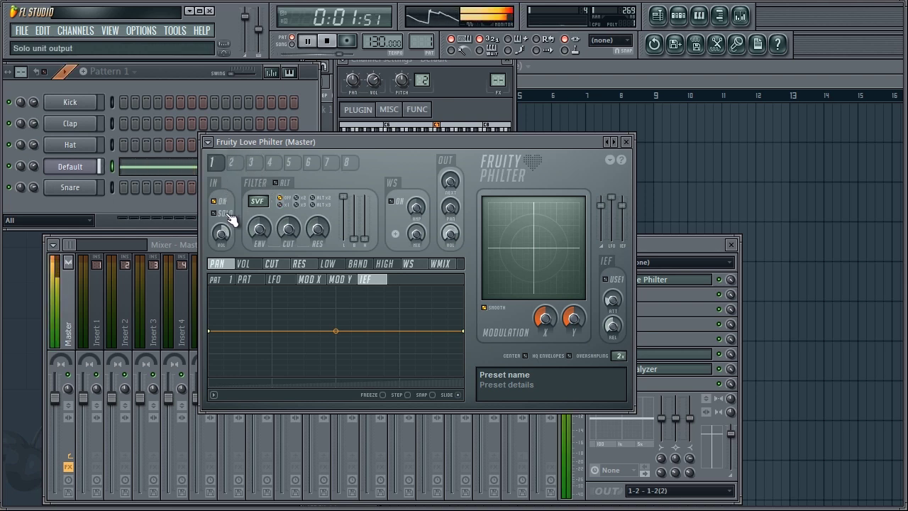
click(231, 163)
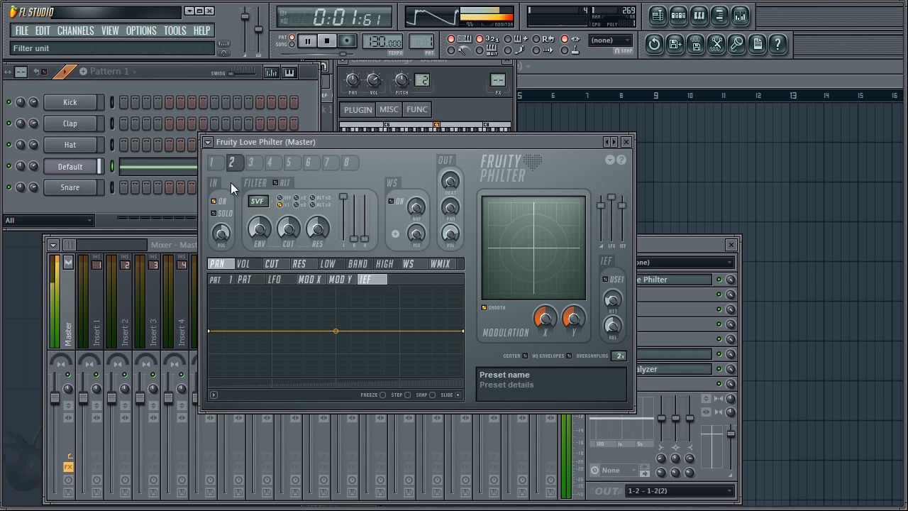
click(251, 162)
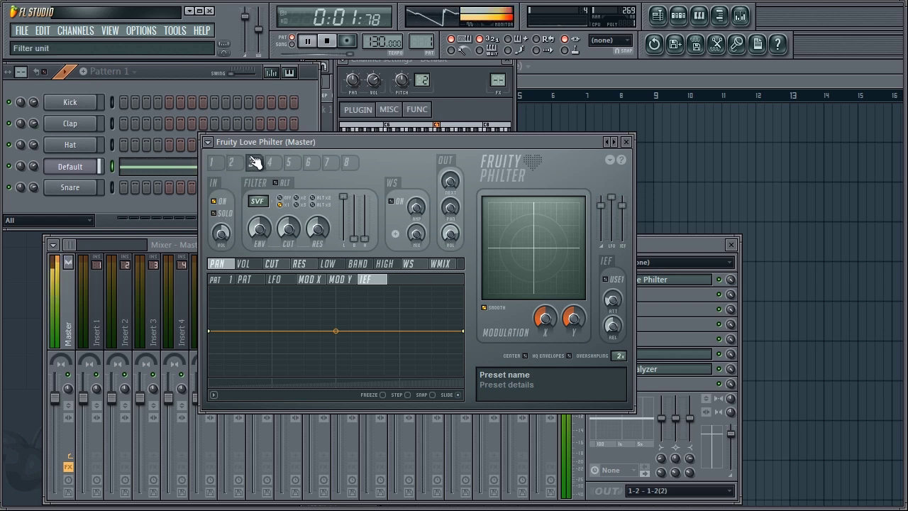
click(326, 41)
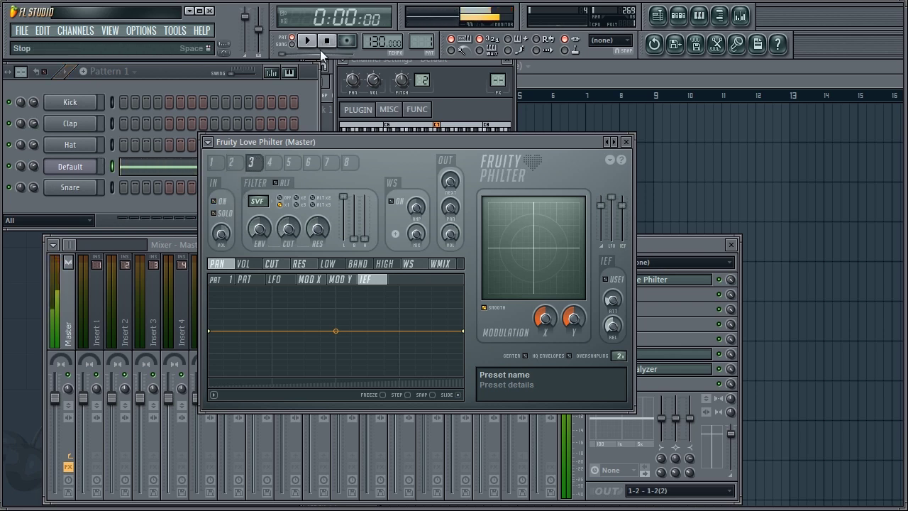
click(235, 163)
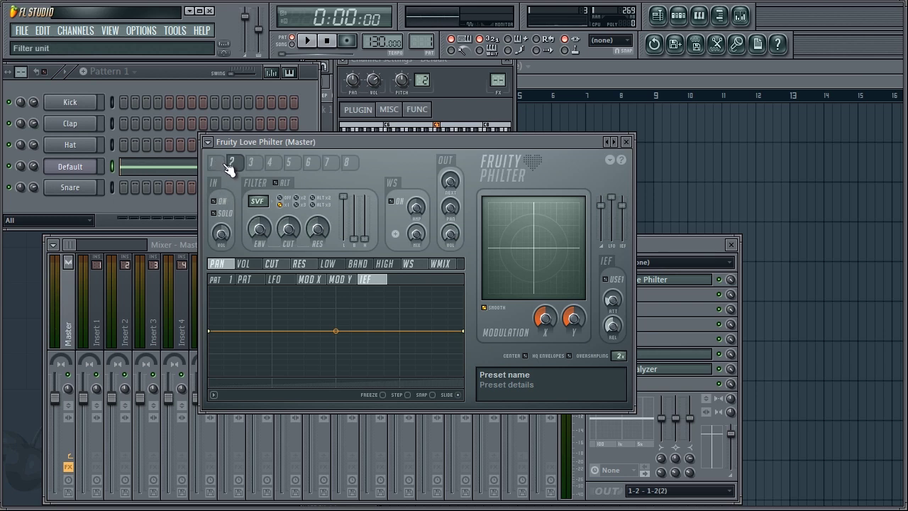
click(213, 163)
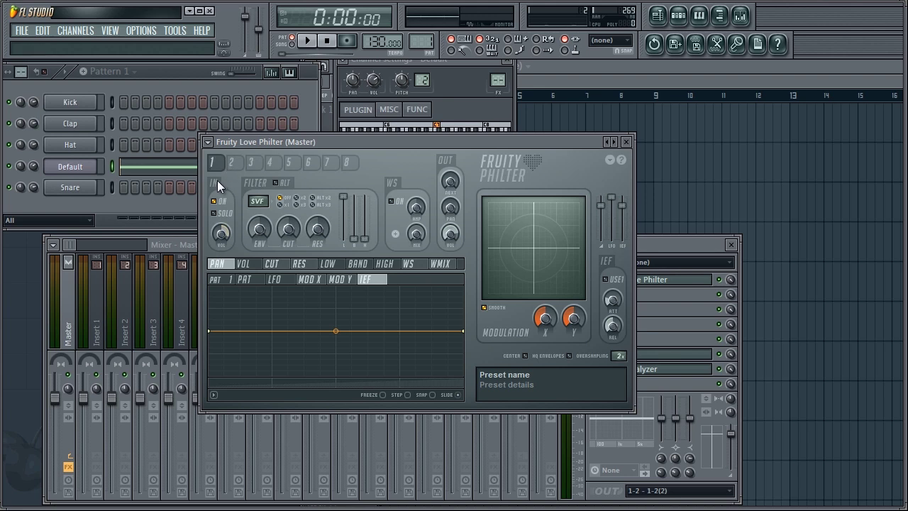
- Audition the pattern with several input volume levels on filter unit 1, up to 61%
key(space)
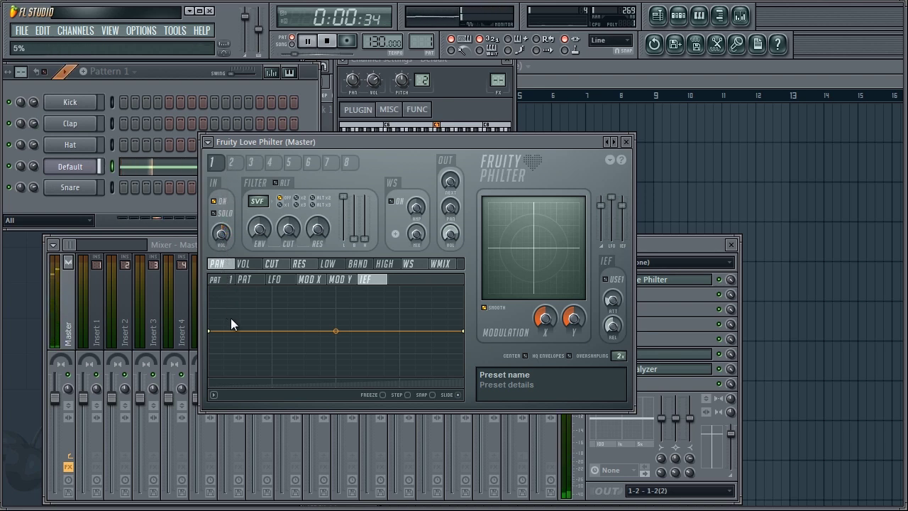
key(space)
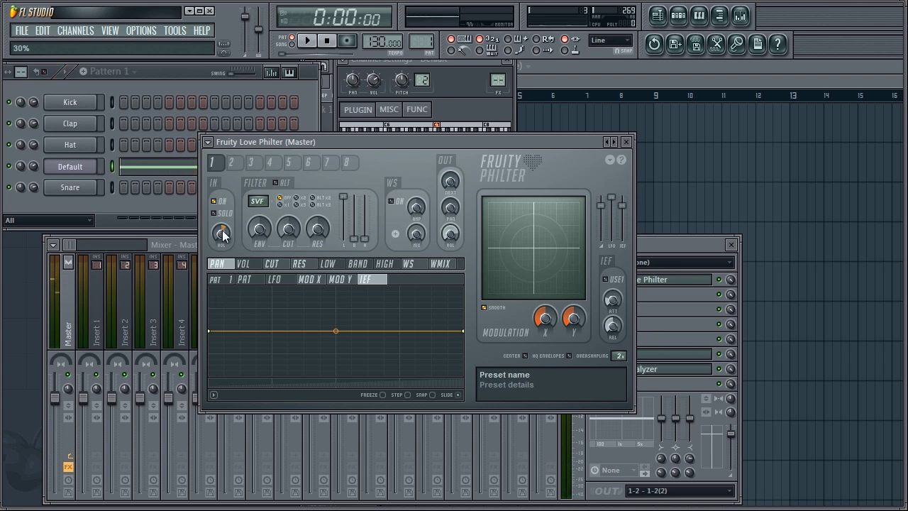
drag(223, 244, 222, 230)
drag(222, 239, 224, 246)
drag(335, 143, 219, 128)
drag(108, 224, 108, 228)
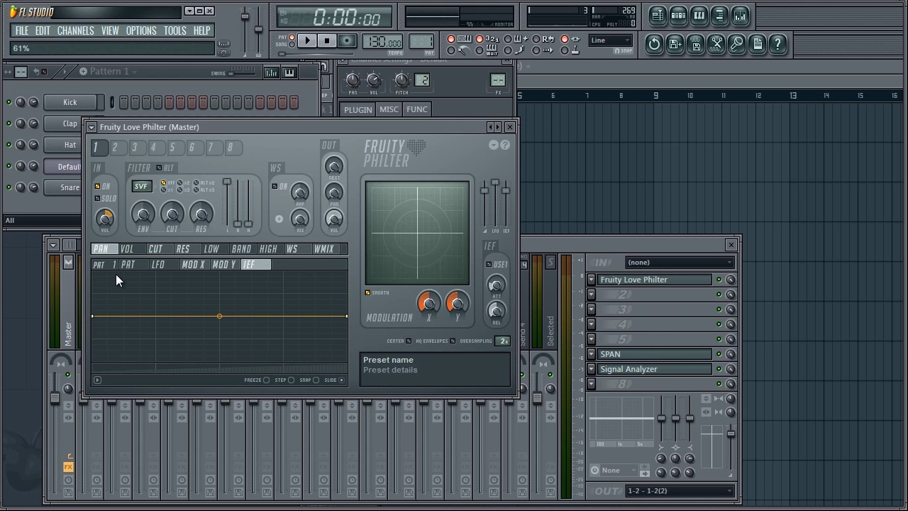
- Open the Signal Analyzer on the Master track and arrange it beside the Fruity Love Philter window
click(630, 369)
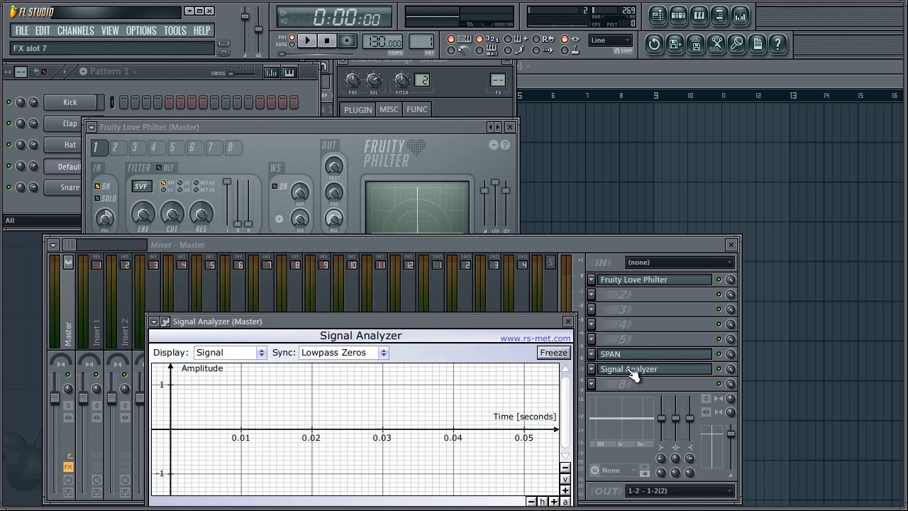
drag(451, 276, 717, 171)
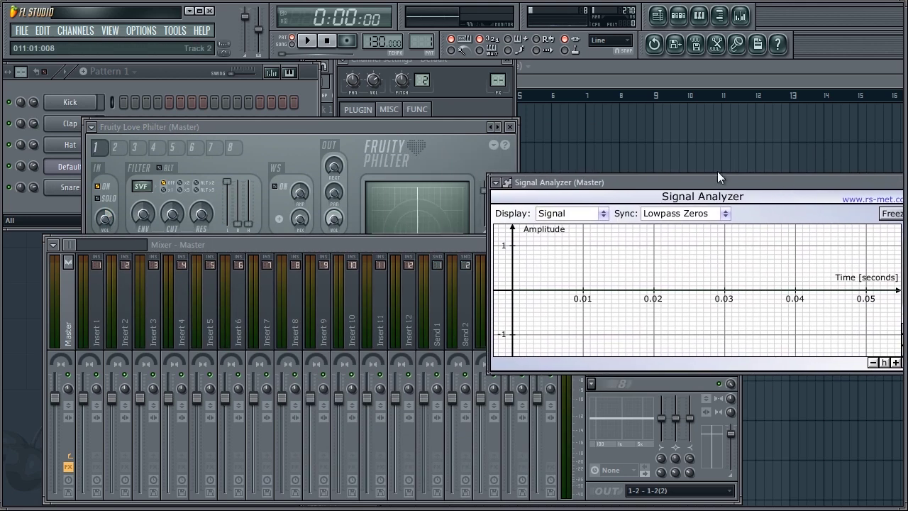
drag(388, 121, 356, 102)
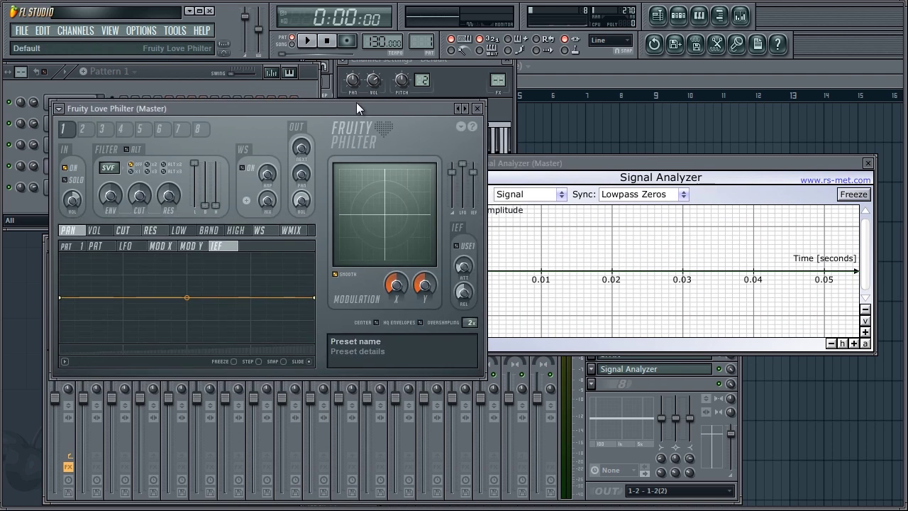
- Play test notes and raise unit 1's input volume while watching the waveform's amplitude
key(z)
key(z)
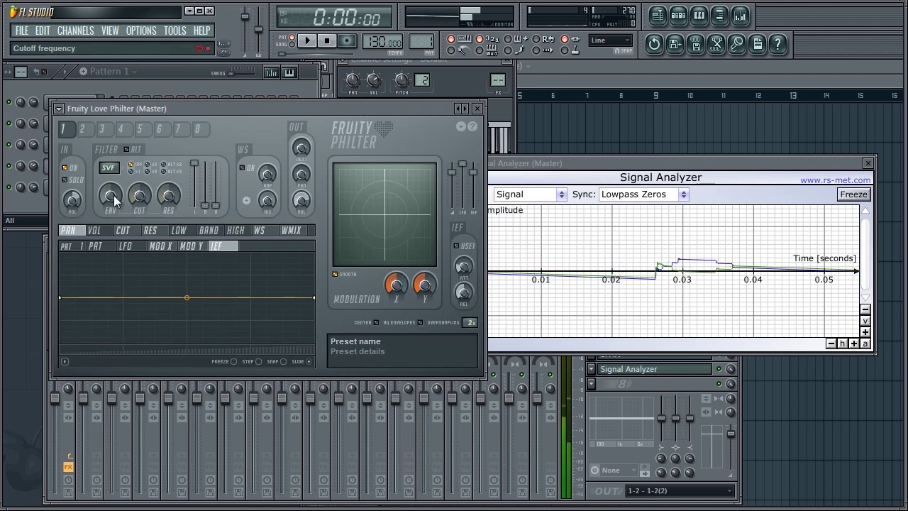
drag(73, 199, 88, 139)
key(q)
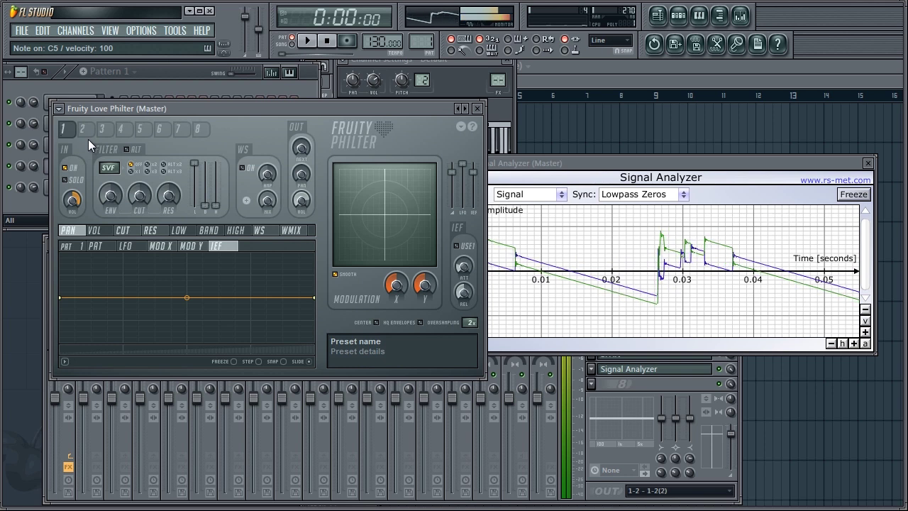
- Separate the analyzer and filter windows, and play low notes while varying unit 1's input volume around its negative range
drag(590, 159, 631, 115)
drag(366, 102, 338, 104)
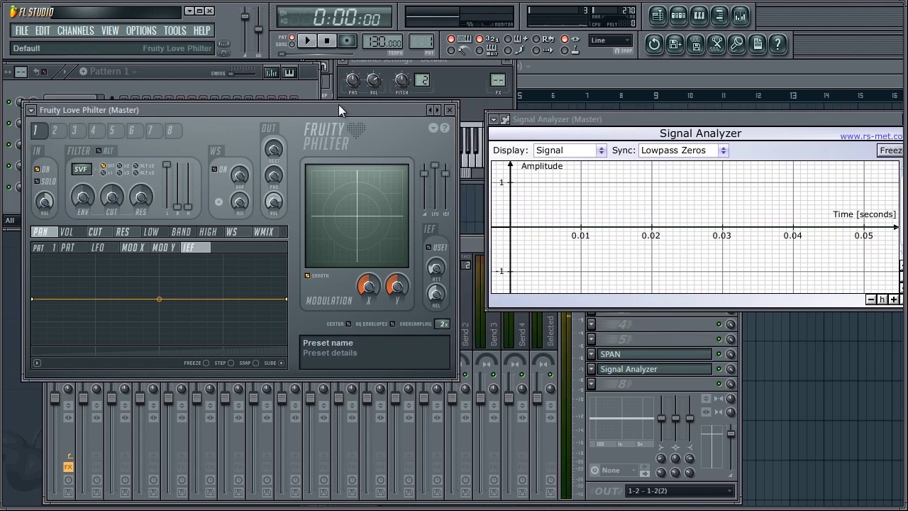
key(z)
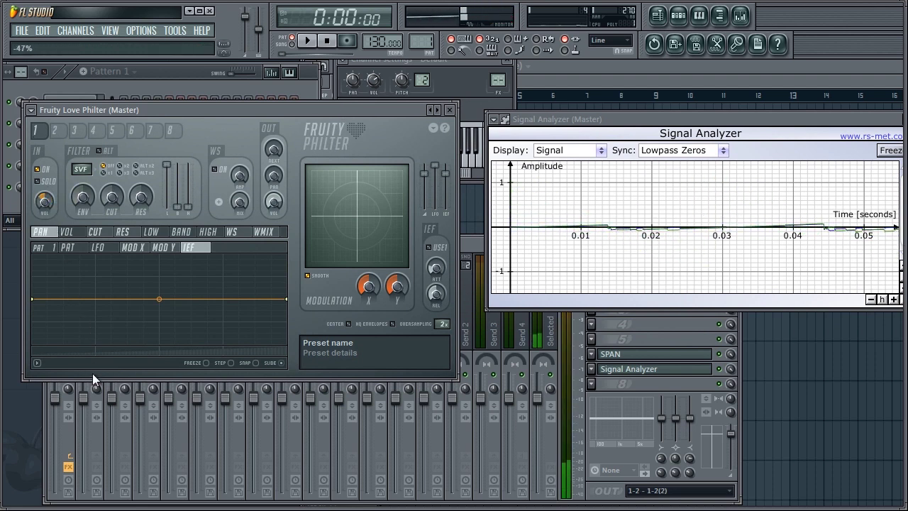
key(z)
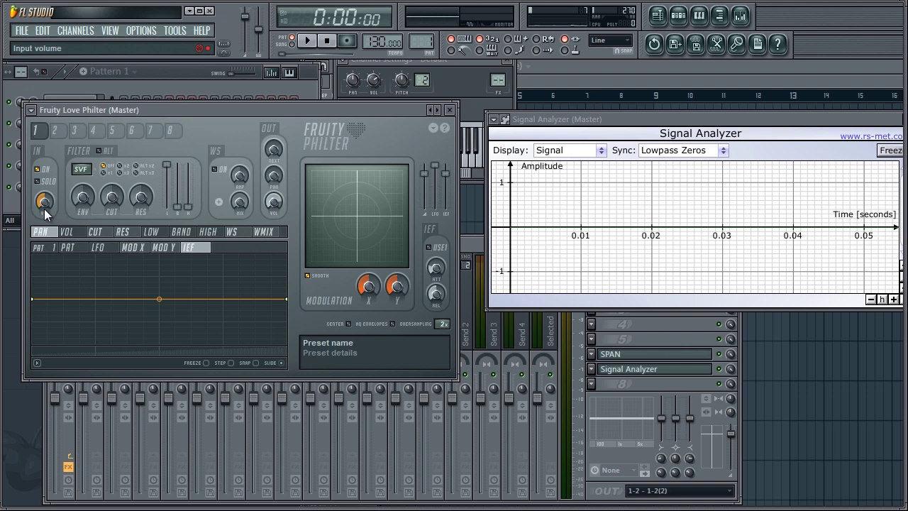
mouse_move(44, 204)
mouse_down()
mouse_move(47, 107)
mouse_move(63, 227)
mouse_move(50, 206)
mouse_up()
drag(50, 206, 31, 197)
- Look through unit 1's filter types, and try different input volume levels before resetting the input volume to its default
click(79, 169)
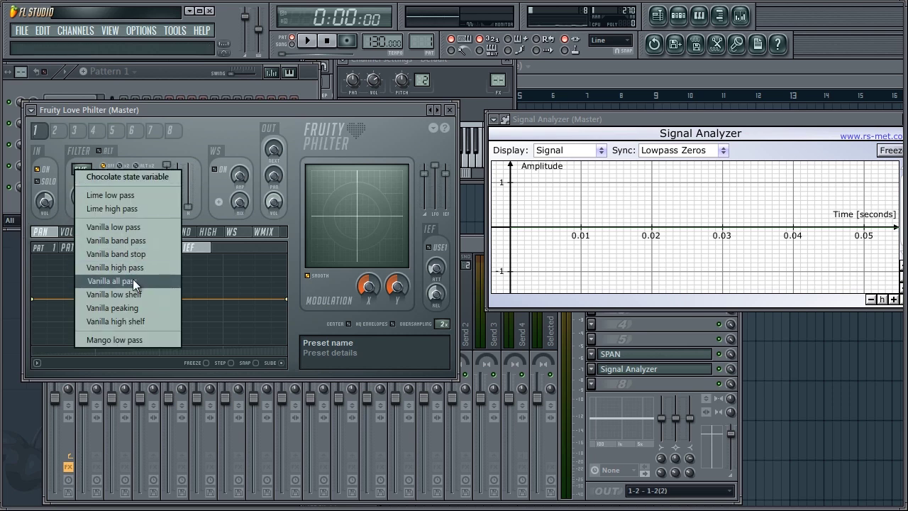
click(216, 120)
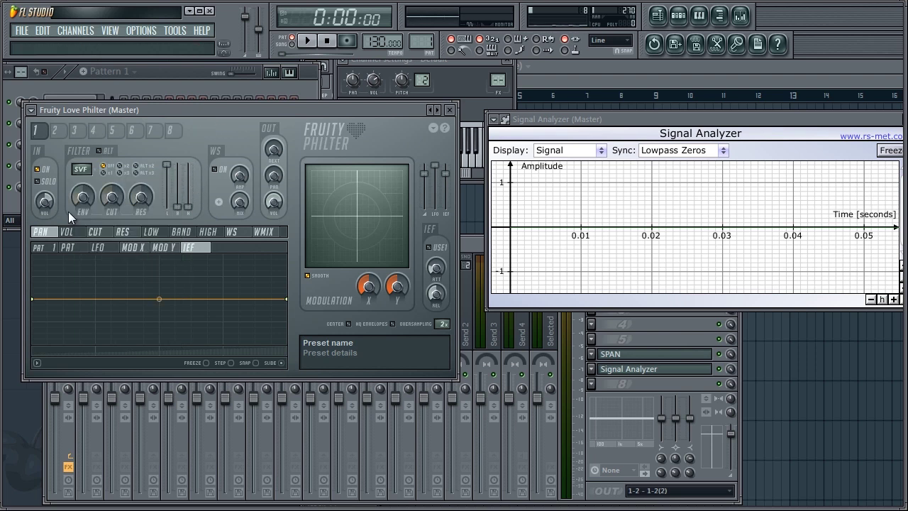
drag(44, 212, 34, 136)
drag(44, 201, 49, 156)
right_click(44, 203)
click(56, 214)
key(space)
key(space)
- Close the Signal Analyzer and reposition the Fruity Love Philter window over the mixer
drag(656, 119, 382, 132)
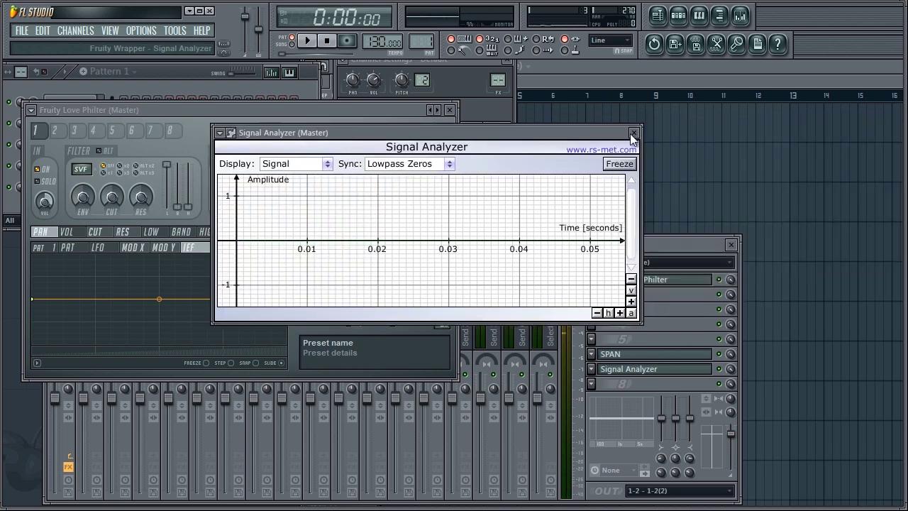
click(633, 133)
drag(153, 112, 277, 107)
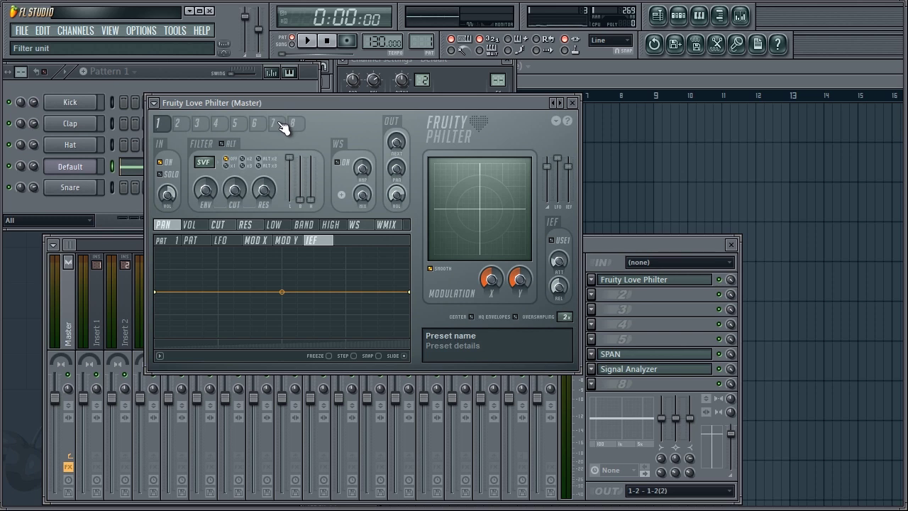
- Set unit 1's filter to Lime low pass in x1 mode and audition it with the pattern
click(227, 166)
click(201, 163)
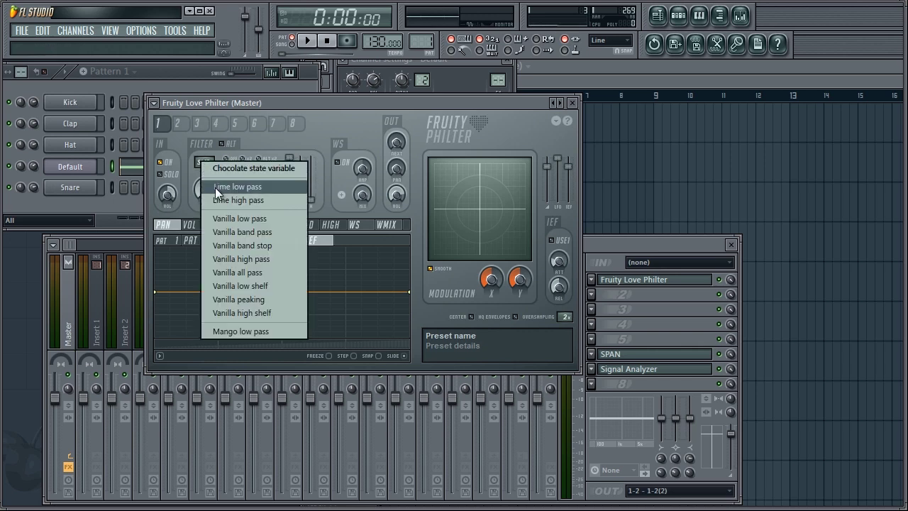
click(214, 187)
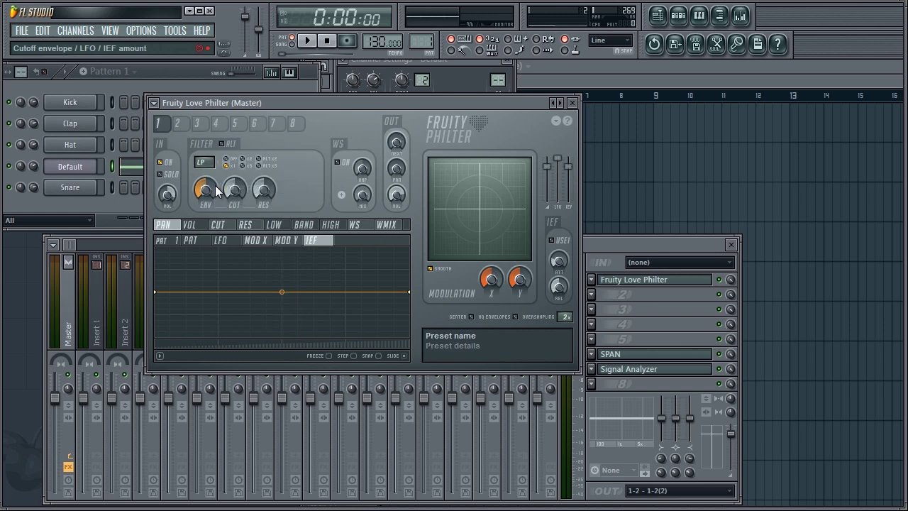
click(307, 40)
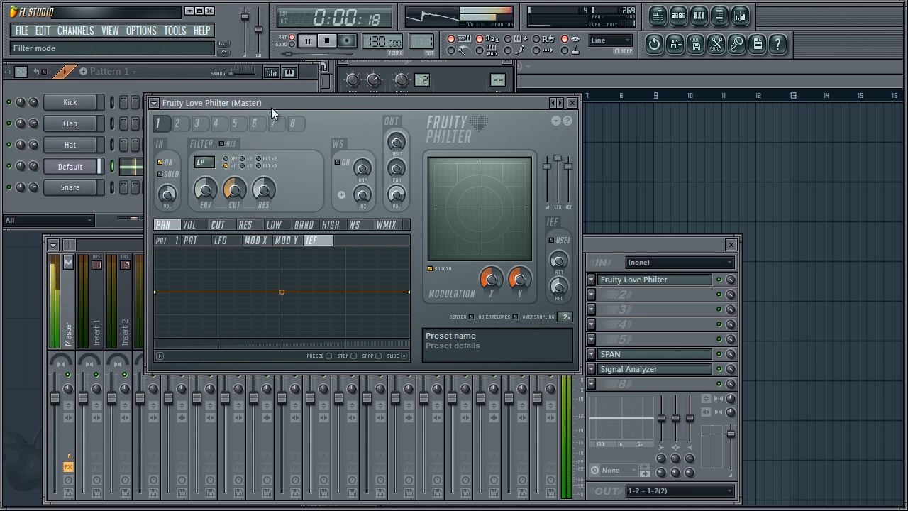
click(329, 42)
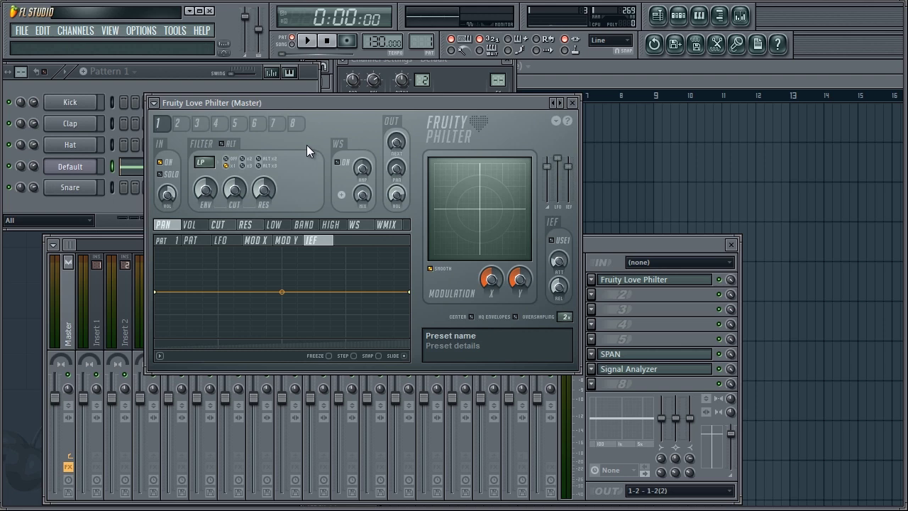
- Open SPAN on the Master track and sweep the low pass cutoff during playback to examine the spectrum
click(629, 352)
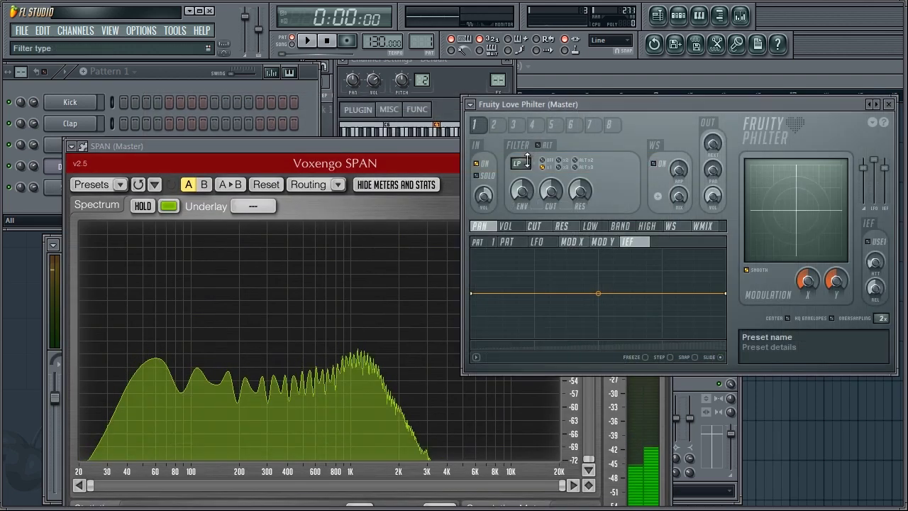
key(space)
drag(546, 195, 540, 229)
key(space)
- Set the spectrum's average time to 502 in SPAN's Spectrum Mode Editor and close the editor
click(400, 145)
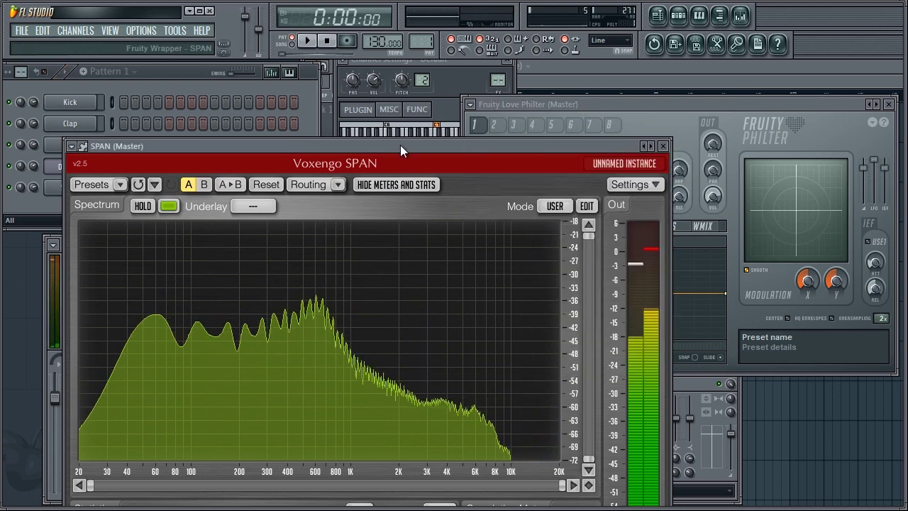
click(586, 206)
drag(203, 355, 216, 420)
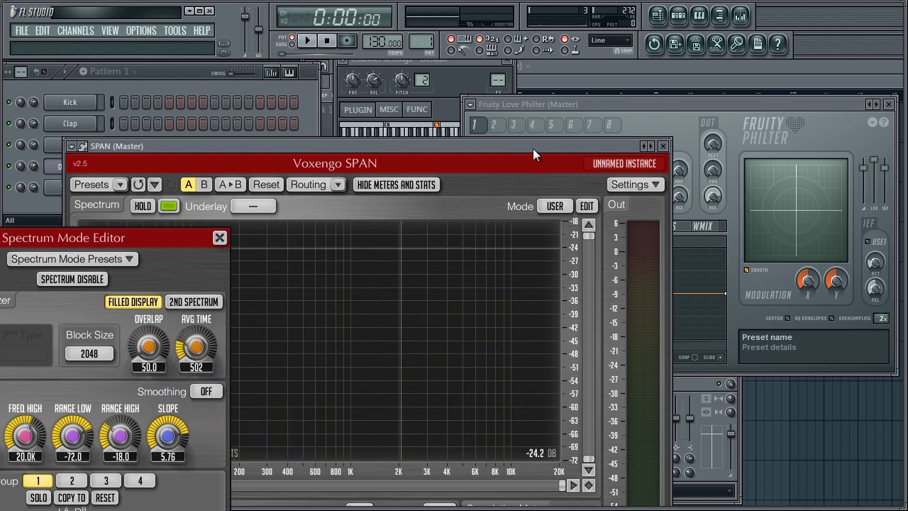
click(220, 237)
- Restart playback and vary the low pass cutoff to examine its response with the new spectrum settings
key(space)
click(552, 104)
mouse_move(554, 190)
mouse_down()
mouse_move(546, 146)
mouse_move(546, 198)
mouse_up()
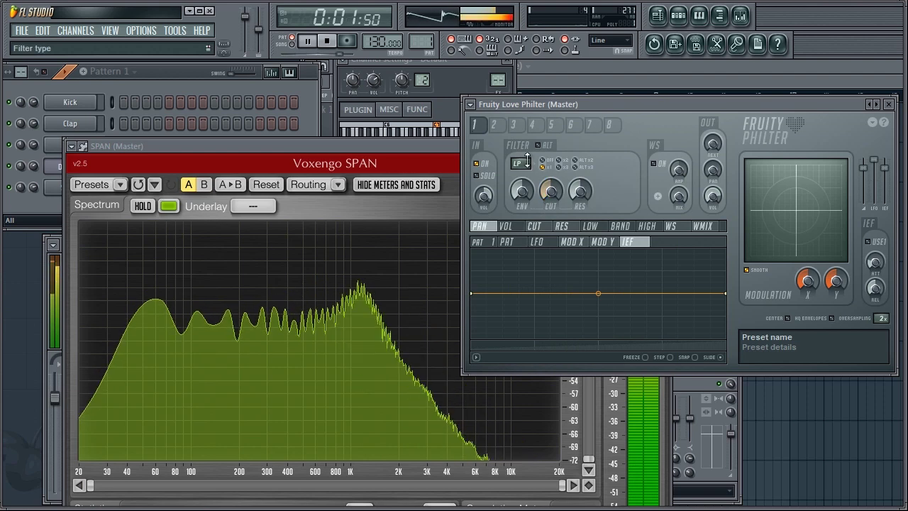
- Change unit 1's filter to Lime high pass and sweep its cutoff to 46% during playback
drag(523, 165, 526, 146)
mouse_move(548, 187)
mouse_down()
mouse_move(557, 206)
mouse_move(551, 198)
mouse_up()
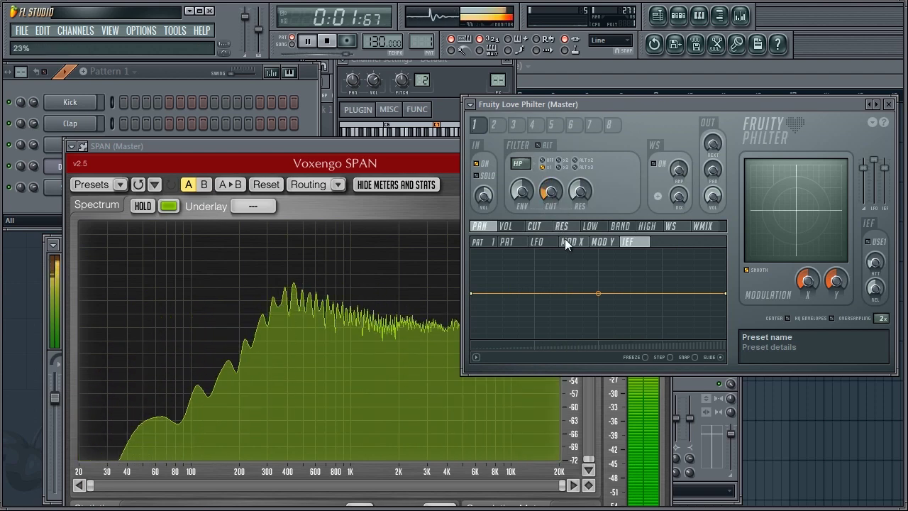
key(space)
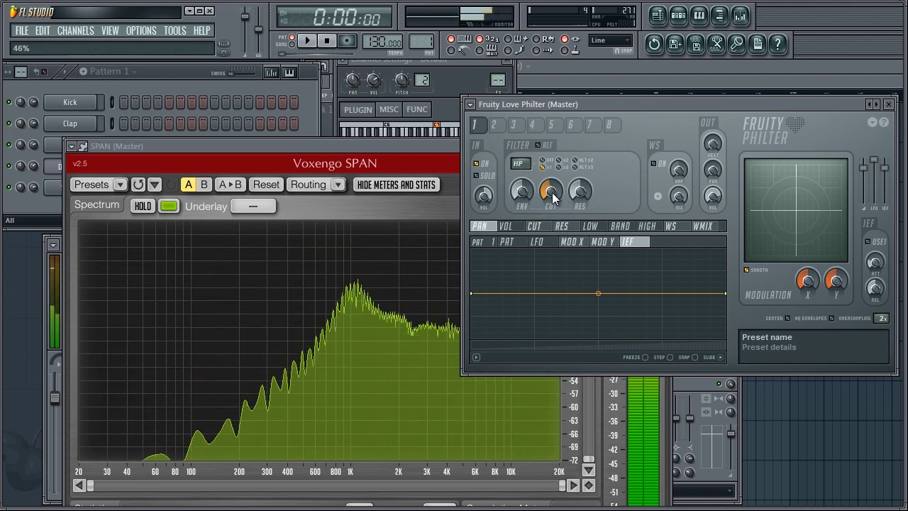
- Change unit 1's filter to Vanilla band pass and audition a cutoff sweep on the spectrum
click(530, 163)
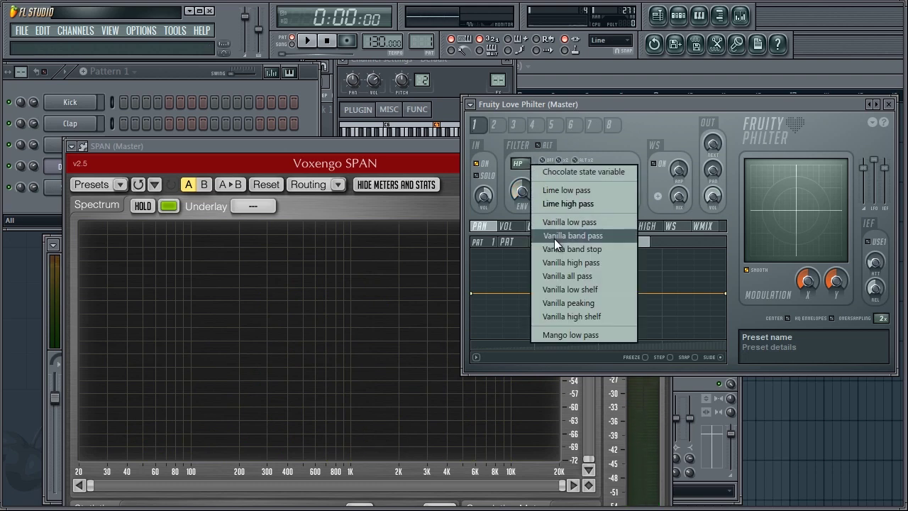
click(553, 236)
key(space)
drag(552, 195, 563, 163)
key(space)
- Change unit 1's filter to Vanilla all pass and play the pattern with the cutoff at 61%
click(525, 164)
click(537, 273)
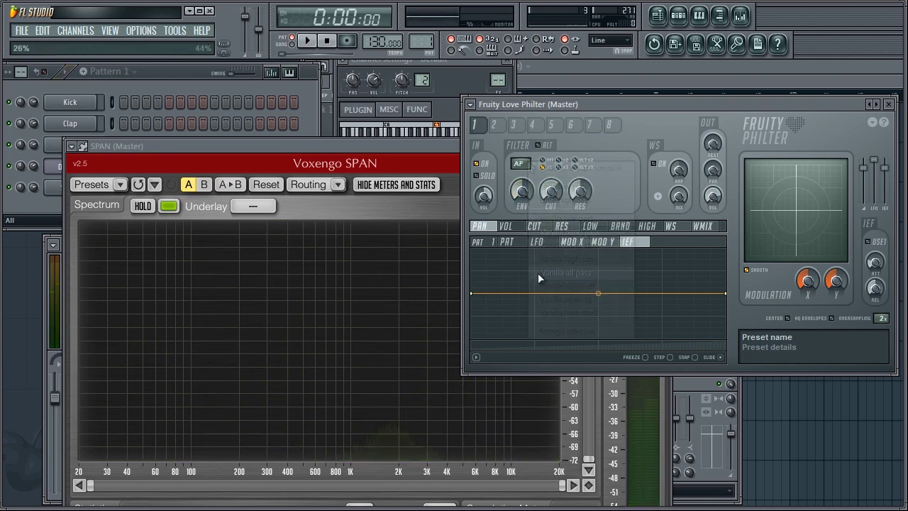
key(space)
key(space)
key(space)
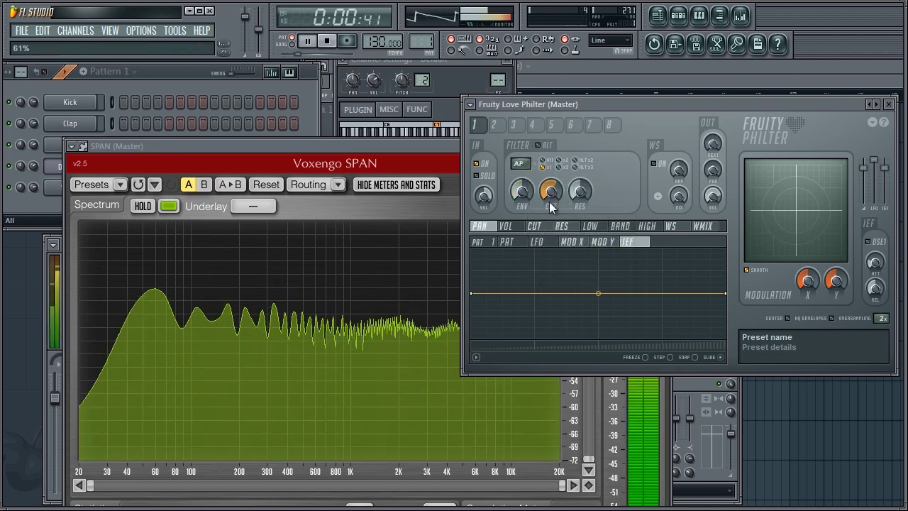
- Stop playback, close the SPAN window and place the Fruity Love Philter window in front of the mixer
key(space)
drag(428, 149, 326, 148)
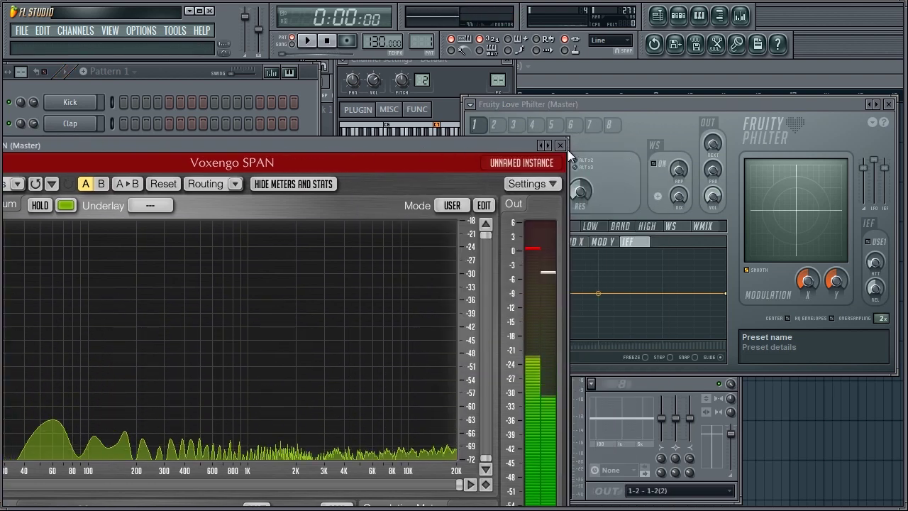
click(568, 148)
click(633, 383)
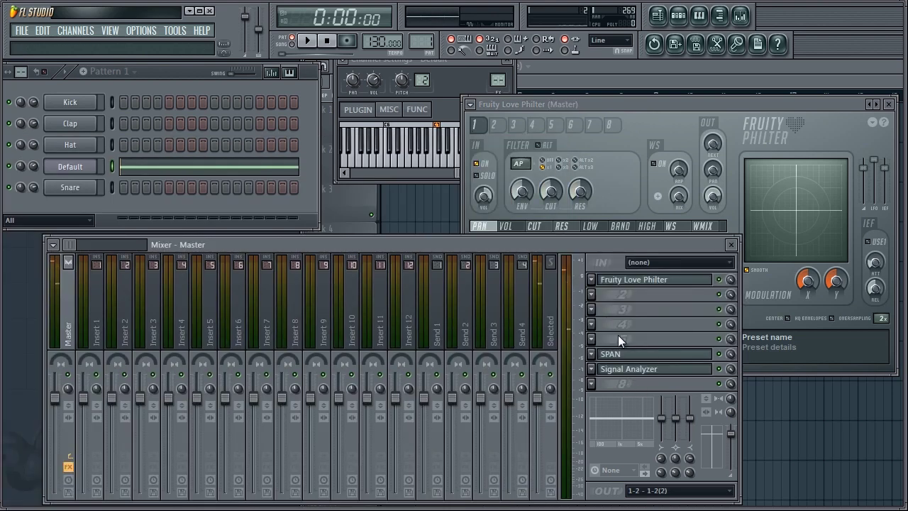
click(629, 369)
key(space)
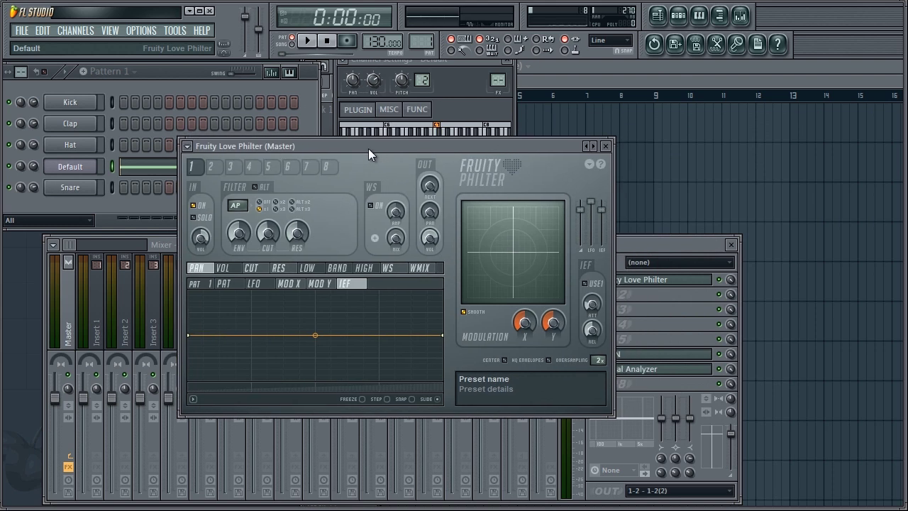
drag(368, 148, 352, 161)
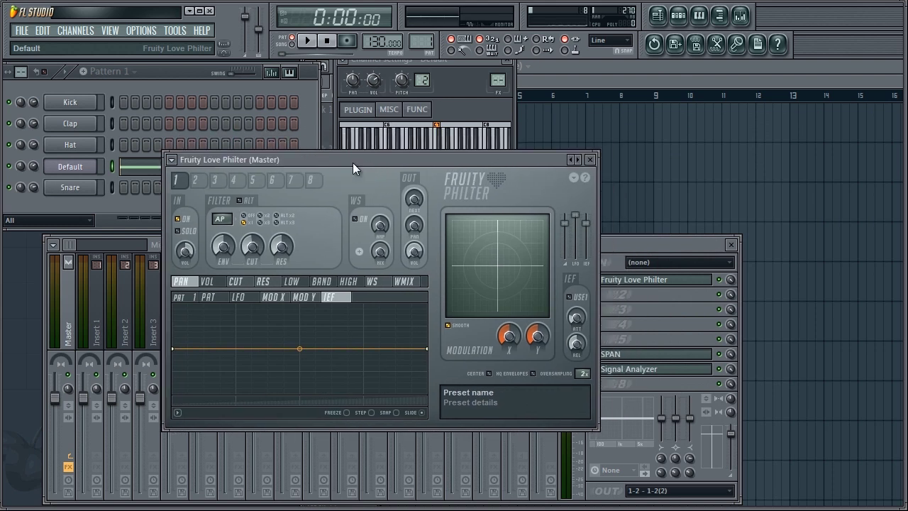
- Audition unit 1's all pass cutoff sweep, then repeat the sweep with unit 2 enabled and stop playback
key(space)
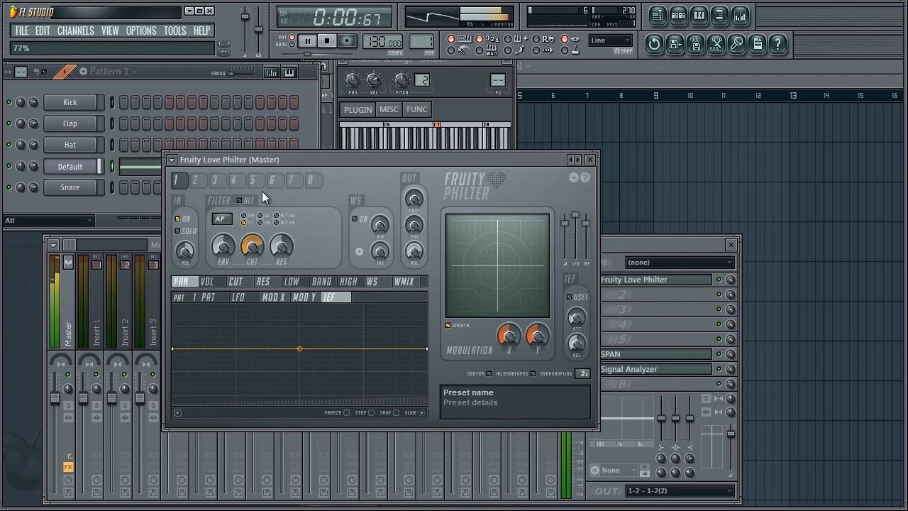
key(space)
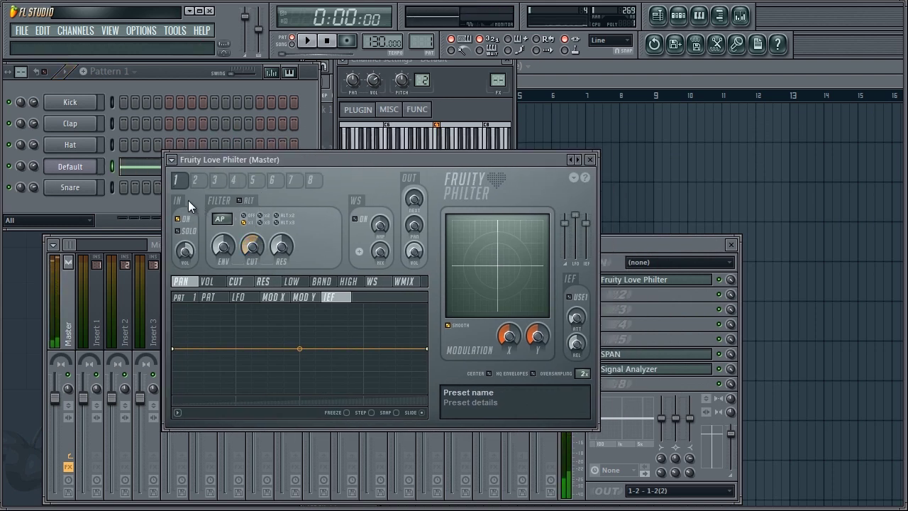
click(195, 180)
key(space)
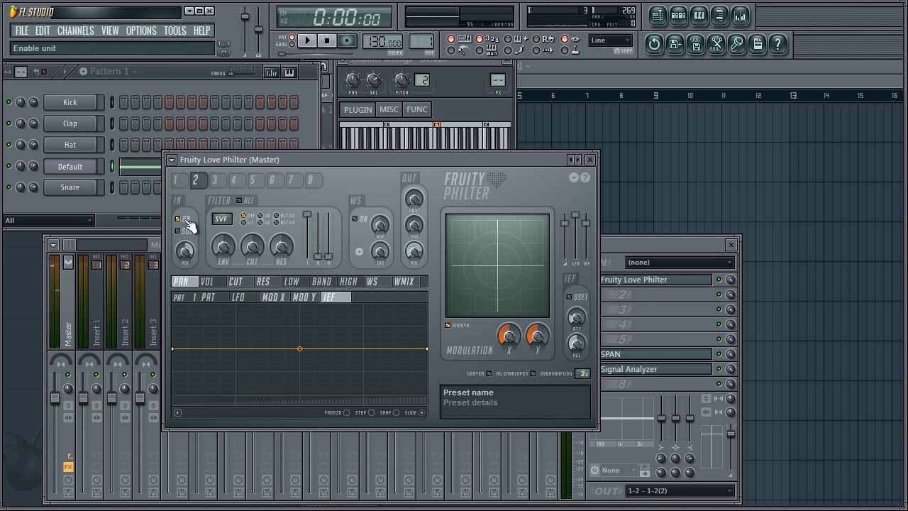
click(176, 180)
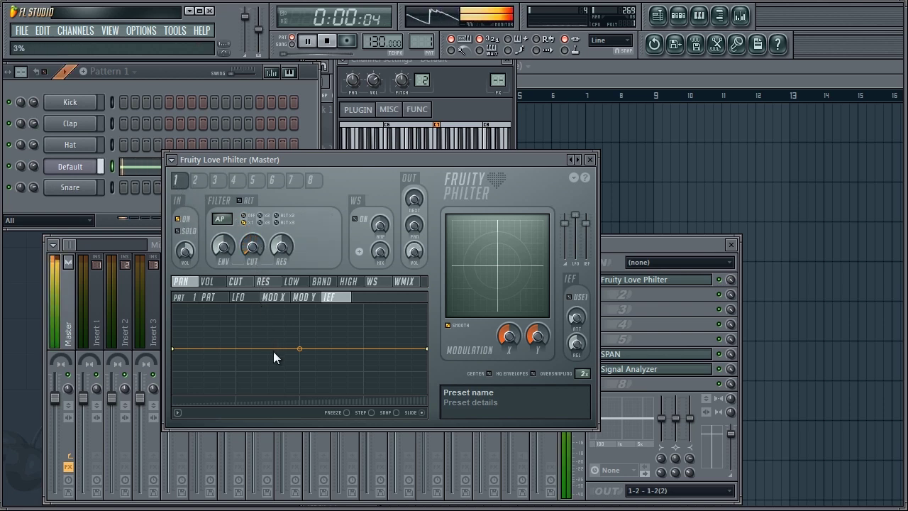
key(space)
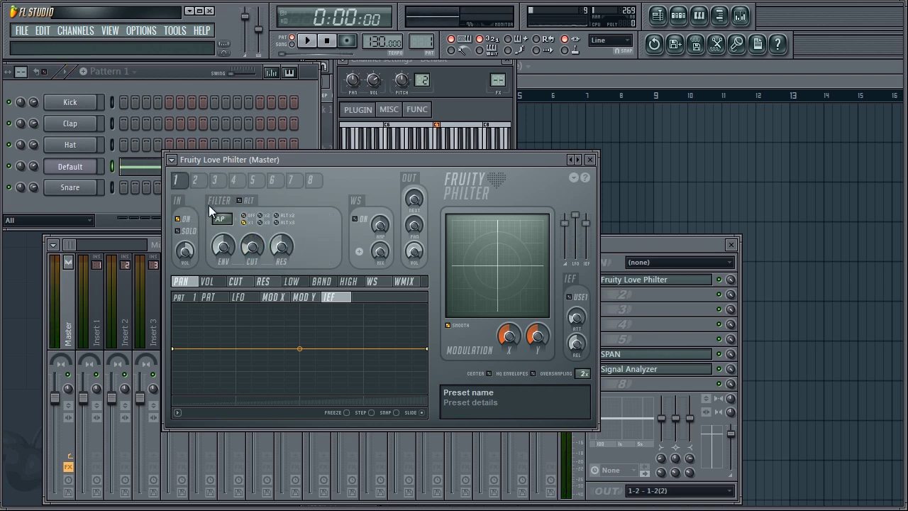
- Change unit 1's filter to Mango low pass in x3 mode and sweep its cutoff to 47% during playback
click(219, 217)
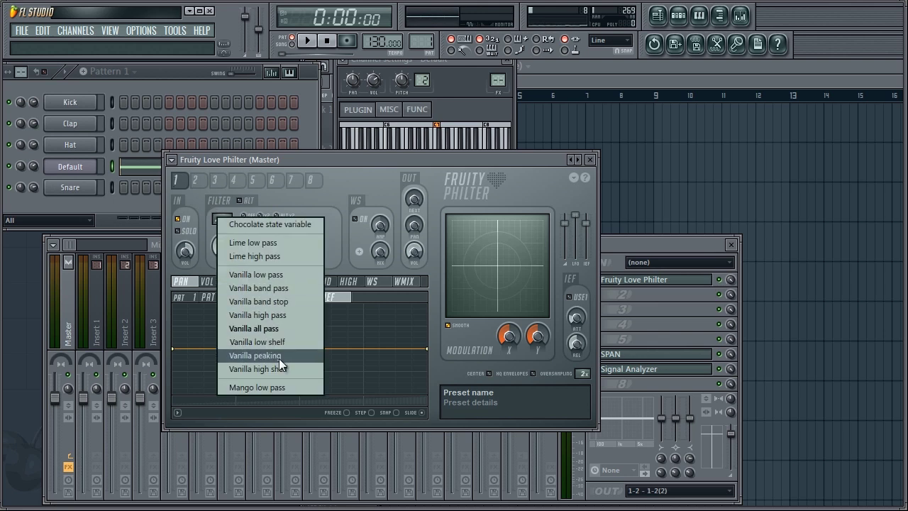
click(279, 360)
key(space)
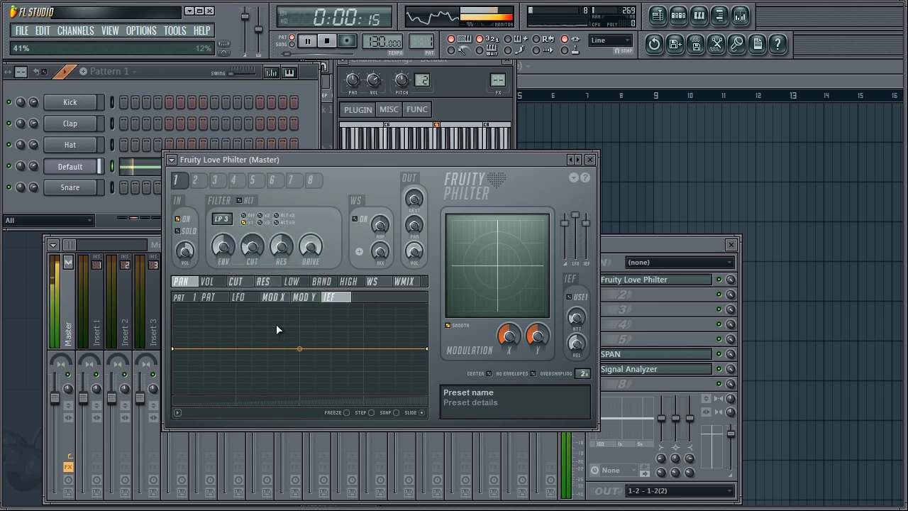
click(263, 224)
drag(257, 244, 258, 204)
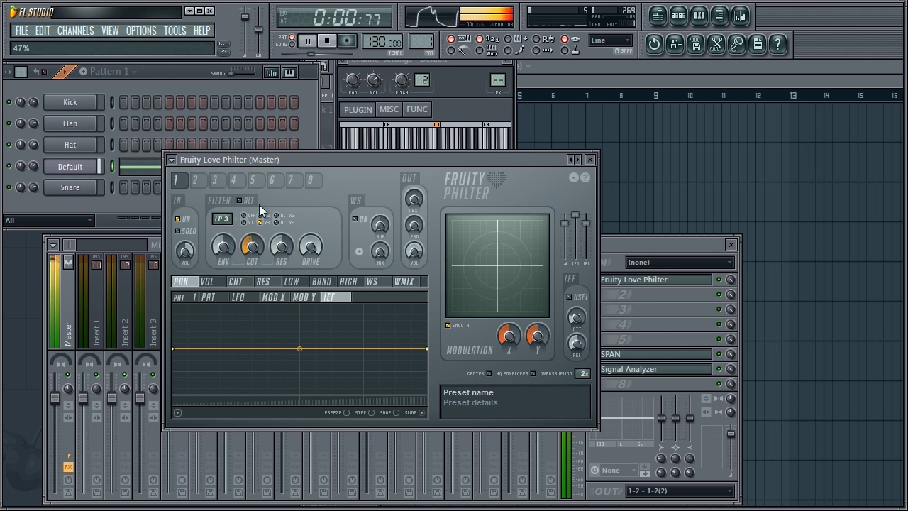
key(space)
- Change unit 1's filter to Lime low pass, enable its waveshaper and audition the notes C4 and C5
click(219, 221)
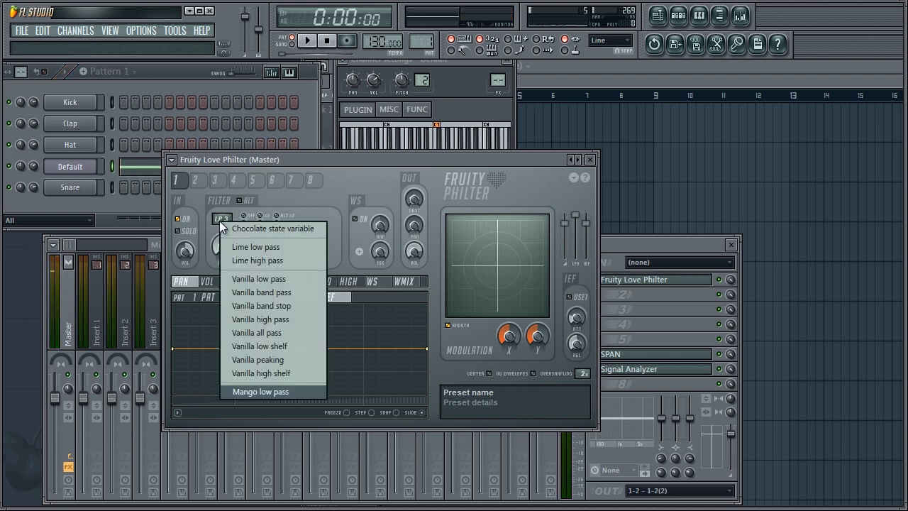
click(231, 247)
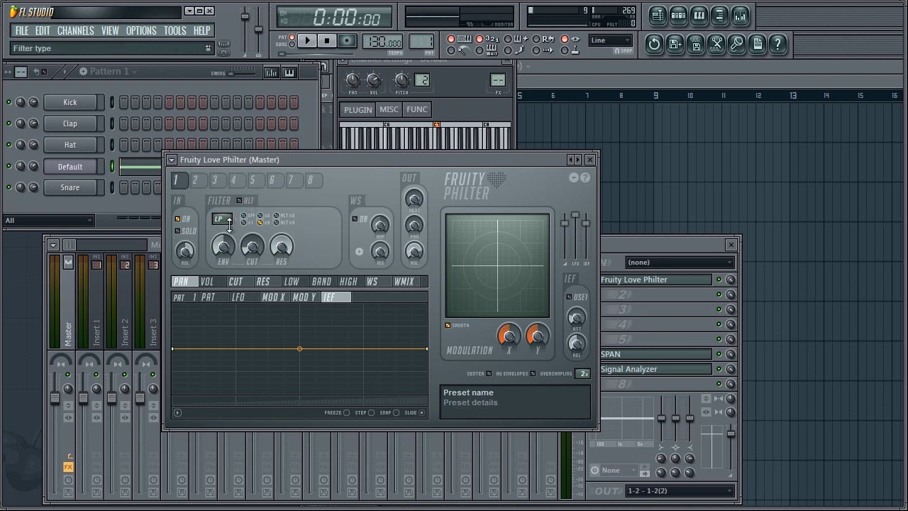
click(362, 221)
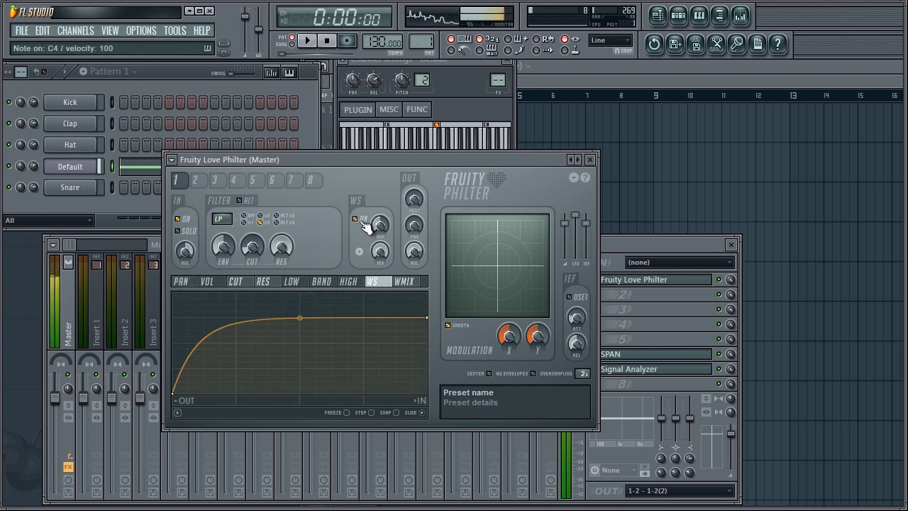
key(q)
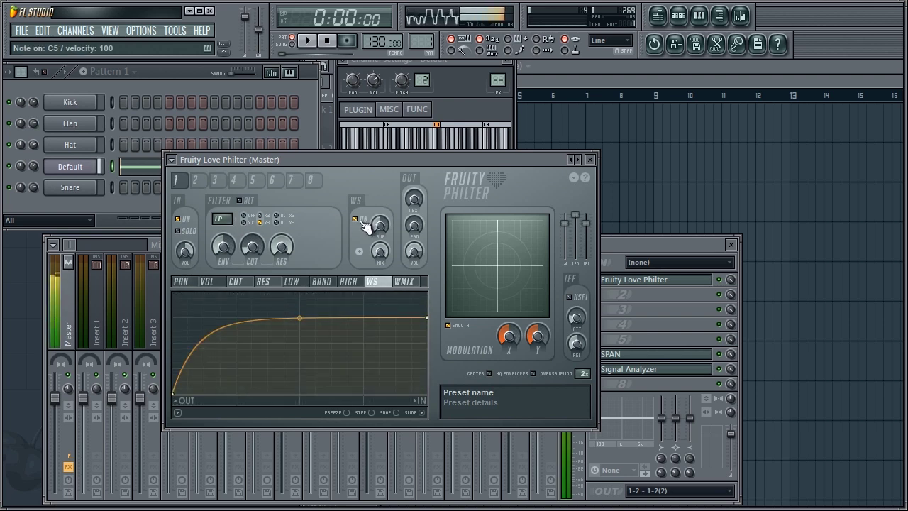
- Play the pattern through the waveshaper while varying unit 1's cutoff and trying the filter mode off
key(space)
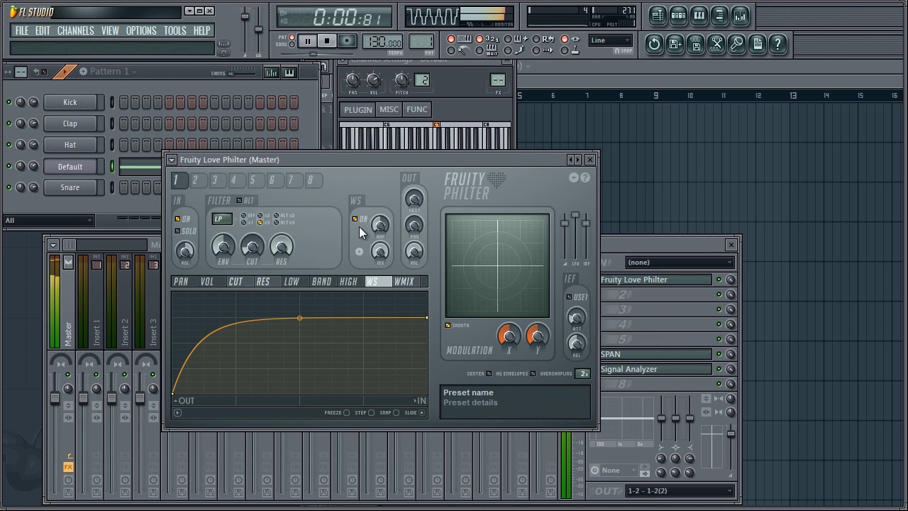
drag(251, 250, 251, 213)
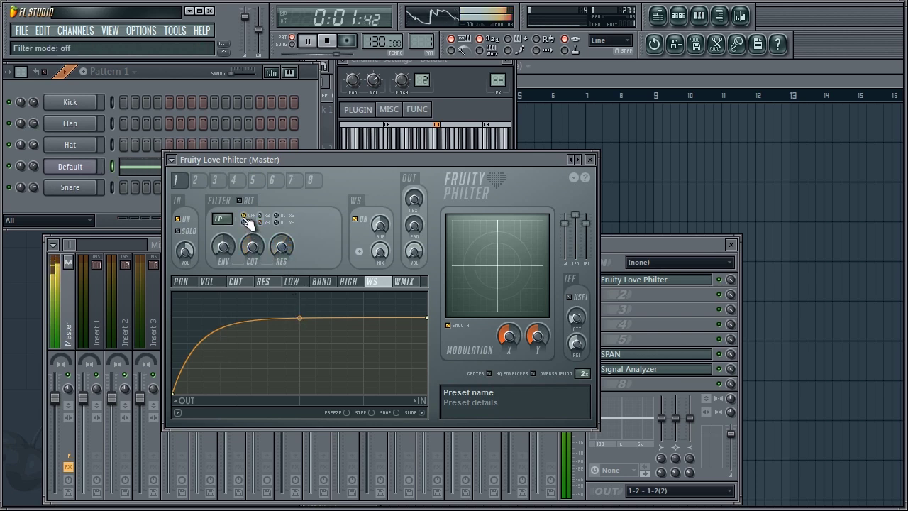
mouse_move(251, 243)
mouse_down()
mouse_move(250, 216)
mouse_move(250, 244)
mouse_up()
key(space)
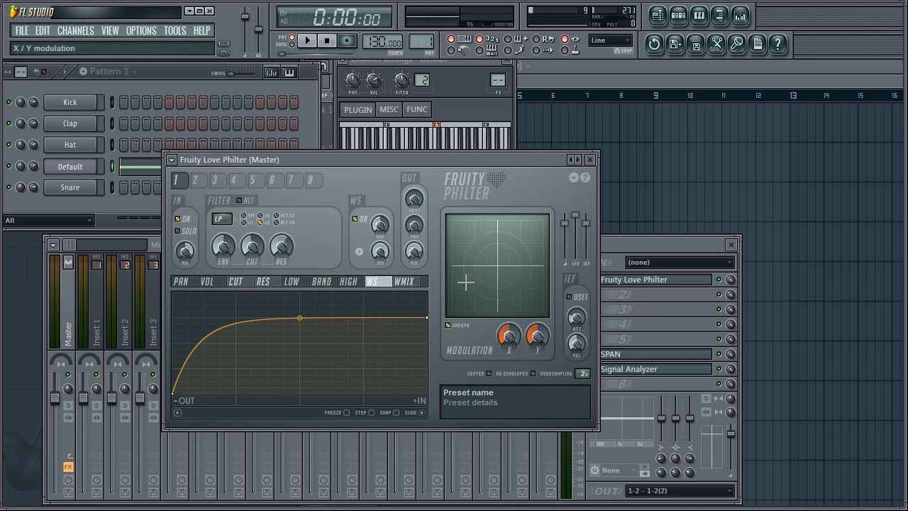
- Audition unit 1 with its output volume at 42%, and move the Love Philter window below the channel's keyboard
key(space)
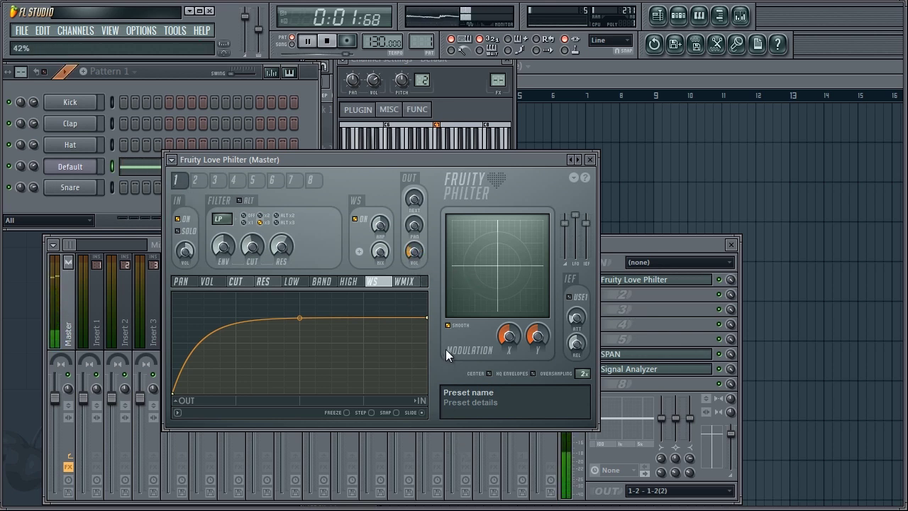
key(space)
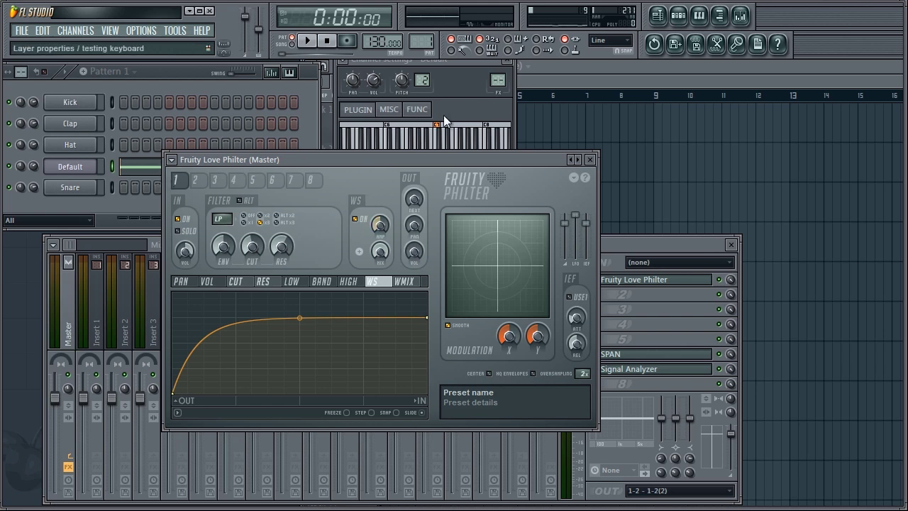
click(415, 142)
drag(277, 161, 273, 198)
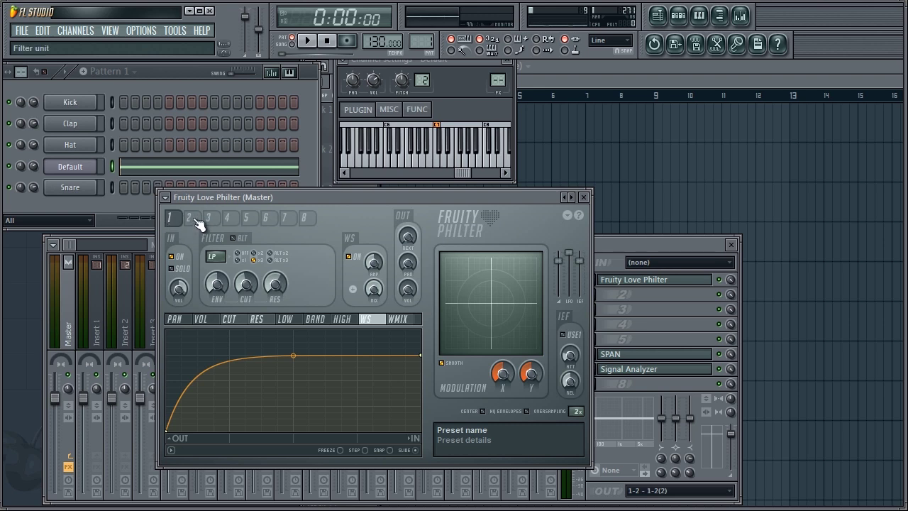
- Compare the settings of filter units 1 and 2, and enable unit 2
drag(416, 214, 417, 188)
click(196, 221)
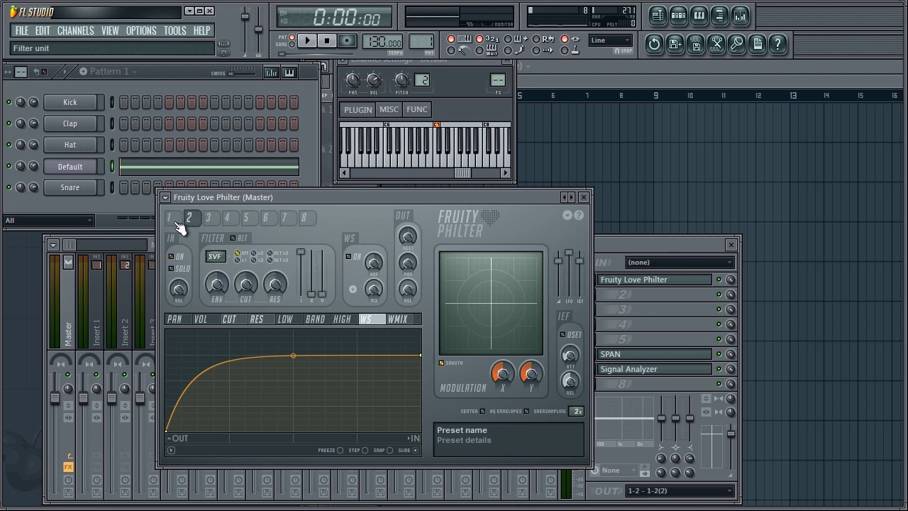
click(174, 219)
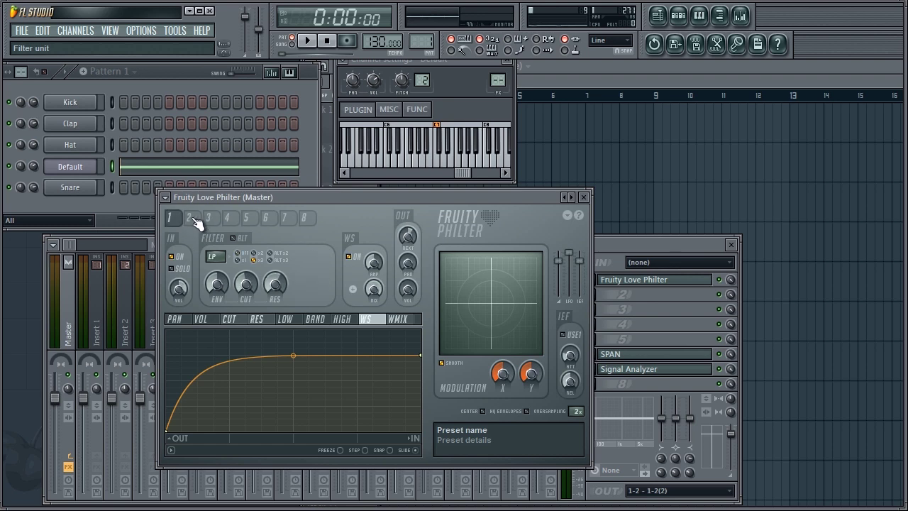
click(195, 221)
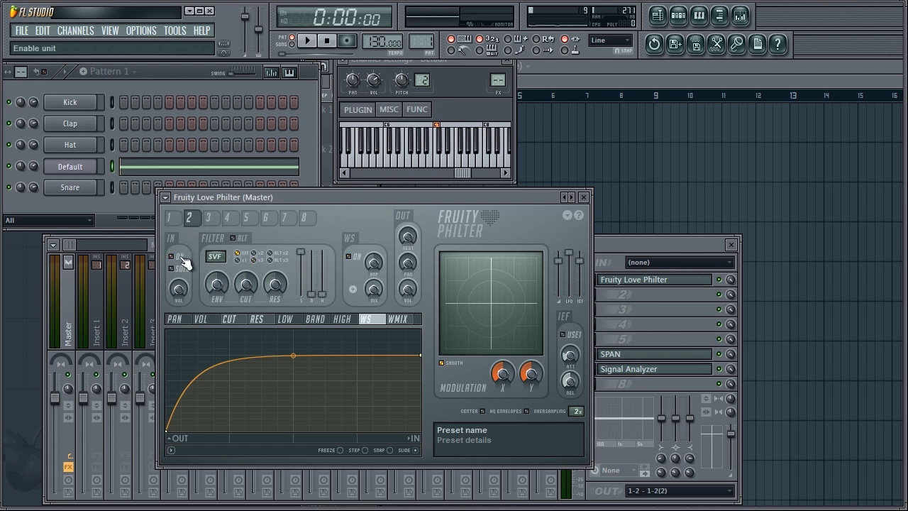
click(181, 258)
- Play the pattern while varying unit 2's input volume, ending at 0%
key(space)
drag(181, 283, 205, 264)
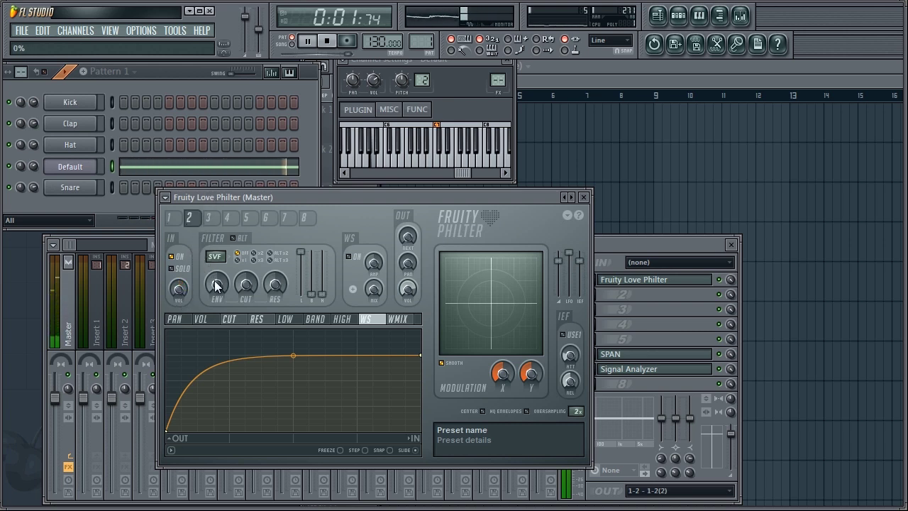
key(space)
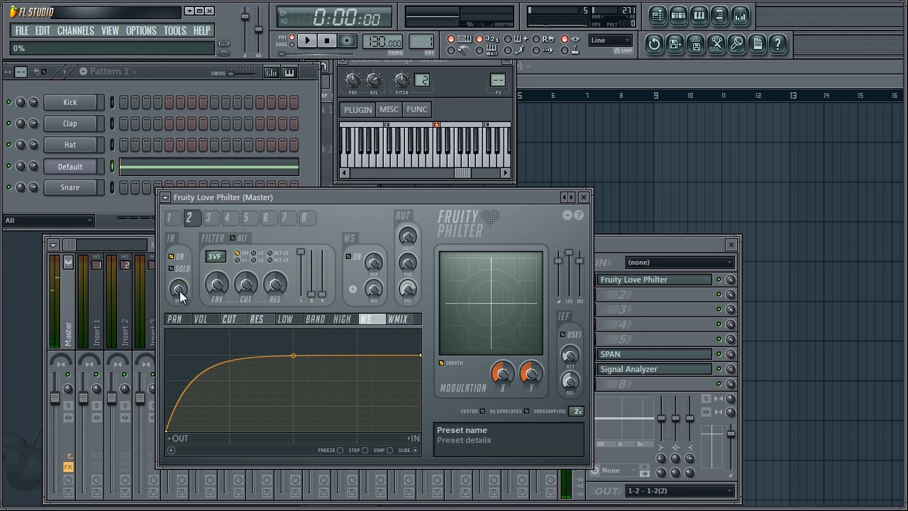
- Return to unit 1 and adjust its send to the next filter during playback
click(176, 222)
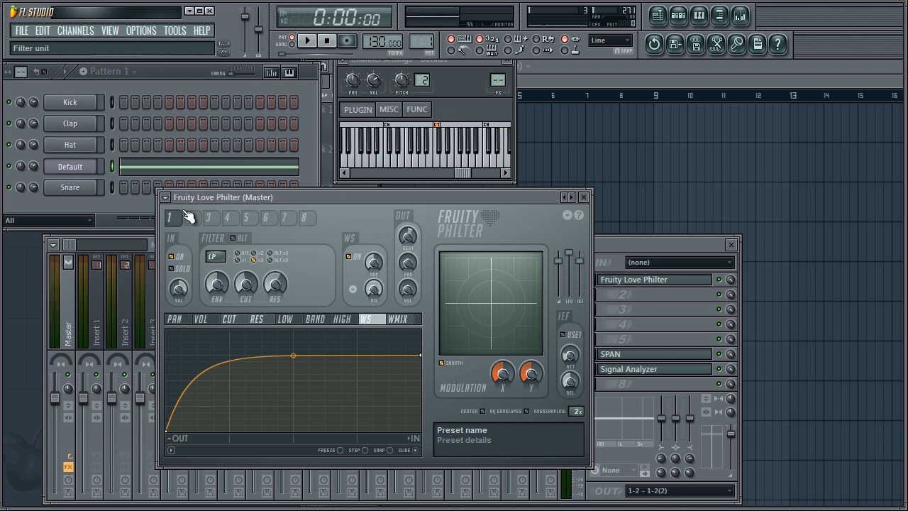
key(space)
mouse_move(406, 237)
mouse_down()
mouse_move(407, 260)
mouse_move(407, 239)
mouse_up()
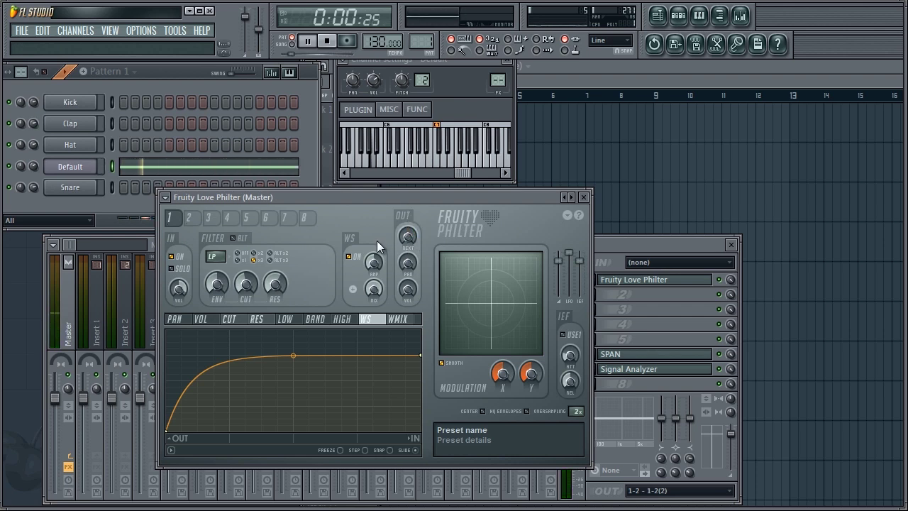
key(space)
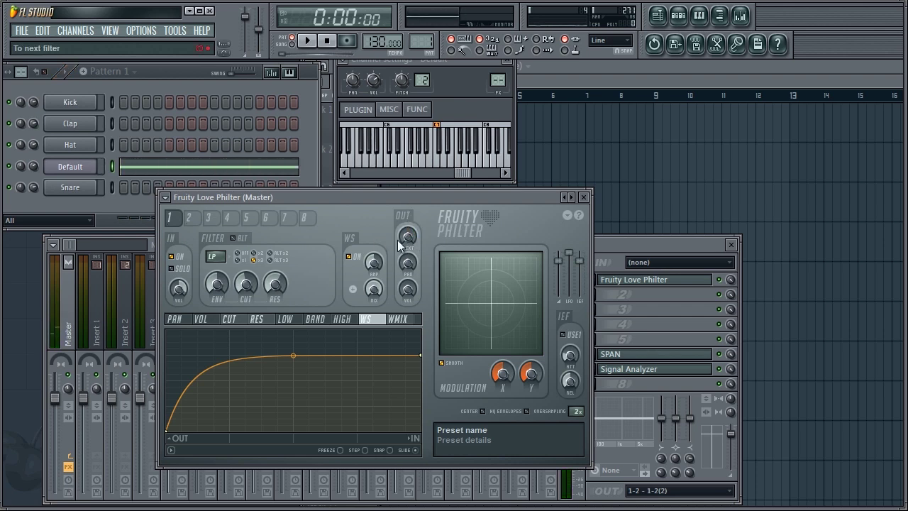
- Raise unit 2's input volume to 95% and lower it to 16% during pattern playback
click(199, 220)
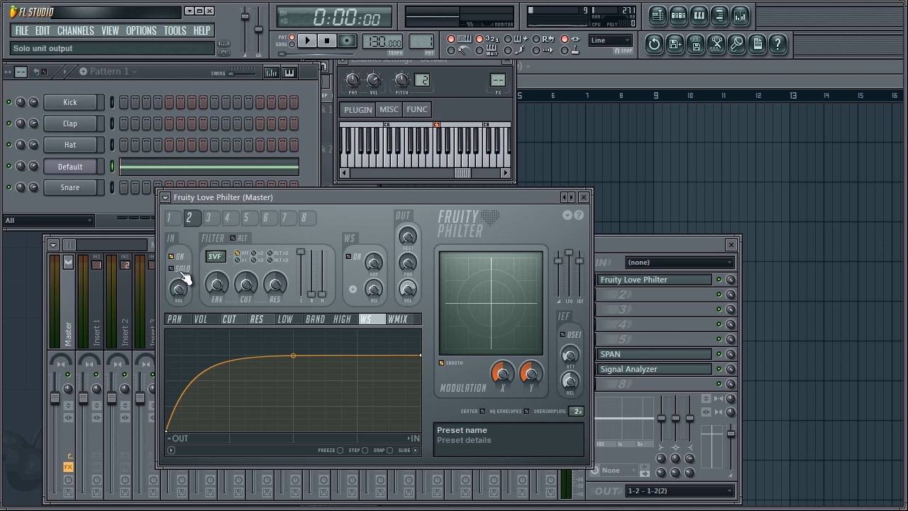
key(space)
drag(176, 293, 184, 207)
key(space)
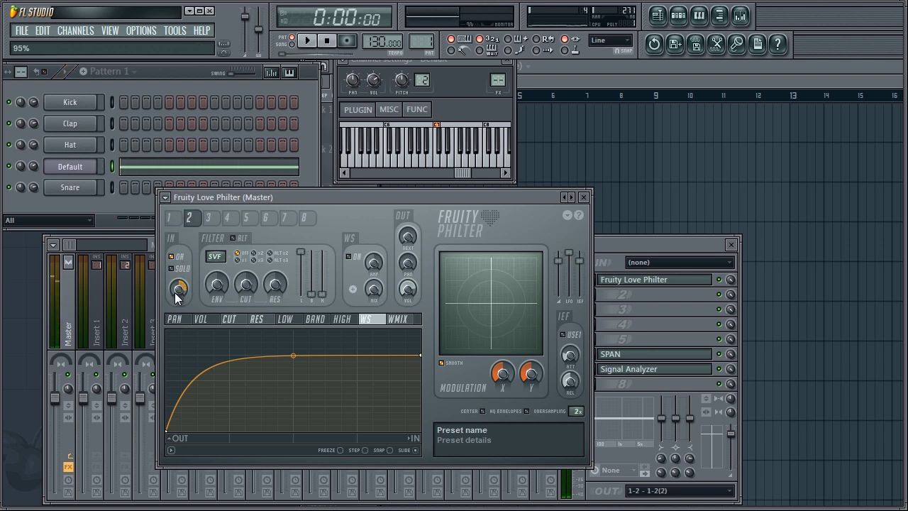
key(space)
drag(172, 312, 162, 368)
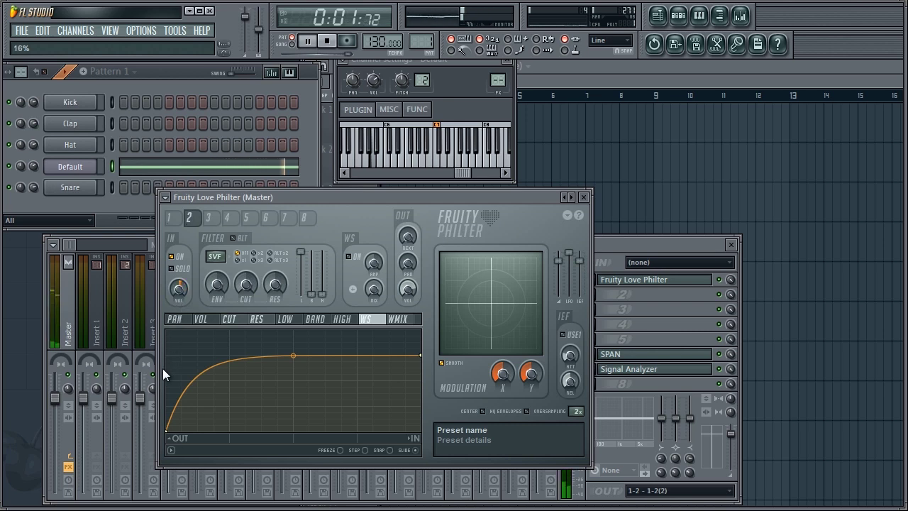
- Adjust unit 1's send to the next filter to 3%, stop playback and select unit 2
click(170, 218)
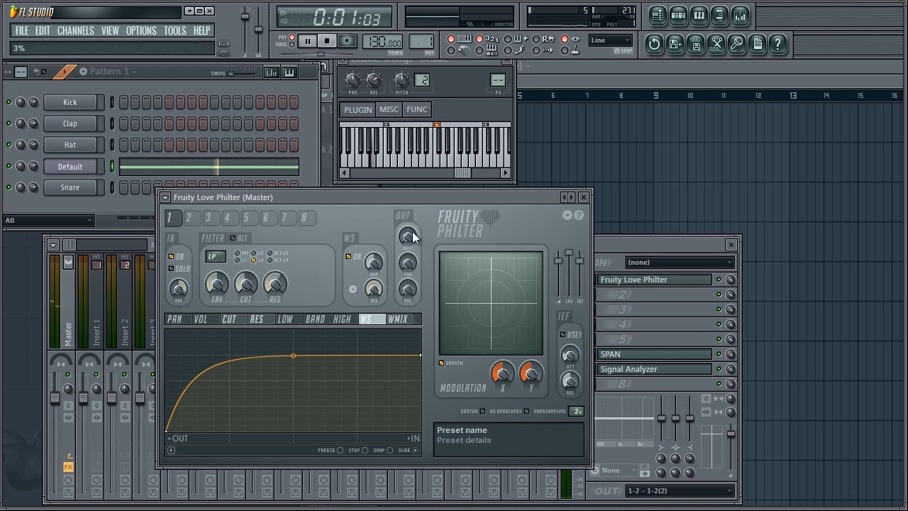
key(space)
click(189, 218)
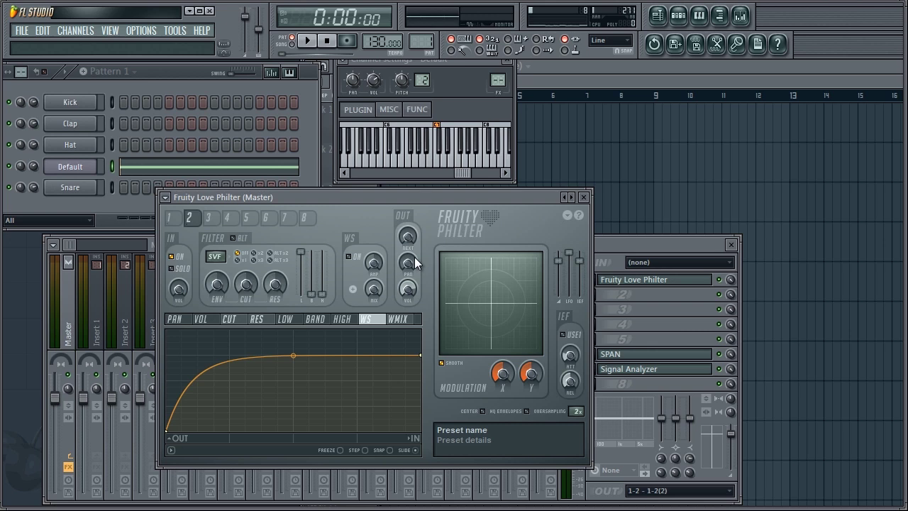
- Play the pattern briefly, check unit 1, and set unit 2's filter type to Lime high pass
key(space)
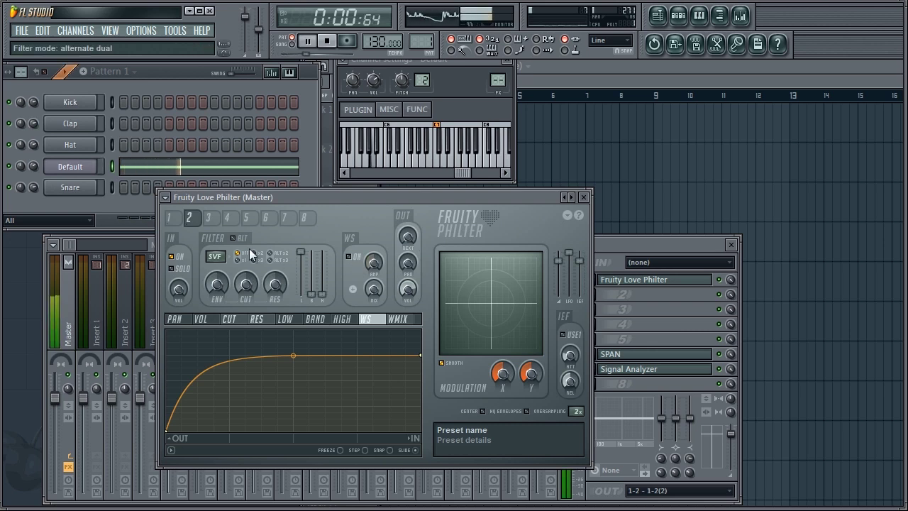
key(space)
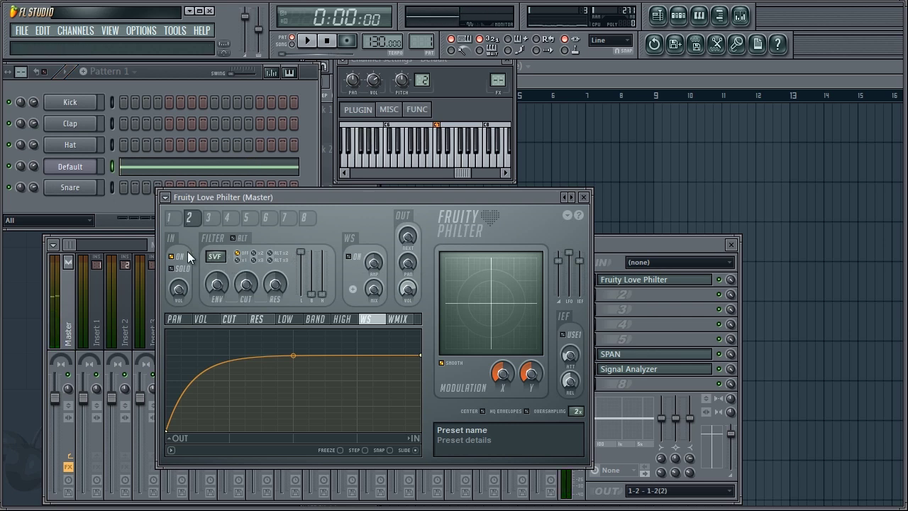
click(175, 220)
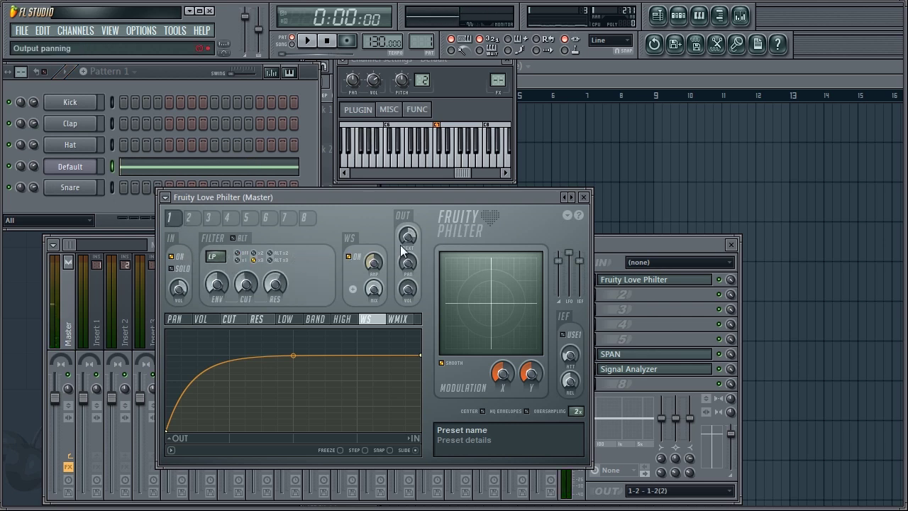
click(189, 219)
click(210, 258)
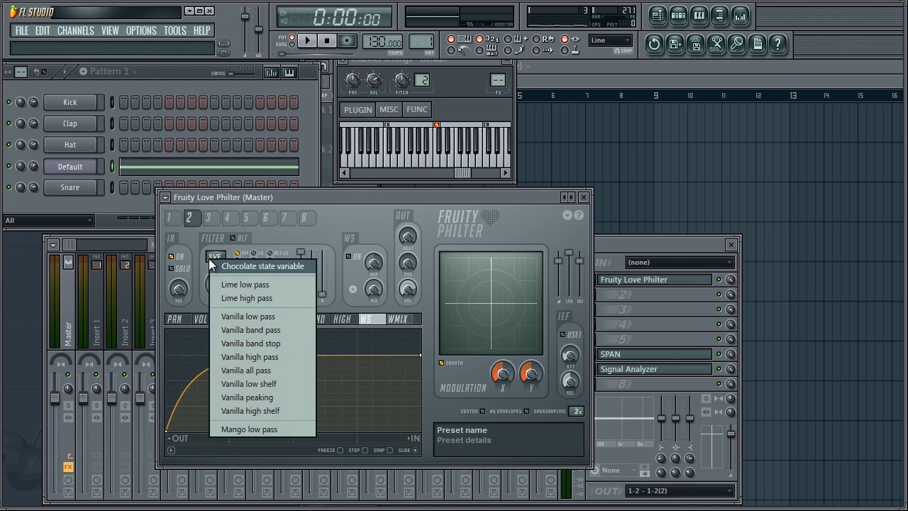
click(231, 297)
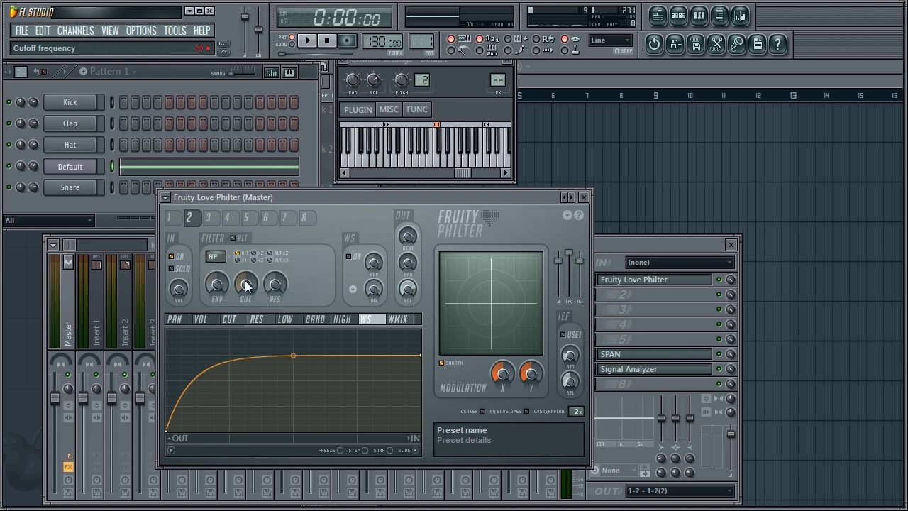
- Play the pattern, set unit 2's filter to single mode and adjust its cutoff frequency
key(space)
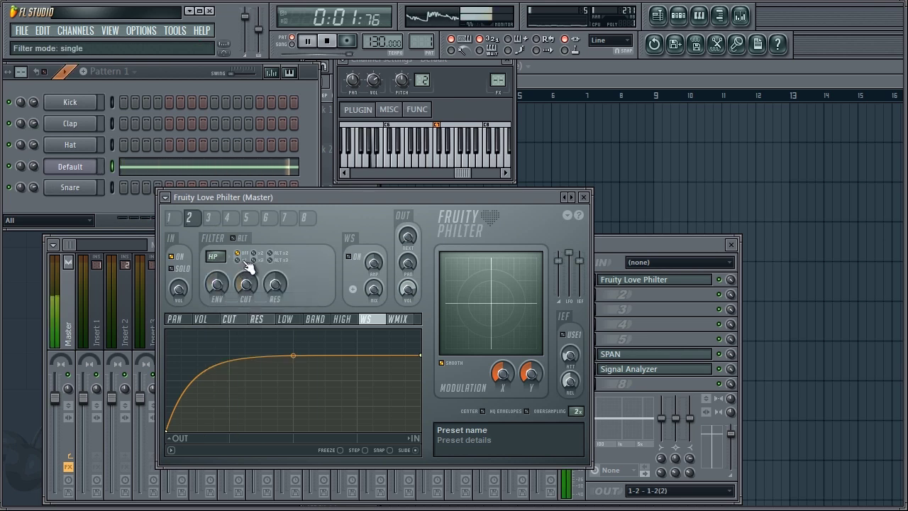
click(245, 262)
drag(244, 285, 270, 271)
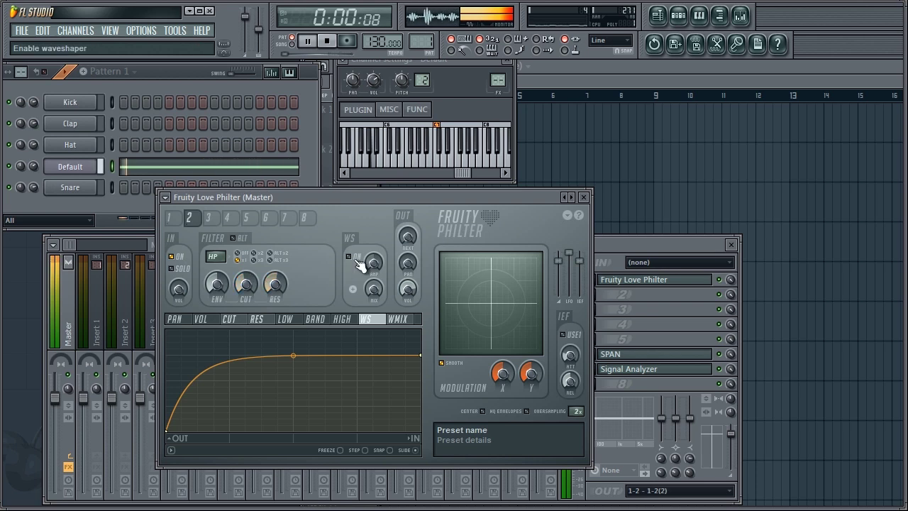
- Enable unit 2's waveshaper, stop playback and switch the unit's filter mode off
click(357, 259)
key(space)
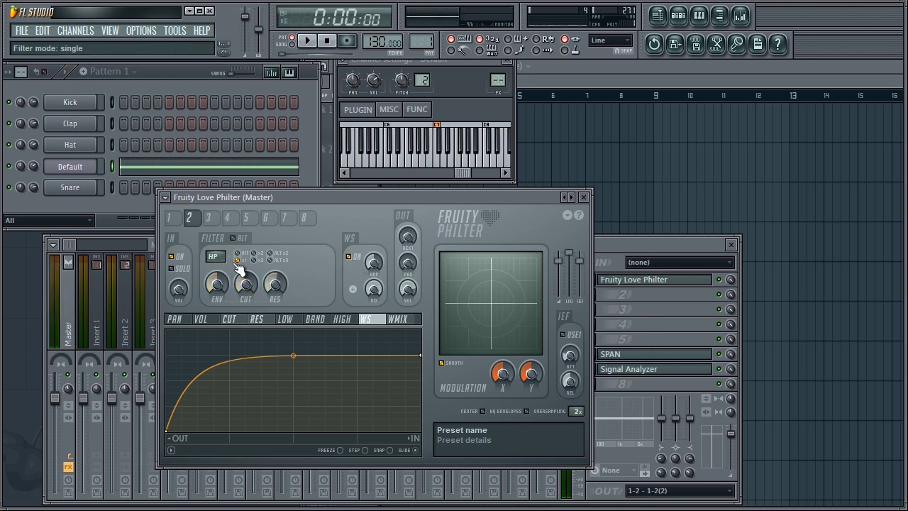
click(237, 252)
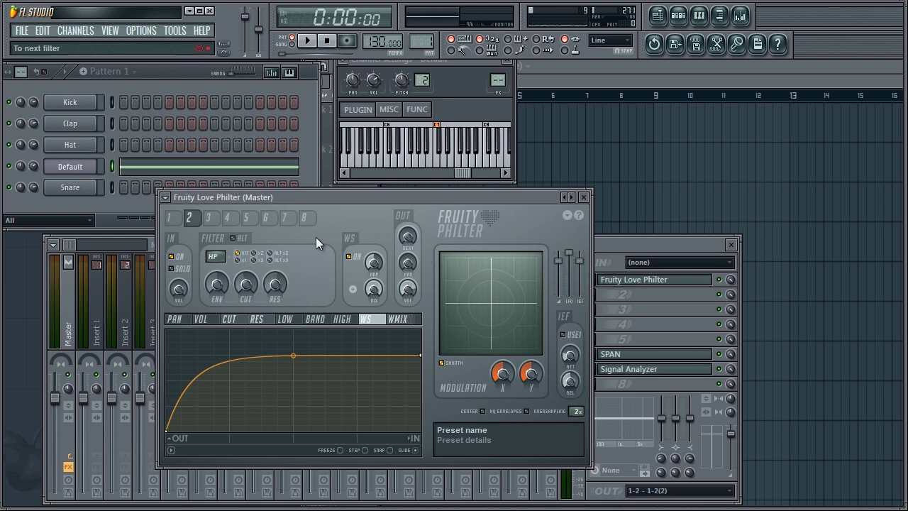
- Return to unit 1, enable its volume pattern envelope and zoom the envelope out
click(227, 217)
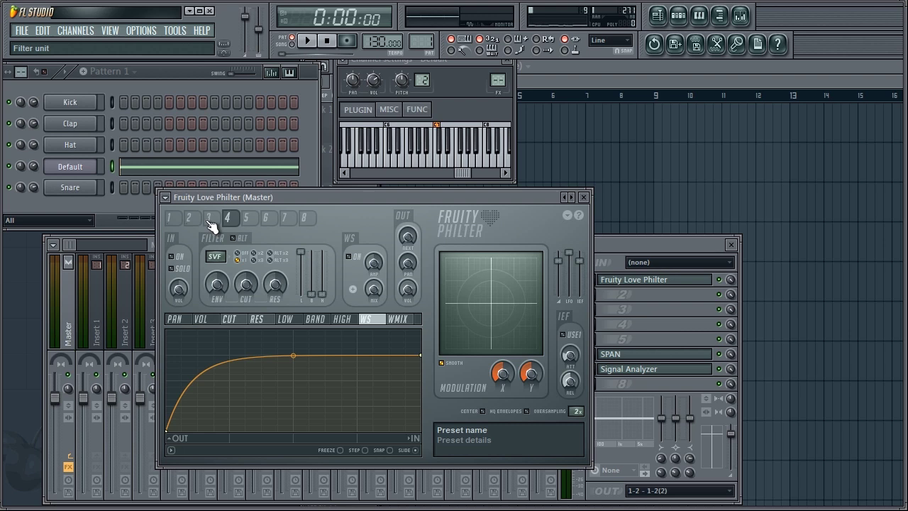
click(169, 217)
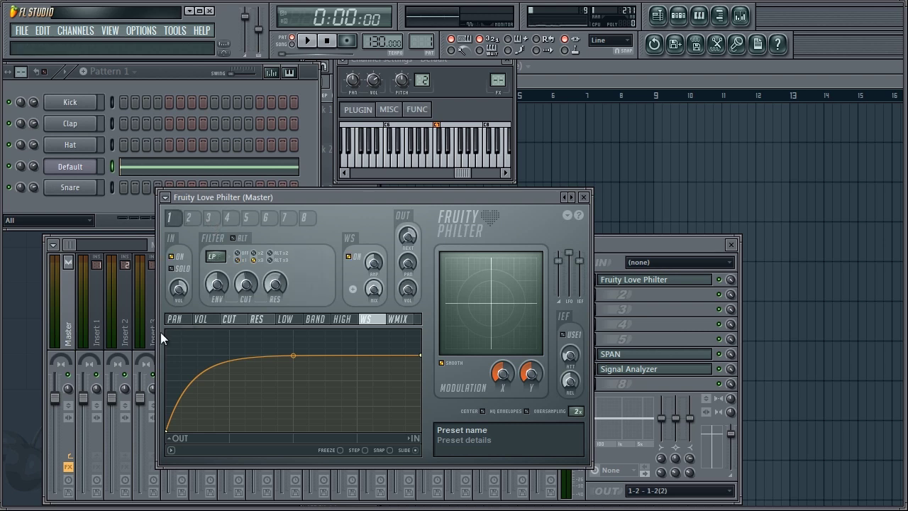
click(173, 318)
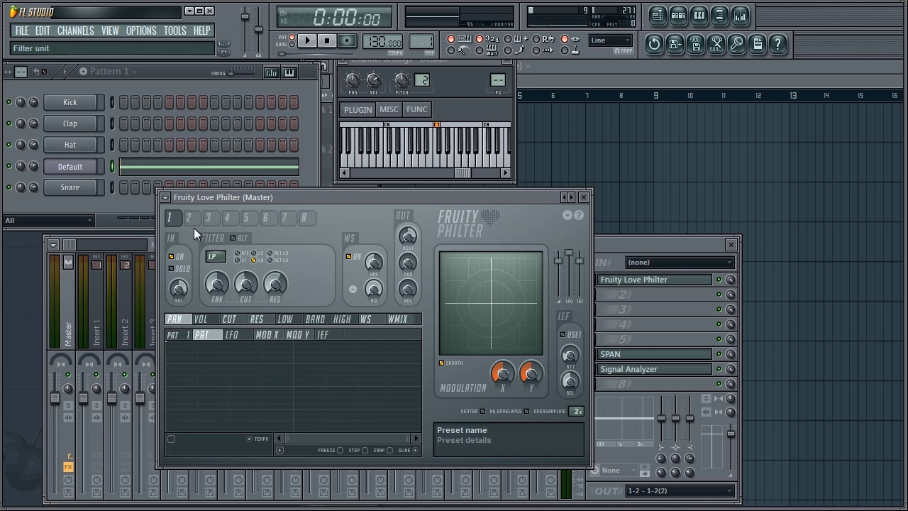
click(203, 321)
drag(184, 335, 191, 440)
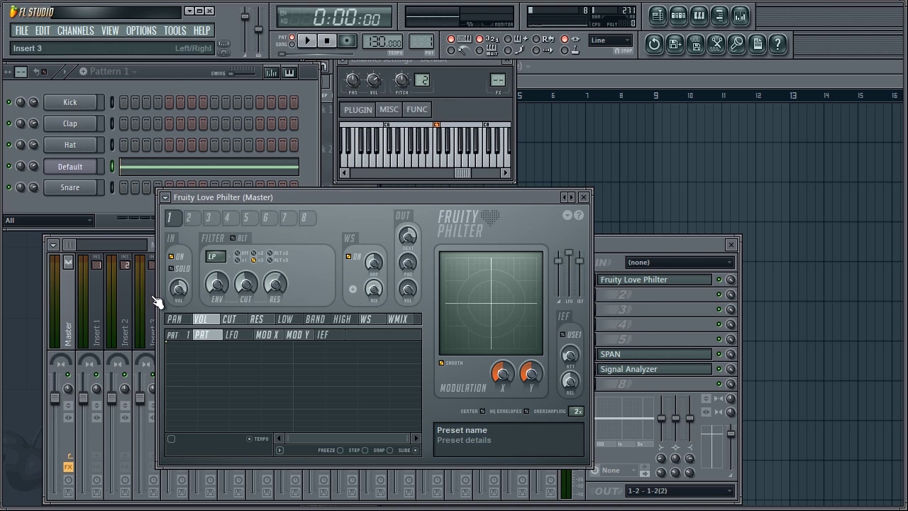
click(171, 439)
drag(407, 439, 907, 431)
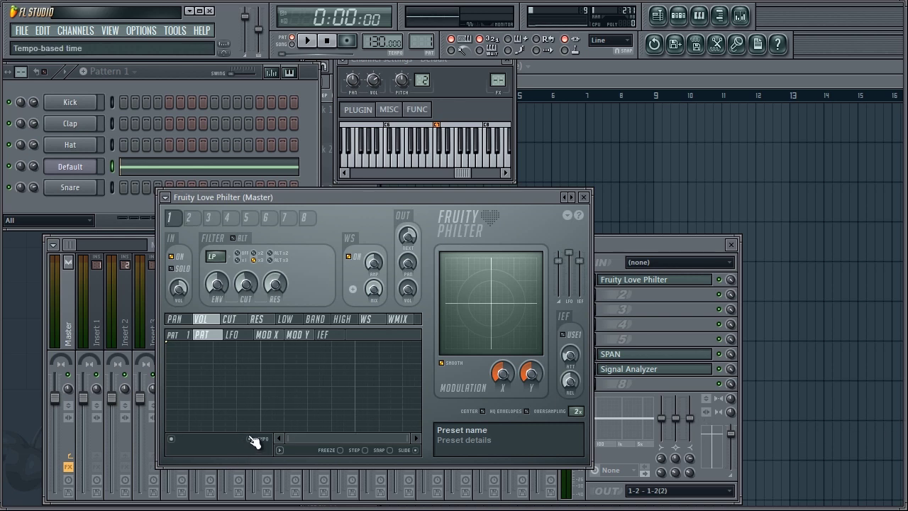
- Add two points near the start of unit 1's volume envelope at 100% and turn on snapping
click(251, 440)
click(251, 440)
right_click(176, 343)
right_click(193, 341)
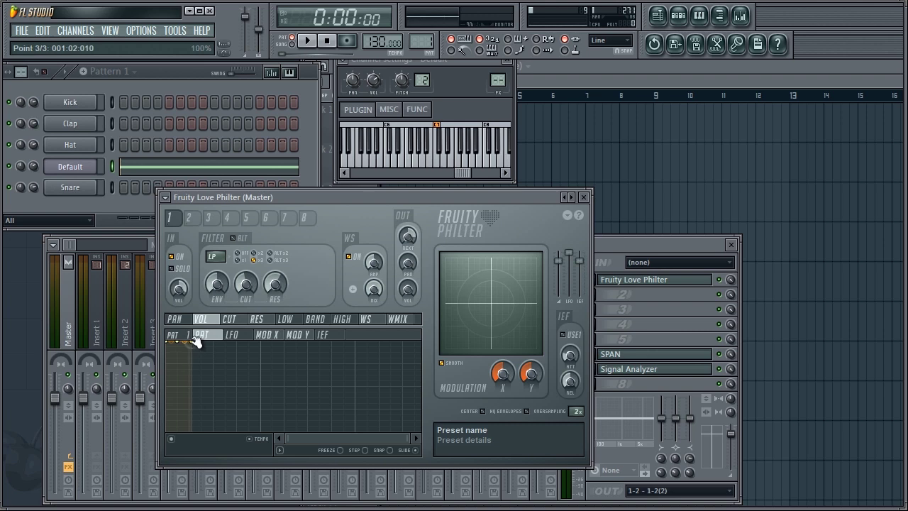
click(389, 449)
- Shape unit 1's volume envelope into a square drop from 100% to 0% and back over two grid steps, and play it
right_click(181, 341)
click(188, 360)
drag(188, 343, 205, 329)
right_click(190, 361)
right_click(213, 430)
right_click(214, 432)
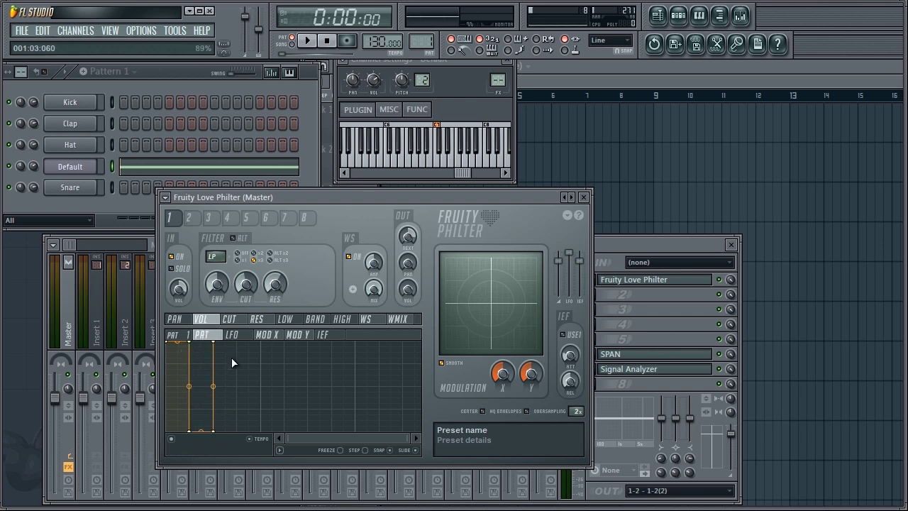
key(space)
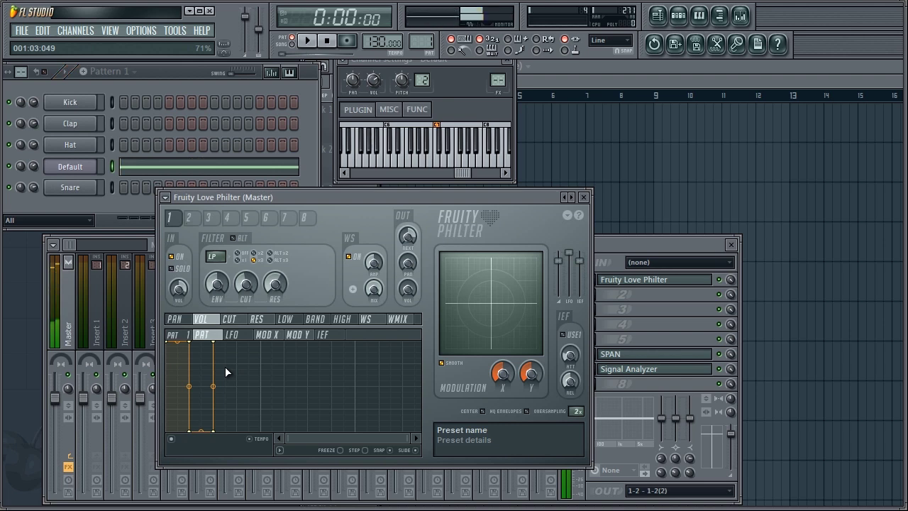
key(space)
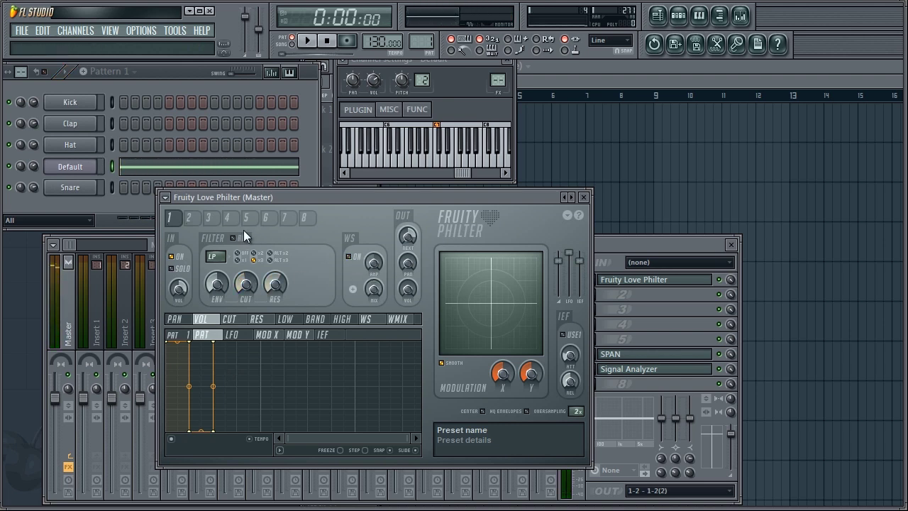
- Disable unit 1's volume envelope and filter, play the pattern and raise the output volume to 98%
click(189, 217)
click(170, 218)
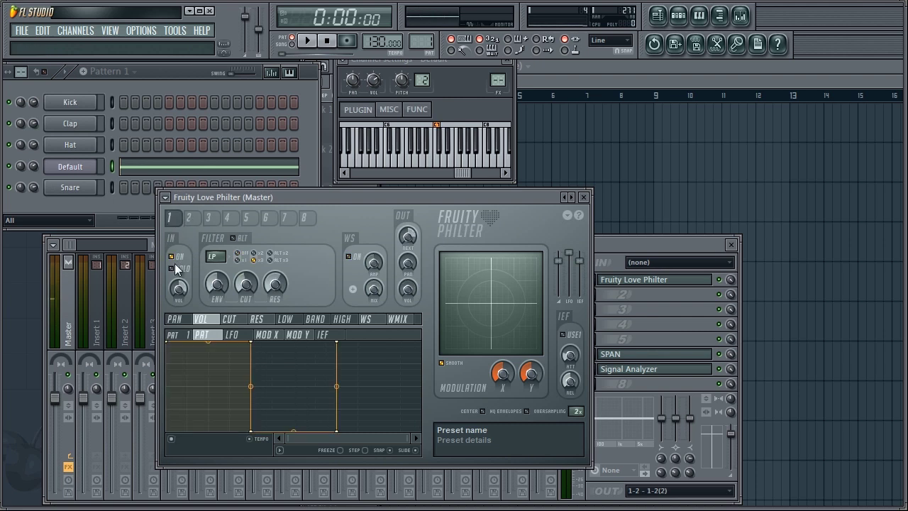
click(171, 439)
key(space)
click(239, 254)
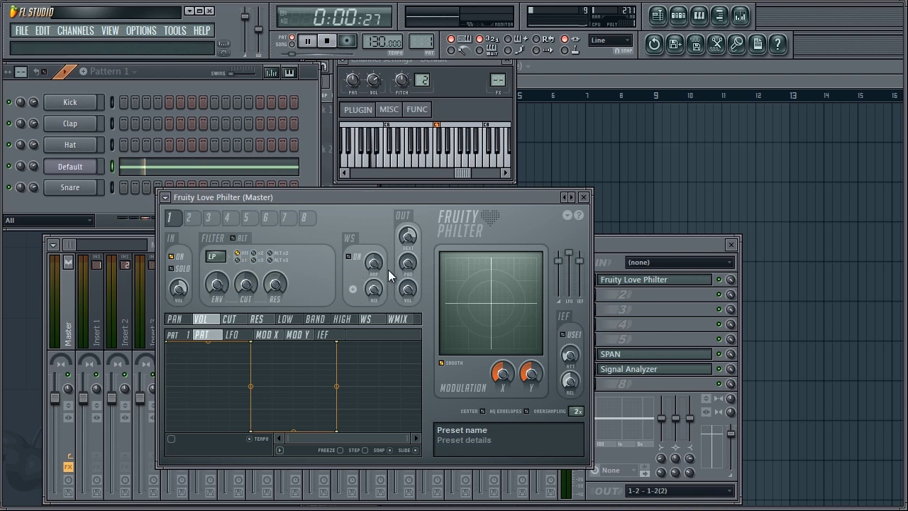
drag(407, 321, 408, 336)
drag(410, 291, 407, 110)
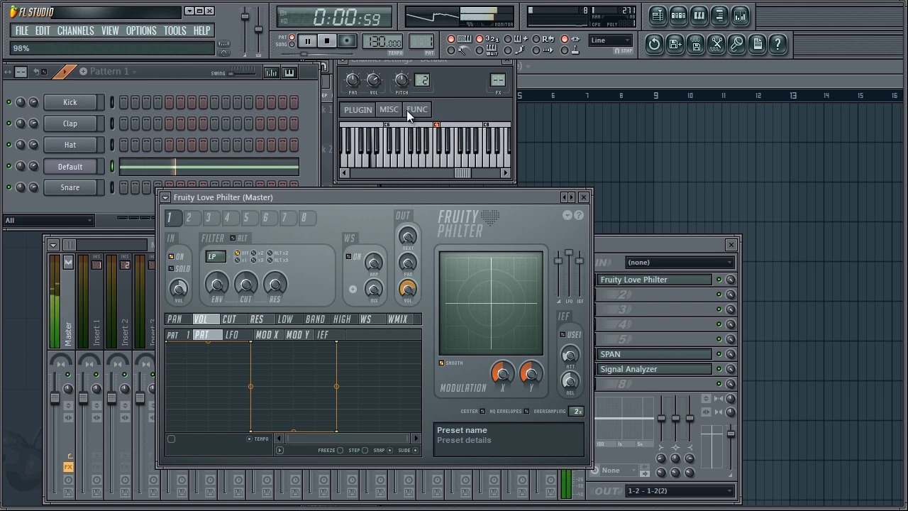
- Re-enable unit 1's volume envelope, play the pattern through it and zoom the envelope out
click(172, 438)
key(space)
key(space)
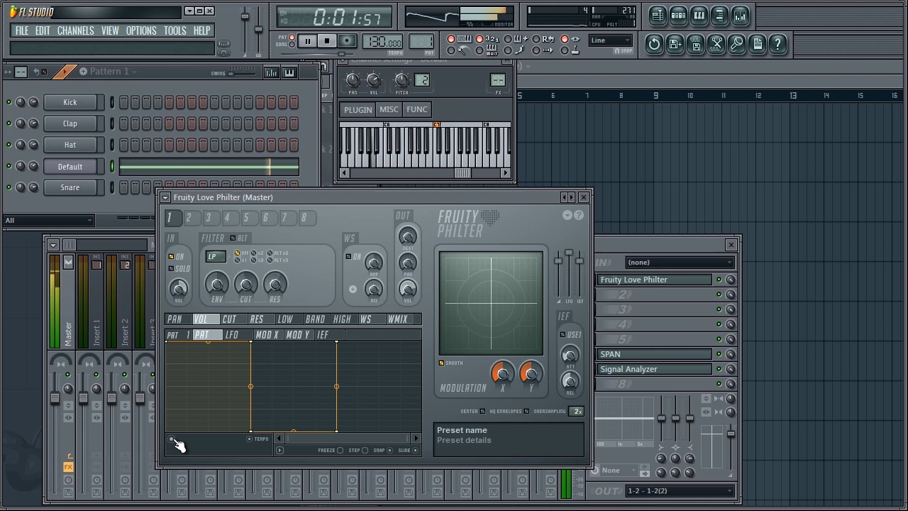
drag(408, 441, 902, 443)
key(space)
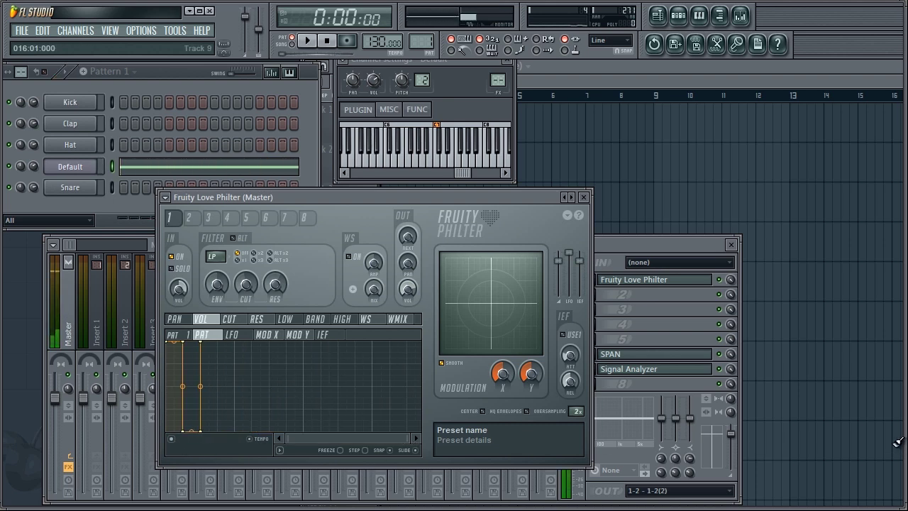
- Set the volume envelope's first point as loop start and its last as sustain/loop end, and play the looped gate
right_click(169, 340)
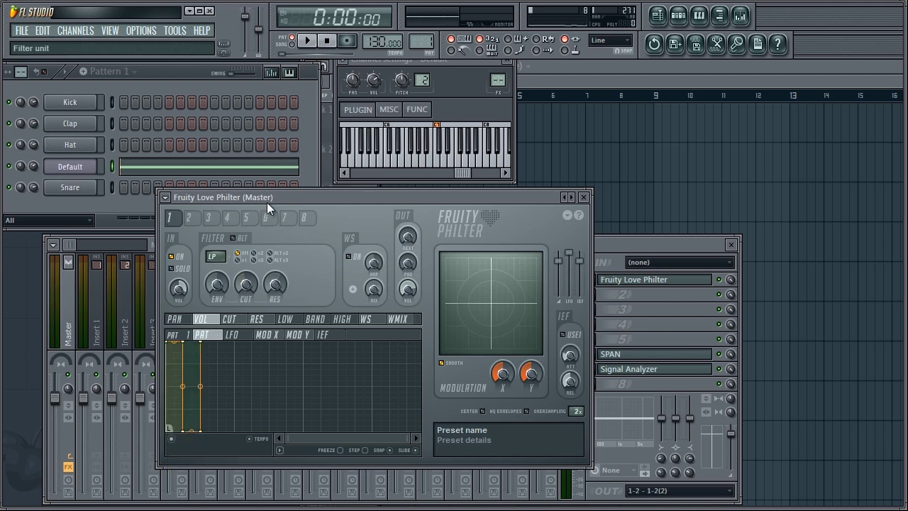
drag(267, 202, 272, 63)
right_click(177, 205)
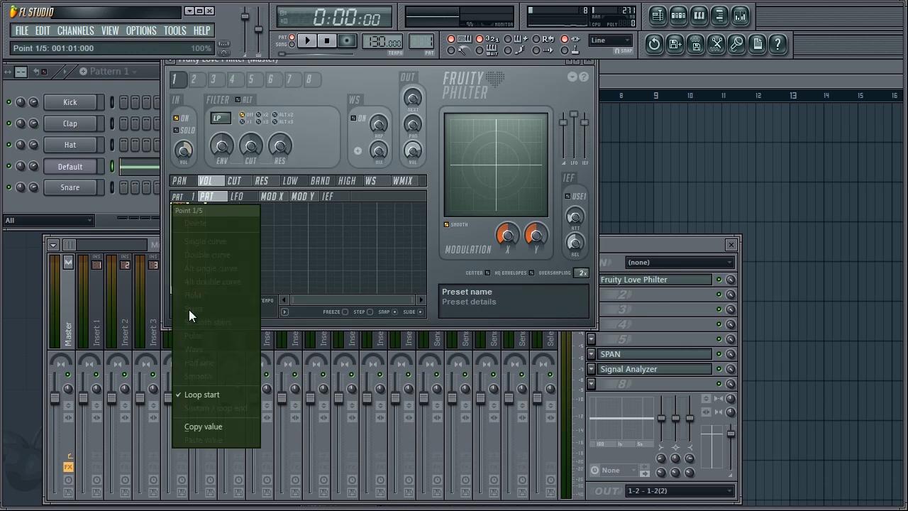
click(198, 395)
right_click(205, 206)
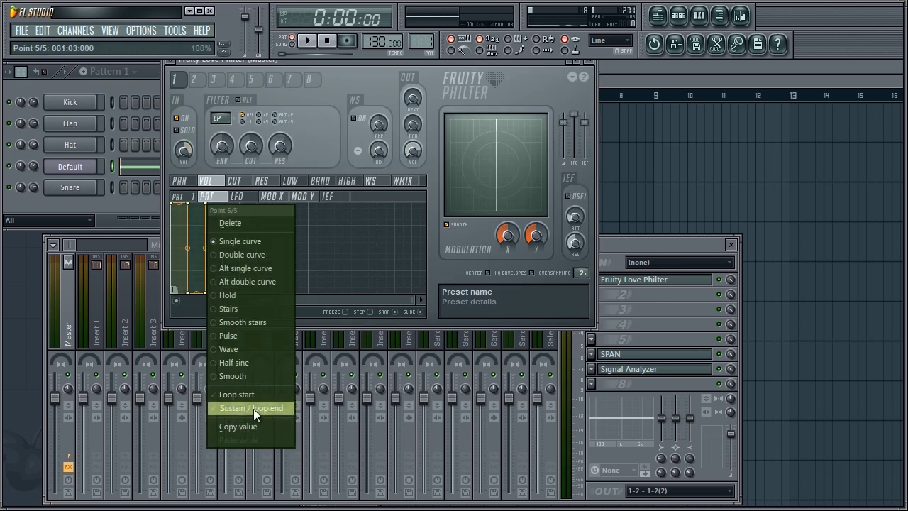
click(280, 409)
key(space)
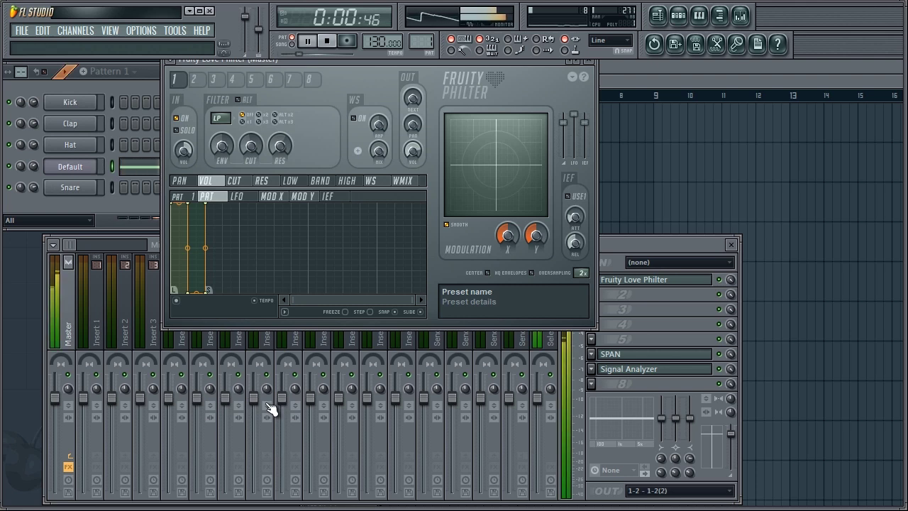
drag(315, 65, 469, 132)
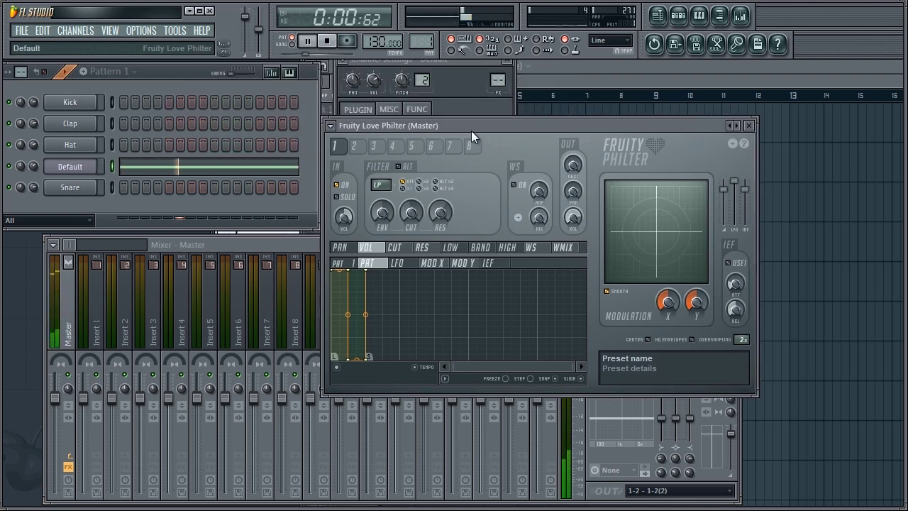
key(space)
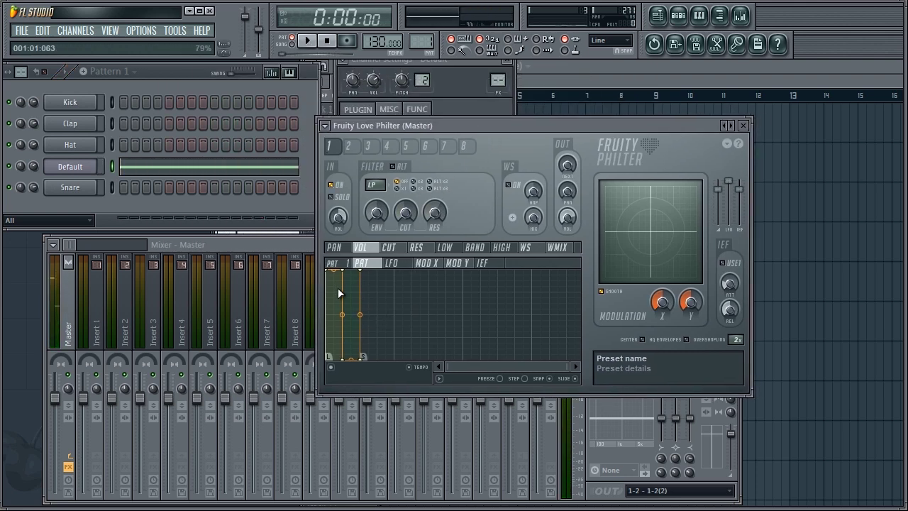
- Lower the volume envelope's second point to 0%, set the first segment's tension to 100% and remove the extra point before playing
drag(348, 275, 343, 376)
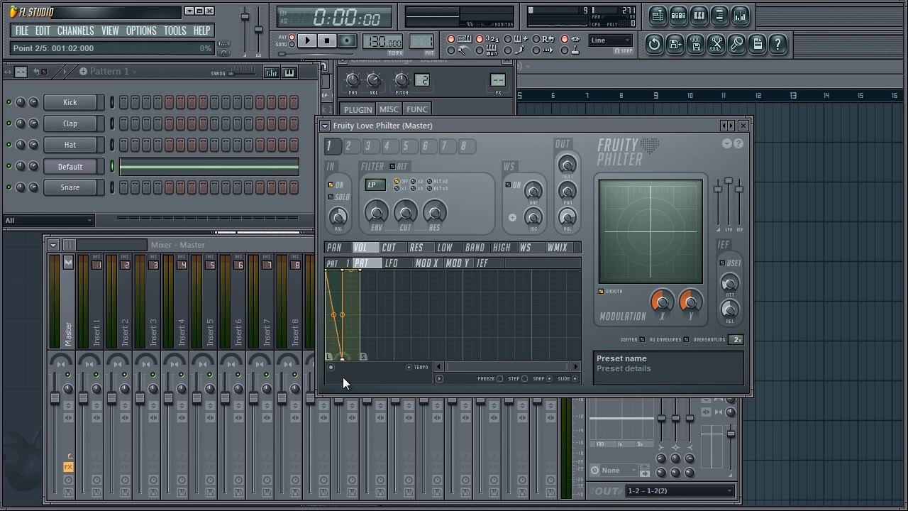
drag(333, 314, 323, 508)
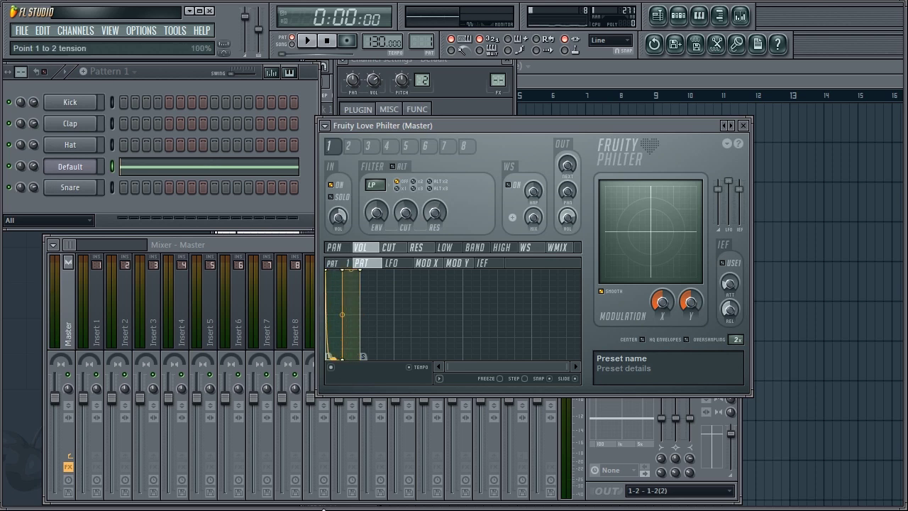
right_click(347, 278)
click(358, 290)
key(space)
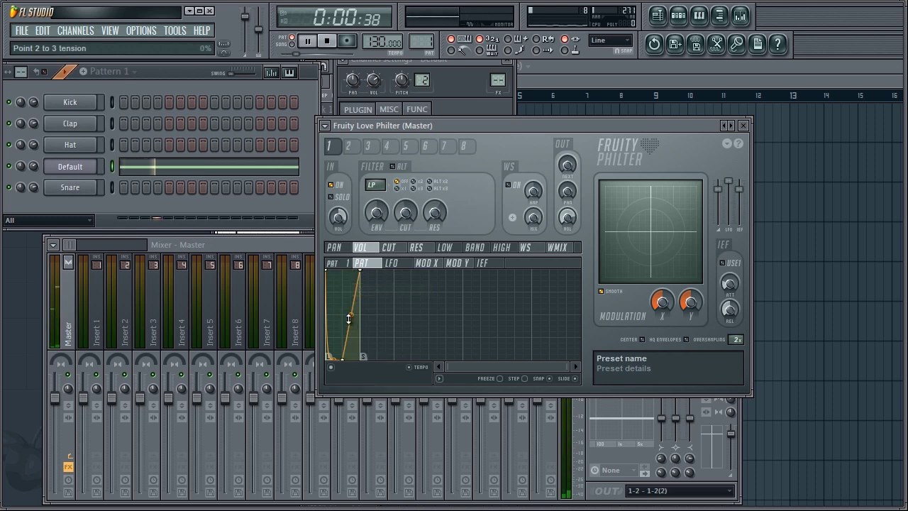
- Bend the volume envelope's rising segment into a fast curve, check the pattern number setting and play the looped shape
drag(343, 359, 342, 343)
right_click(78, 104)
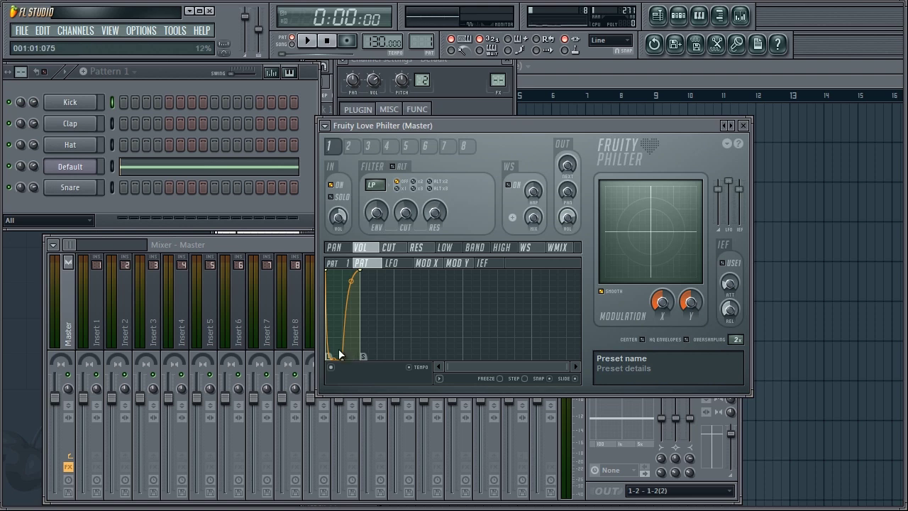
mouse_move(347, 264)
mouse_down()
mouse_move(347, 250)
mouse_move(347, 281)
mouse_up()
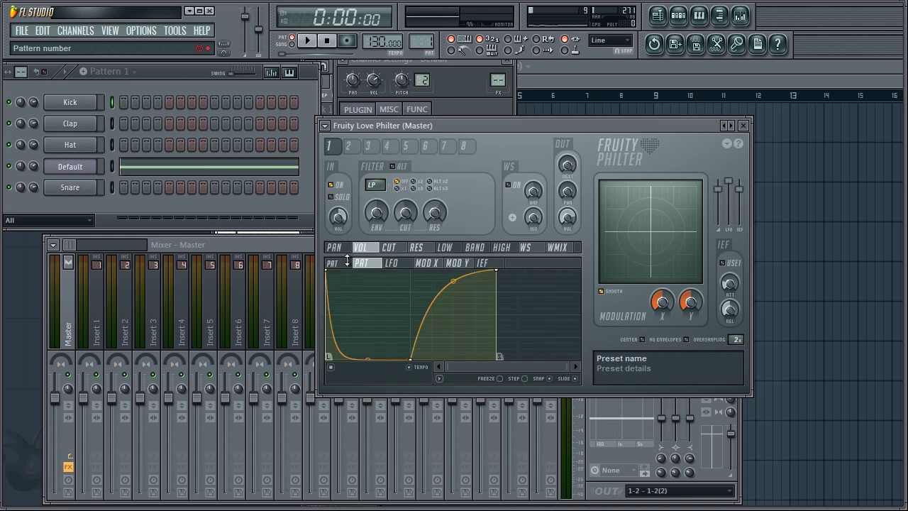
drag(568, 367, 828, 387)
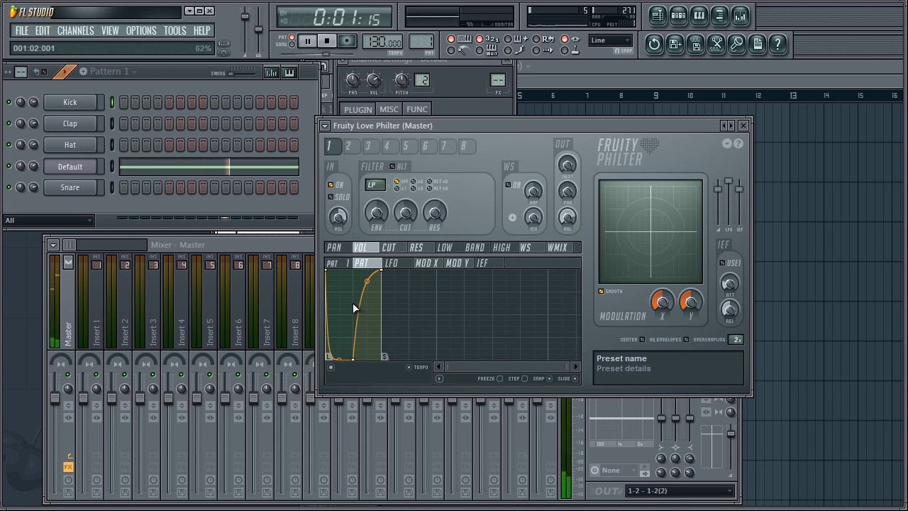
- Switch the volume envelope editor to pattern 2 and add an envelope point at 001:02:000 with a level of 0%
click(345, 265)
drag(345, 266, 344, 254)
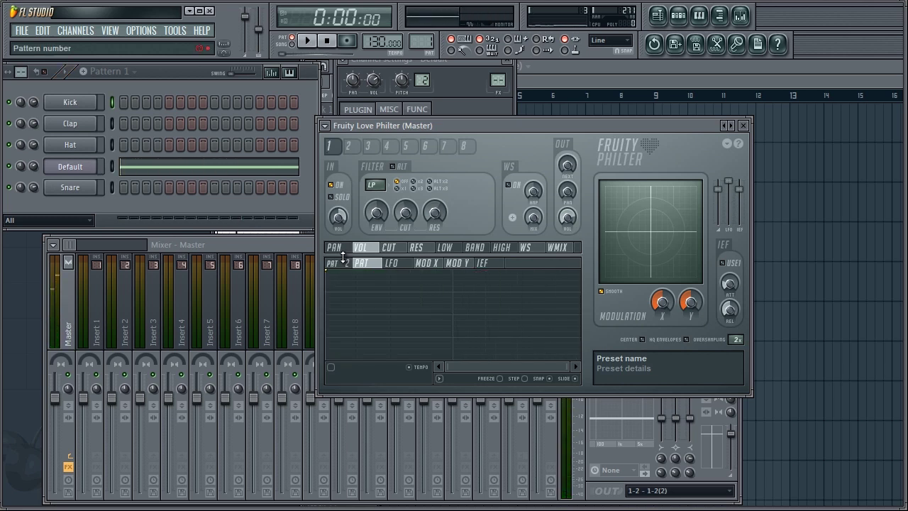
right_click(417, 333)
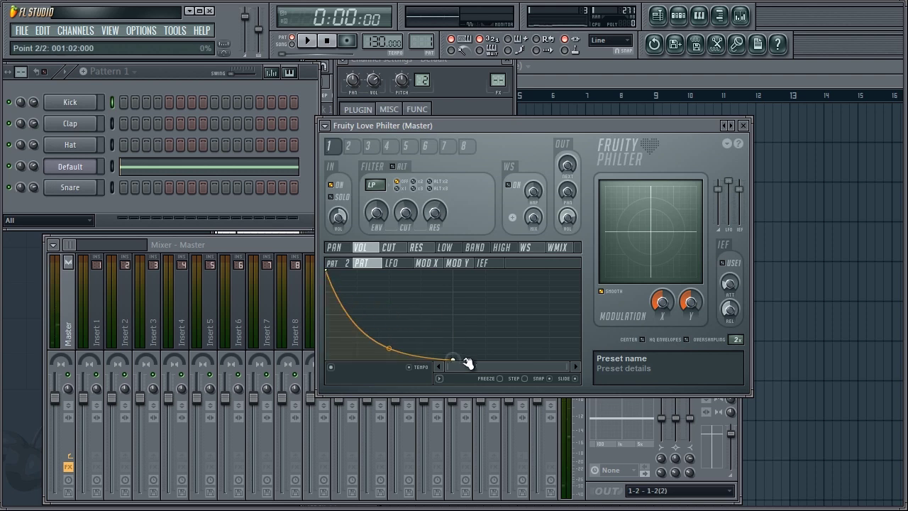
- Play the beat while changing the pattern number, then show the pattern number's automation options without choosing one
key(space)
drag(343, 265, 345, 262)
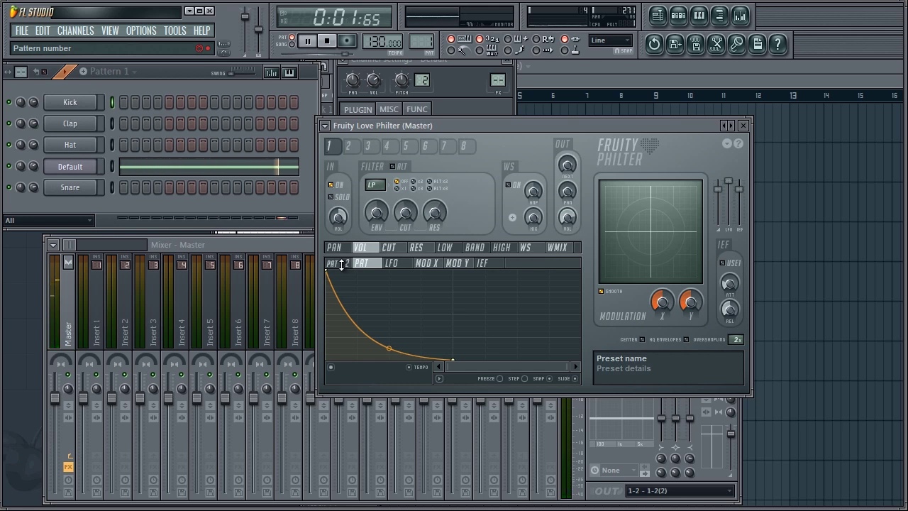
key(space)
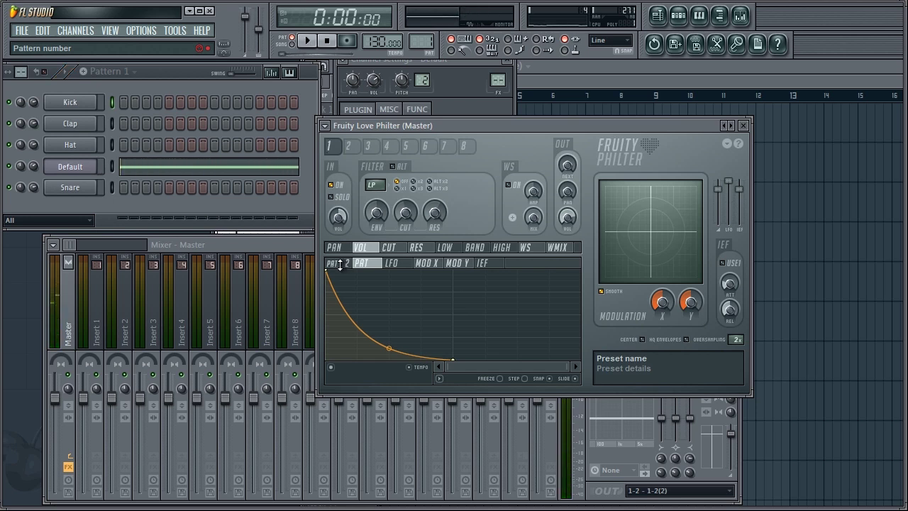
right_click(340, 264)
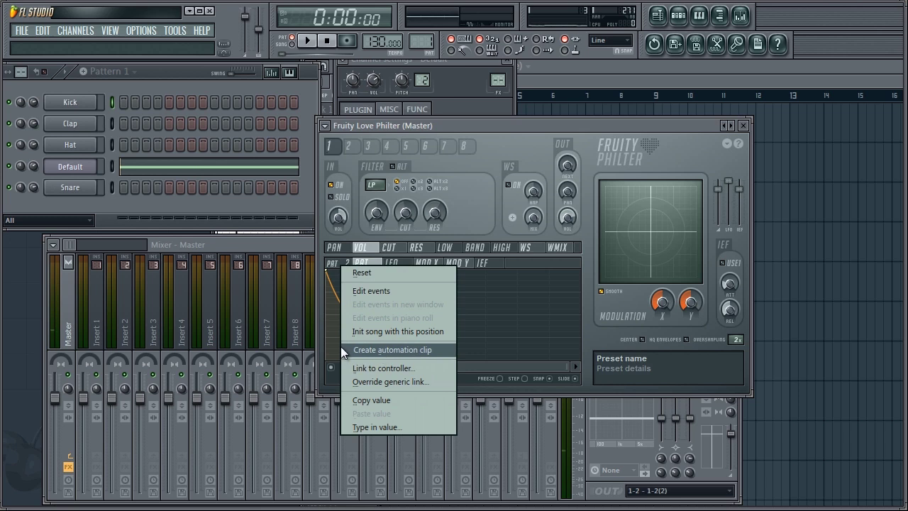
click(453, 350)
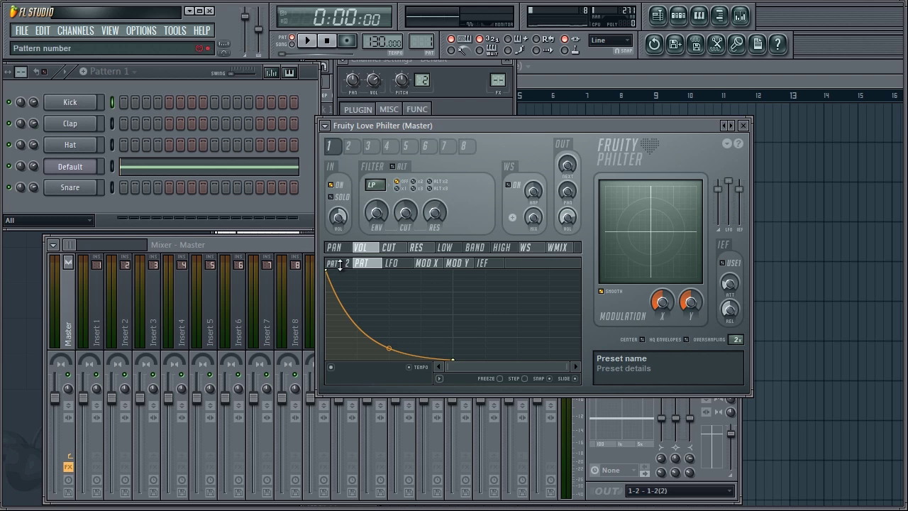
- Enable the LFO for unit 1's volume and vary its speed while the pattern plays
drag(568, 363, 847, 381)
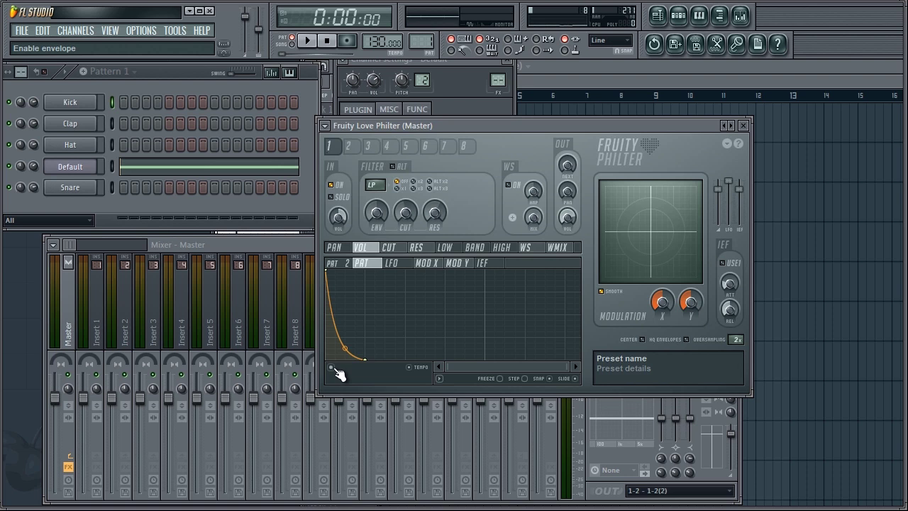
click(390, 263)
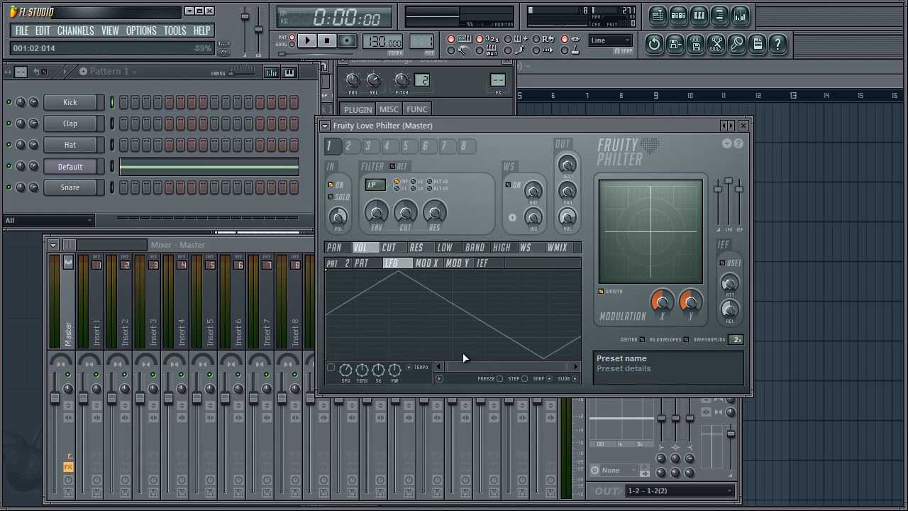
drag(569, 368, 702, 367)
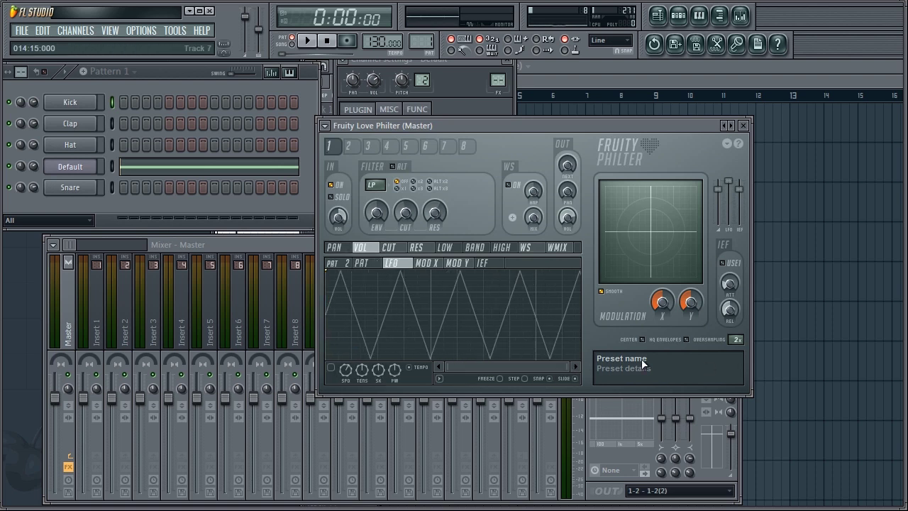
key(space)
click(331, 368)
drag(345, 369, 374, 461)
right_click(364, 370)
click(374, 376)
mouse_move(346, 375)
mouse_down()
mouse_move(374, 482)
mouse_move(352, 315)
mouse_move(354, 225)
mouse_move(335, 372)
mouse_up()
key(space)
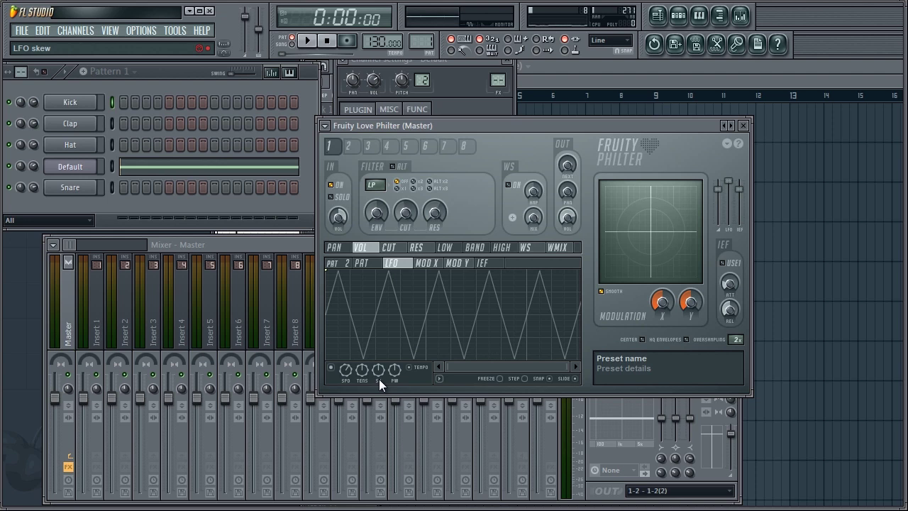
- Draw a dipping and rising amount envelope for the volume LFO, straighten its first segment and insert an extra point on the rise
right_click(398, 342)
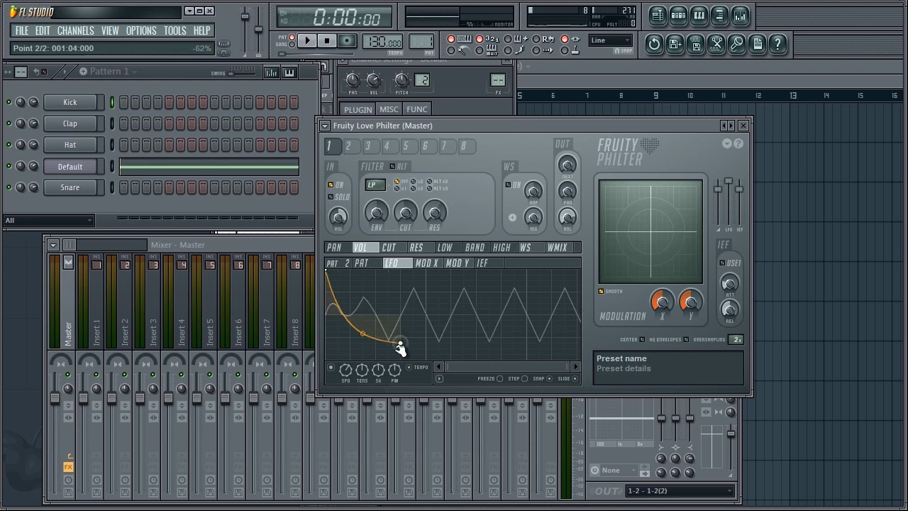
right_click(446, 318)
right_click(499, 289)
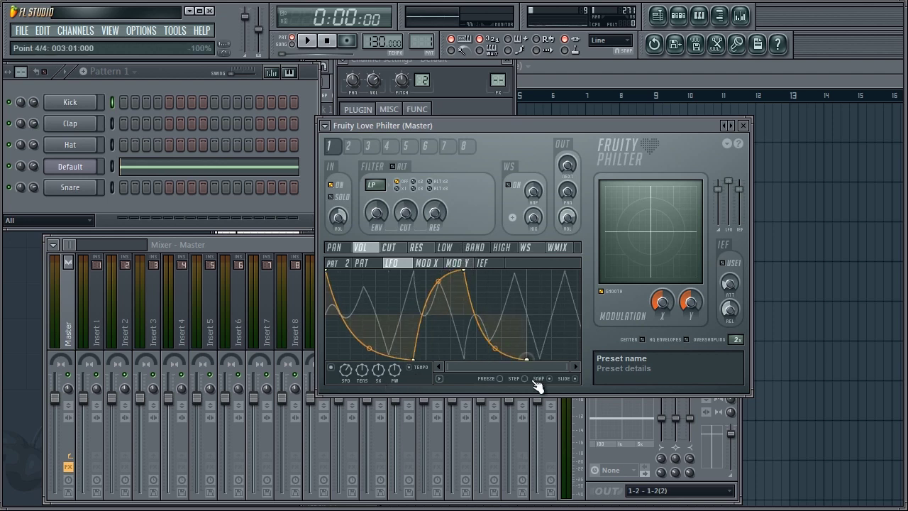
drag(414, 360, 388, 360)
right_click(358, 347)
right_click(401, 287)
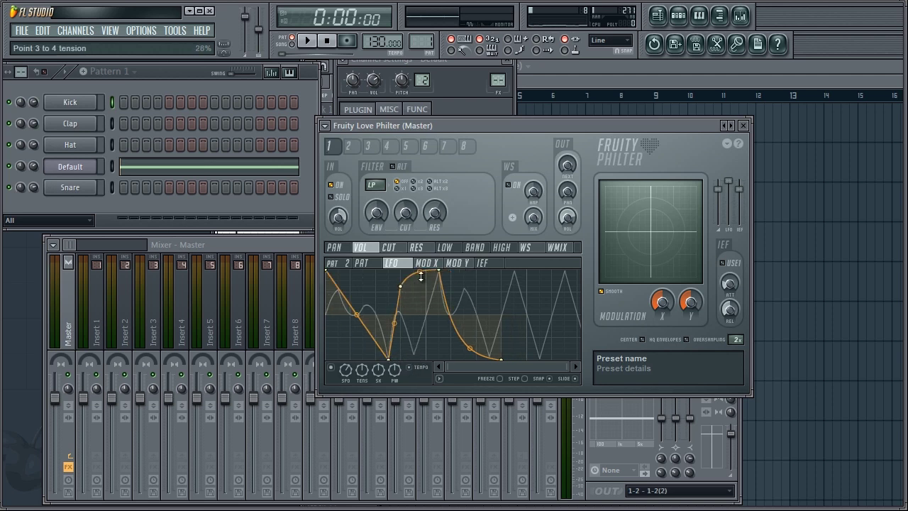
- Raise the volume LFO's speed so it oscillates rapidly and play the pattern to hear it
drag(358, 372, 332, 283)
key(space)
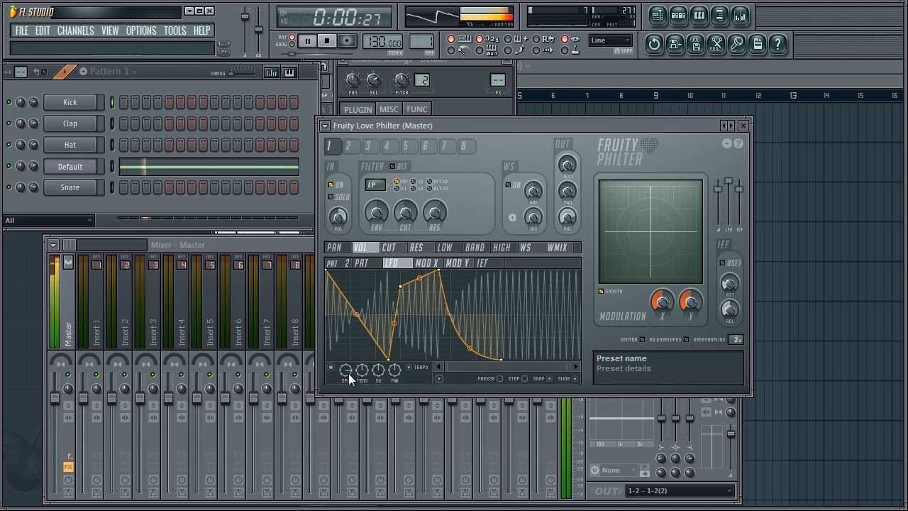
key(space)
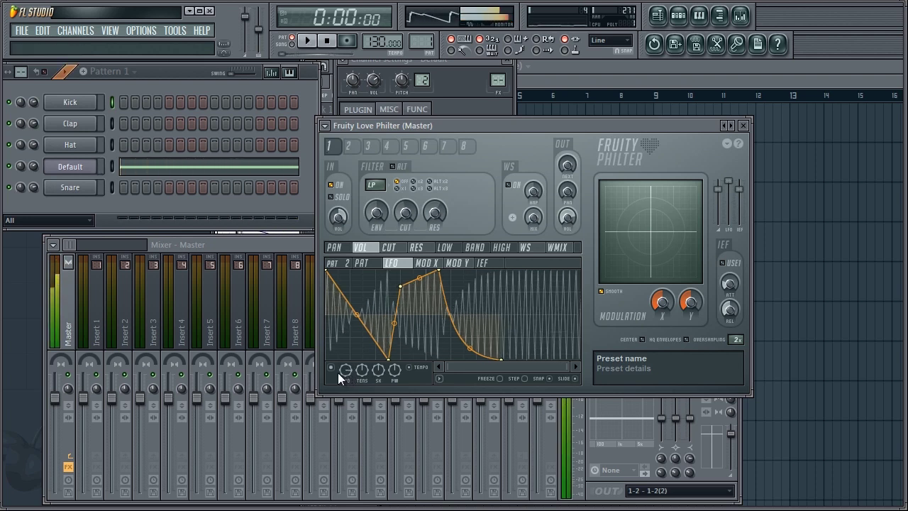
- Look through the cutoff, resonance, low, band and high modulation targets and set unit 1's filter type to Chocolate state variable
click(389, 247)
click(417, 246)
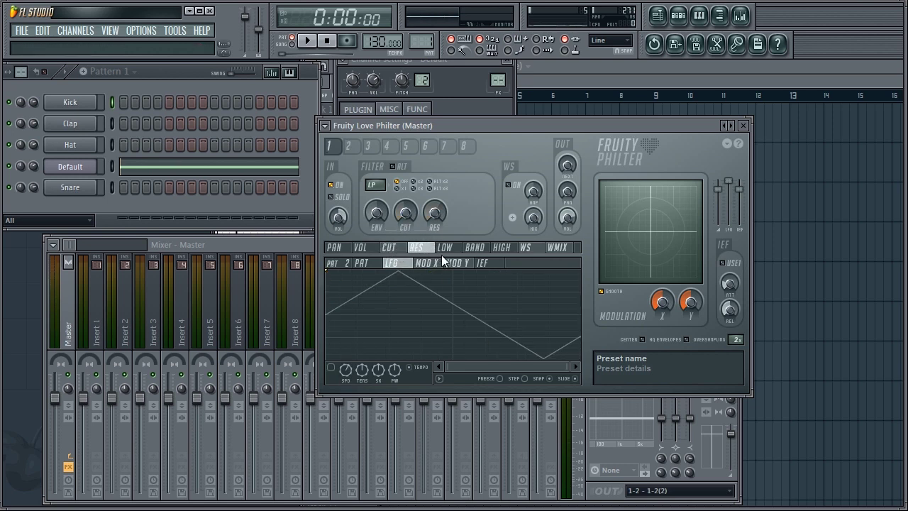
click(447, 248)
click(481, 248)
click(497, 248)
click(470, 250)
click(455, 250)
click(375, 186)
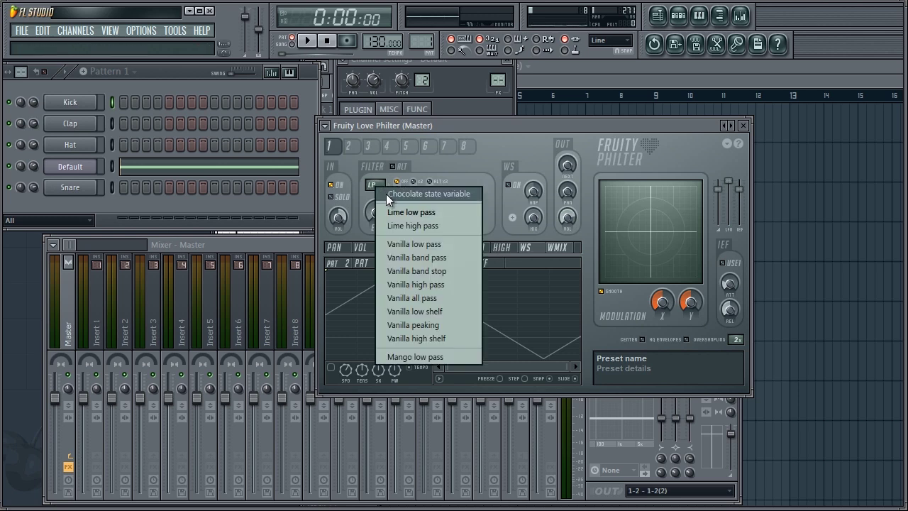
click(425, 194)
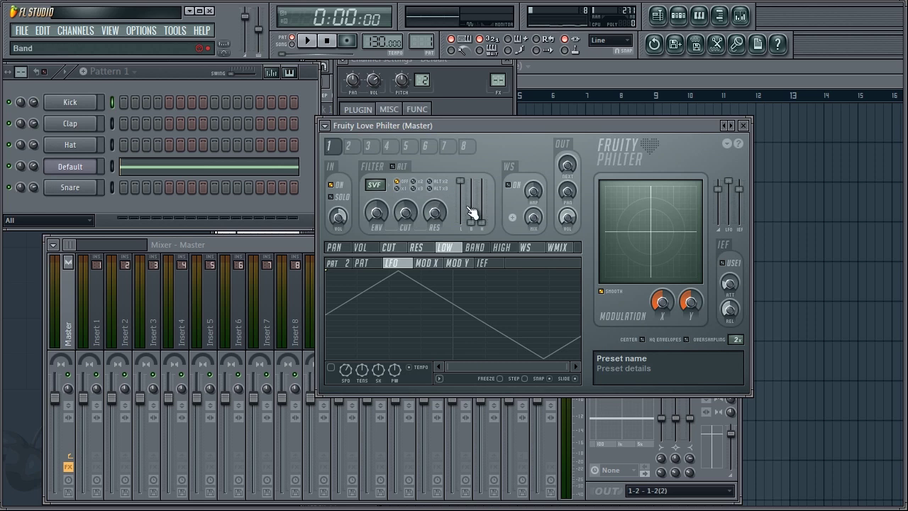
- Play the pattern with the waveshaper on and modulate the waveshaper mix with an enabled, faster LFO
click(524, 248)
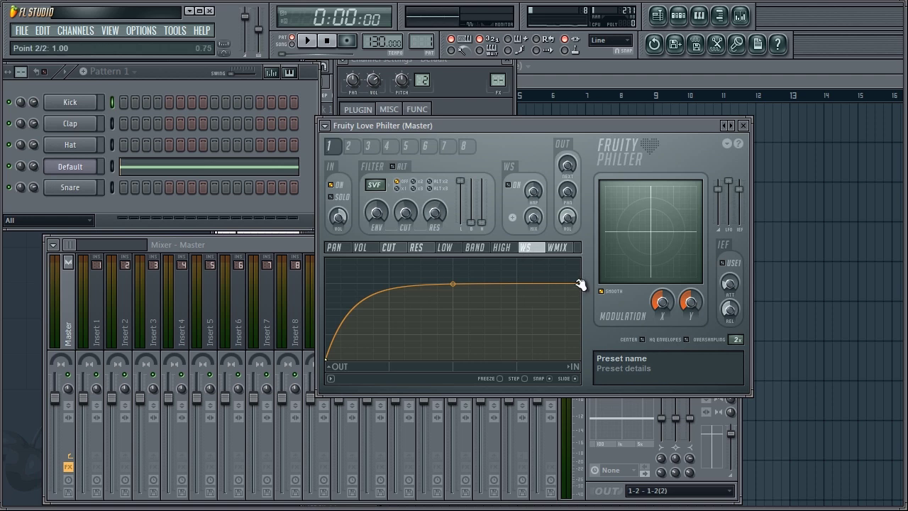
click(565, 249)
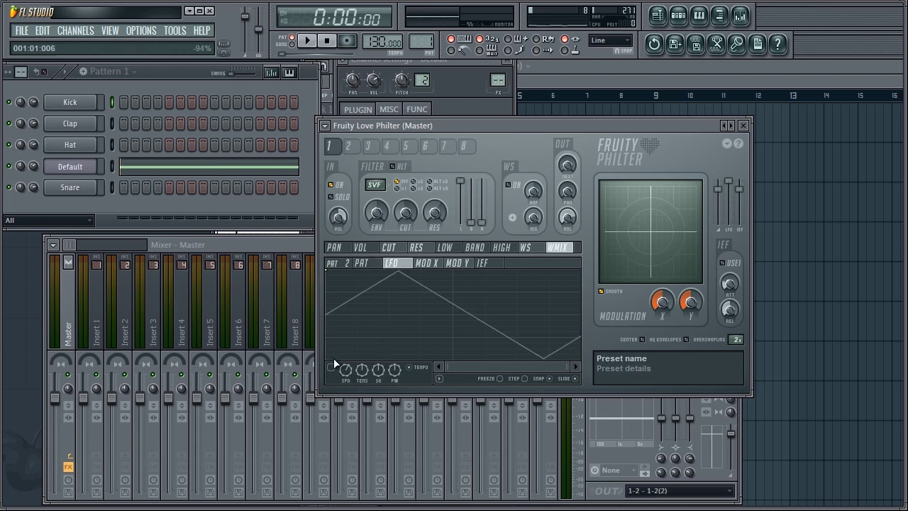
key(space)
click(525, 248)
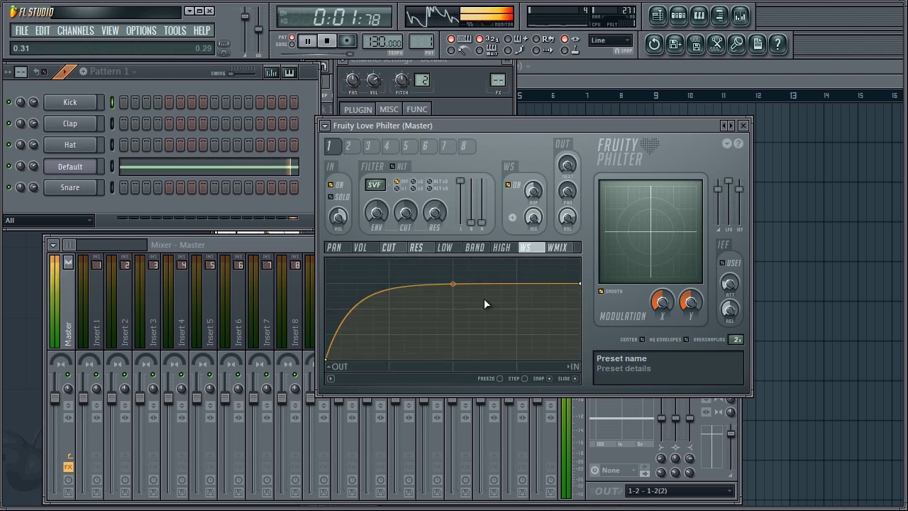
click(560, 250)
drag(346, 369, 392, 270)
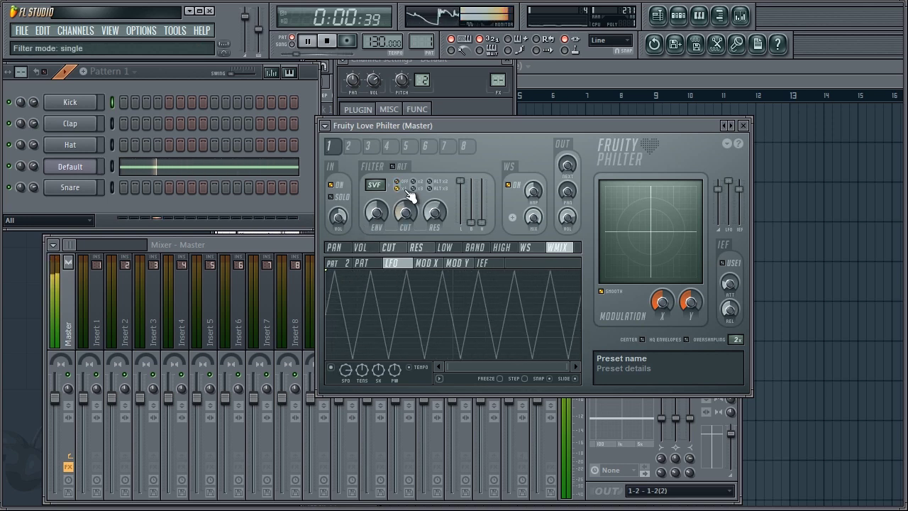
- Adjust the single-mode filter's cutoff and resonance and slow the waveshaper mix LFO down during playback
drag(409, 213, 381, 189)
drag(433, 216, 430, 181)
drag(348, 369, 372, 510)
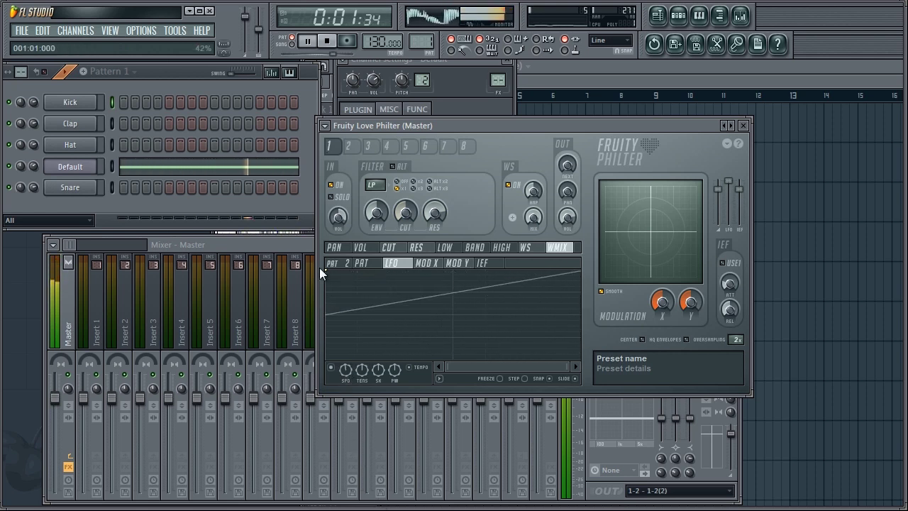
key(space)
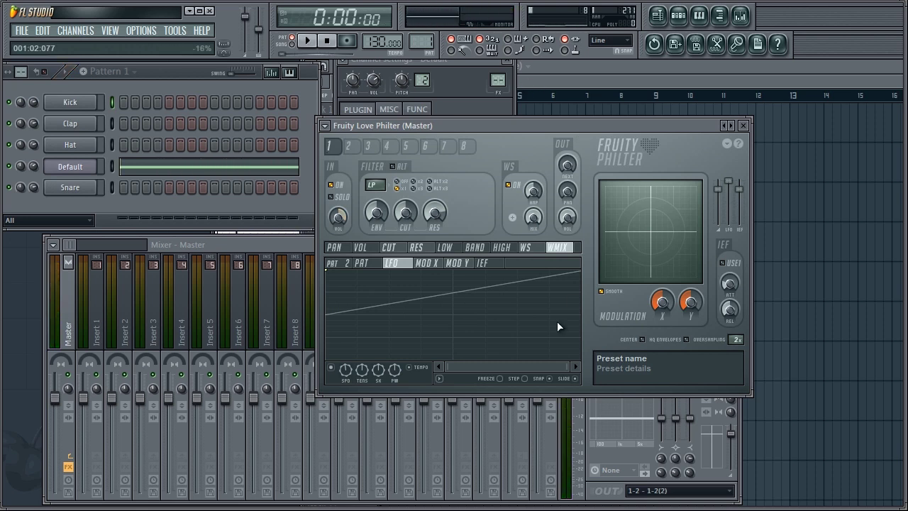
- Show the Mod X envelope of the waveshaper mix and shift the X/Y modulation pad slightly off centre
click(422, 265)
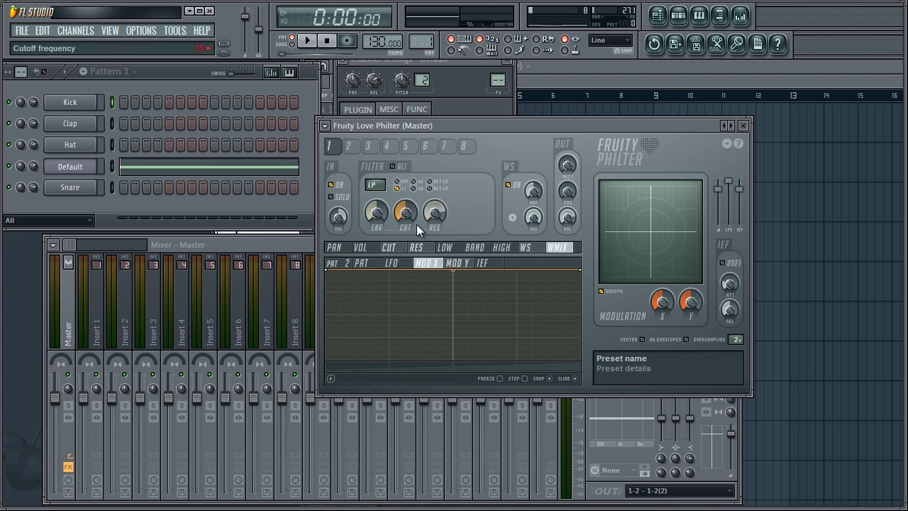
mouse_move(645, 228)
mouse_down()
mouse_move(673, 225)
mouse_move(642, 240)
mouse_move(642, 228)
mouse_up()
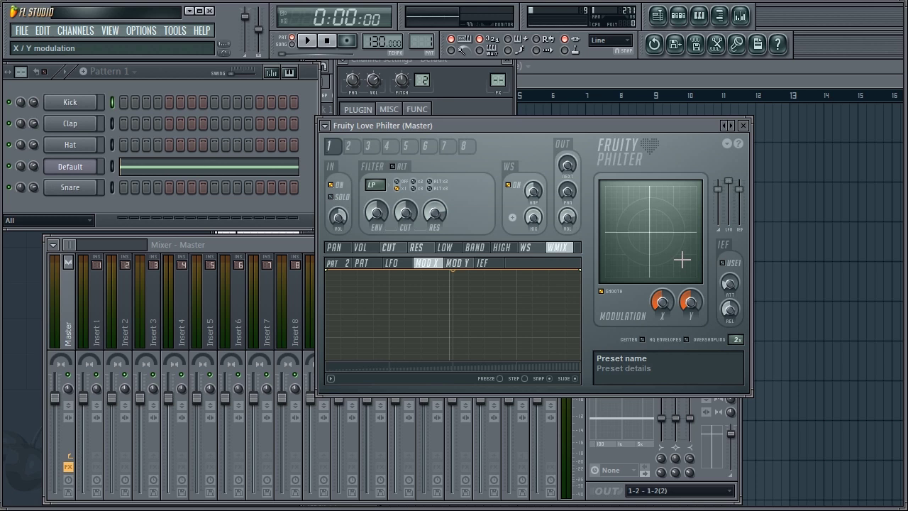
- Replace the Default channel's long A5 note with short repeated A5 notes across two bars, with velocities falling and then rising
click(174, 170)
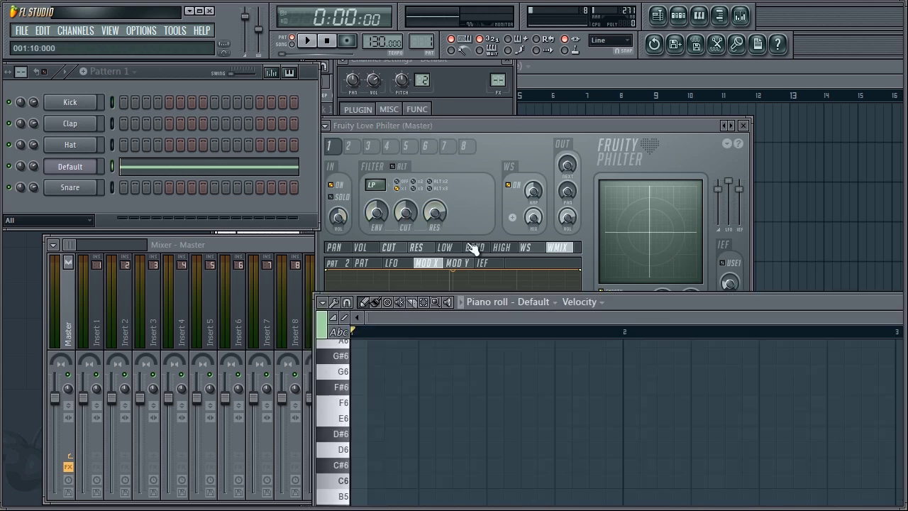
drag(626, 305, 350, 47)
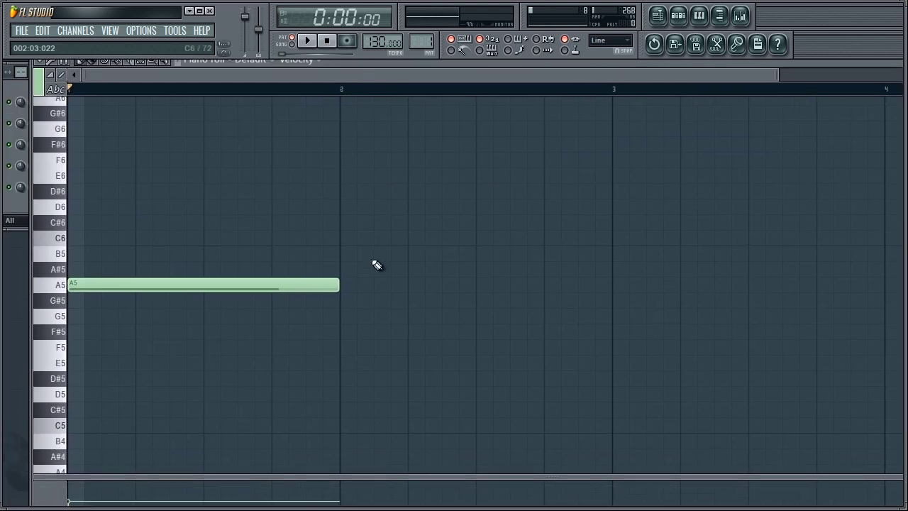
drag(345, 284, 250, 269)
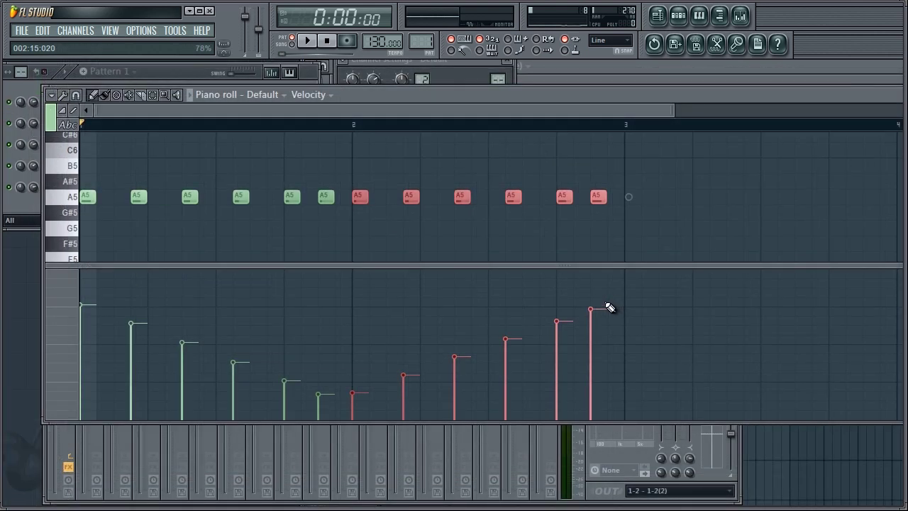
drag(614, 99, 331, 122)
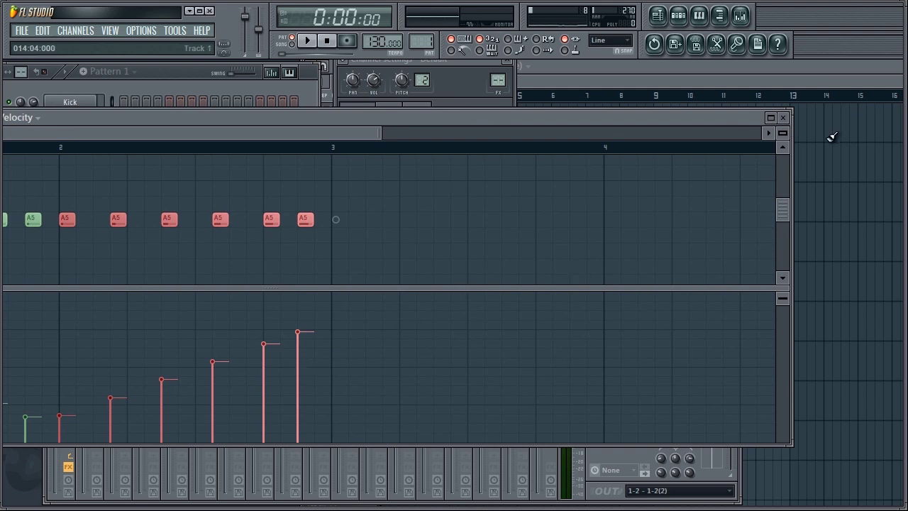
click(784, 118)
- Play the new note pattern, switch the filter type to LP and adjust the cutoff frequency while it plays
key(space)
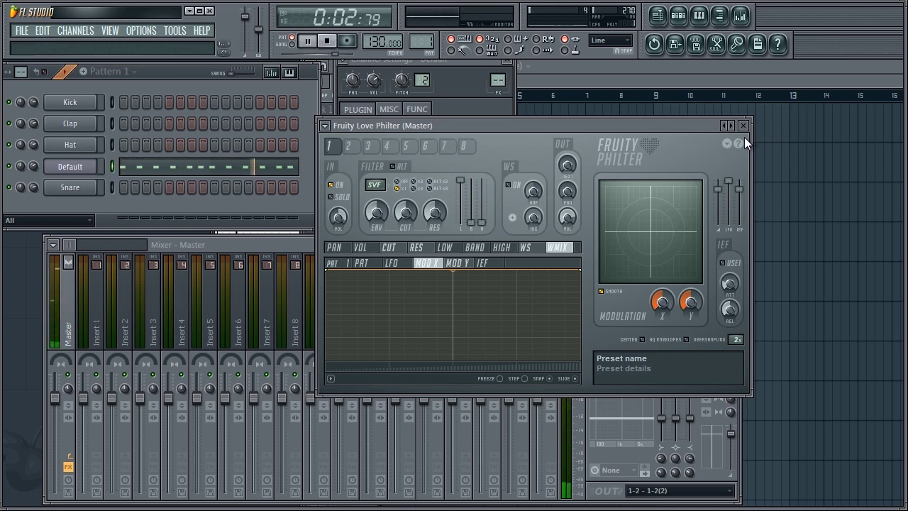
key(space)
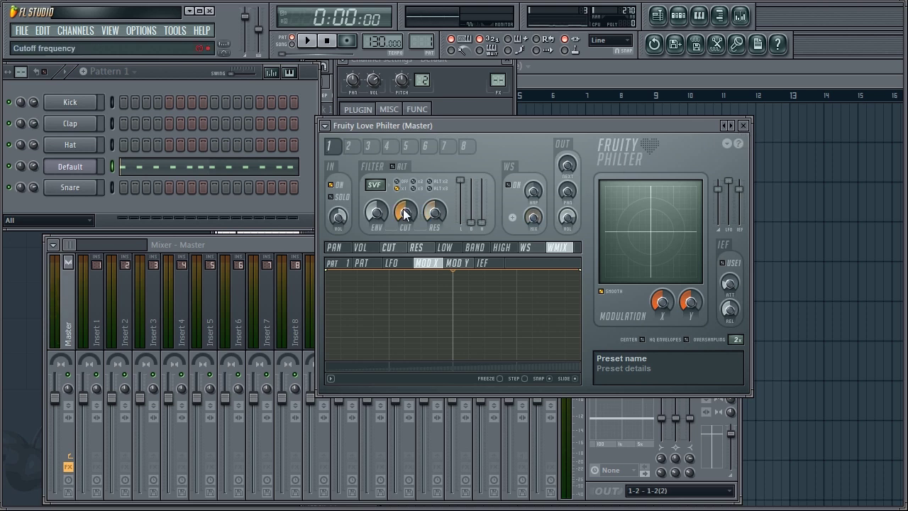
click(370, 185)
click(404, 207)
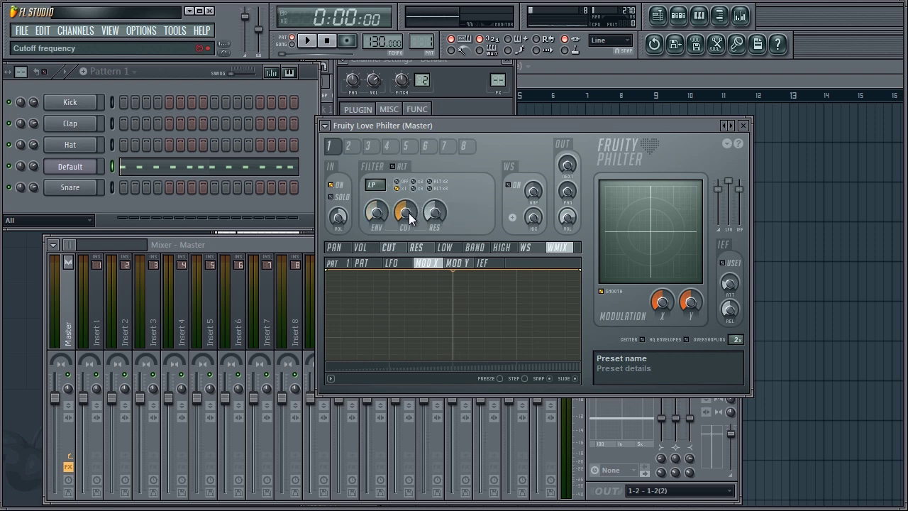
key(space)
mouse_move(408, 213)
mouse_down()
mouse_move(405, 227)
mouse_move(416, 160)
mouse_move(405, 251)
mouse_move(426, 154)
mouse_move(428, 193)
mouse_move(409, 215)
mouse_up()
key(space)
- Raise the end point of the filter cutoff's IEF envelope to 100% and play the pattern briefly
click(395, 248)
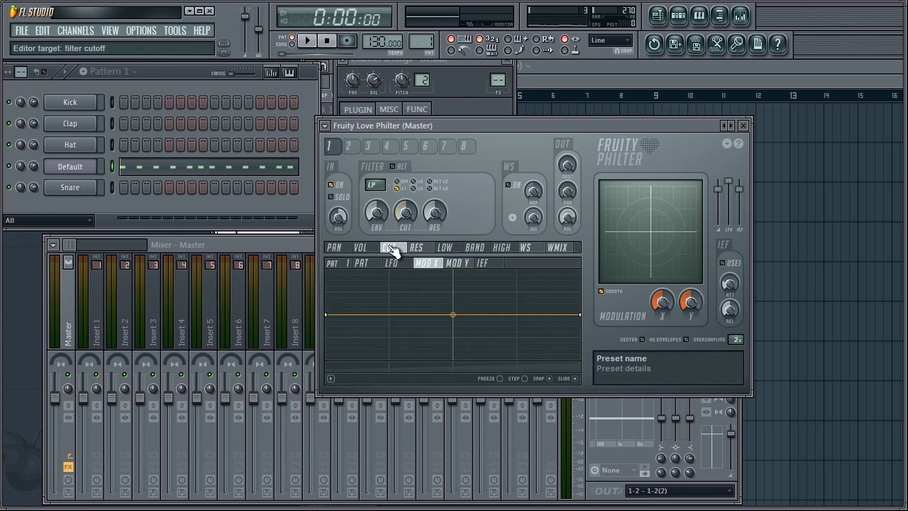
click(485, 264)
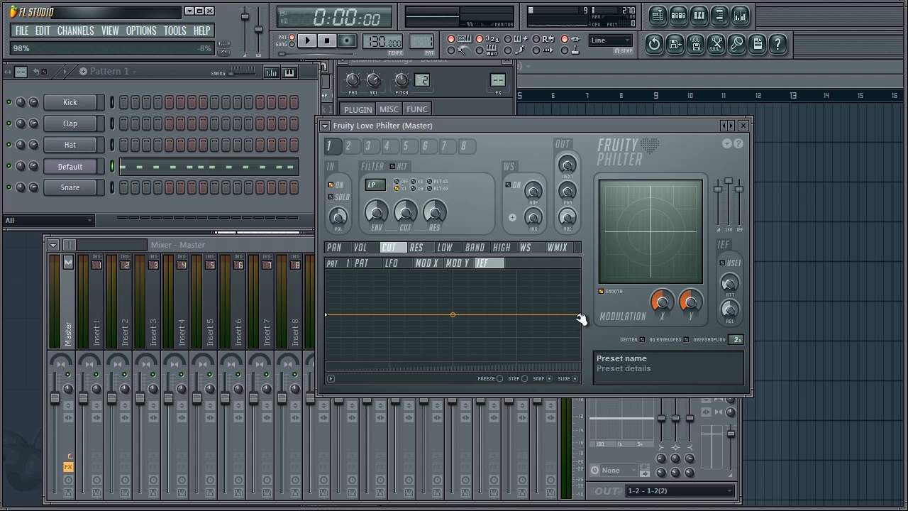
drag(581, 313, 596, 260)
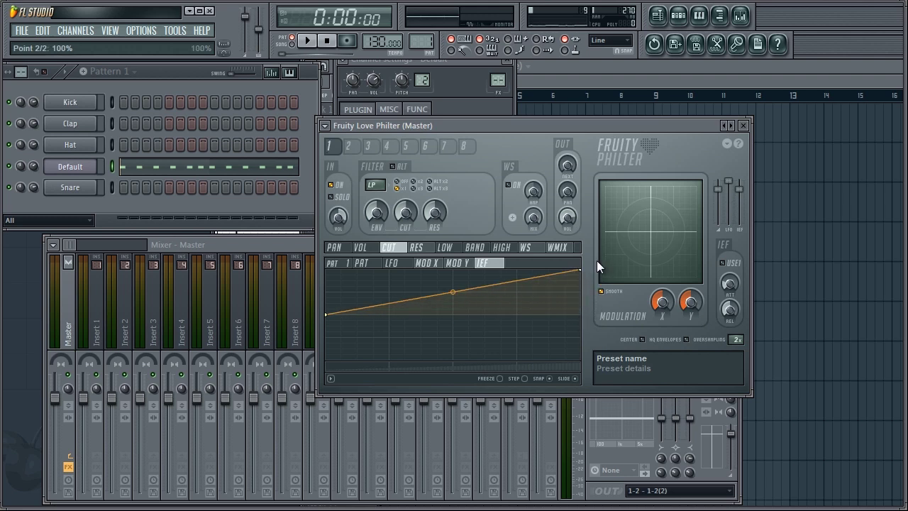
key(space)
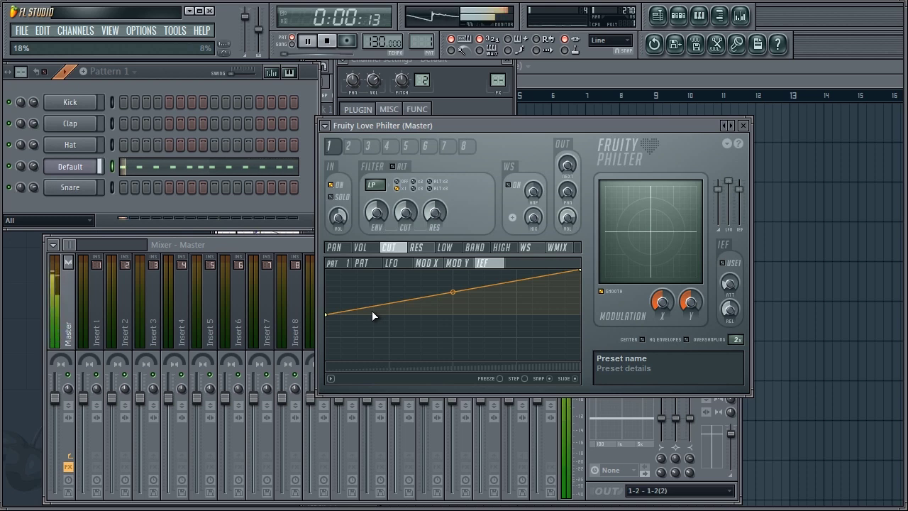
key(space)
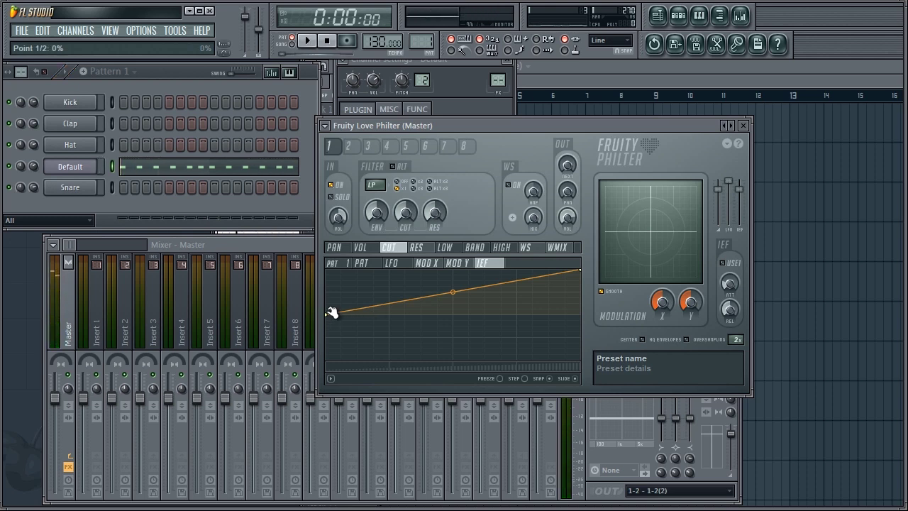
- Widen the velocity differences between the Default channel's A5 notes in the piano roll, play the pattern and return to Fruity Love Philter
click(189, 170)
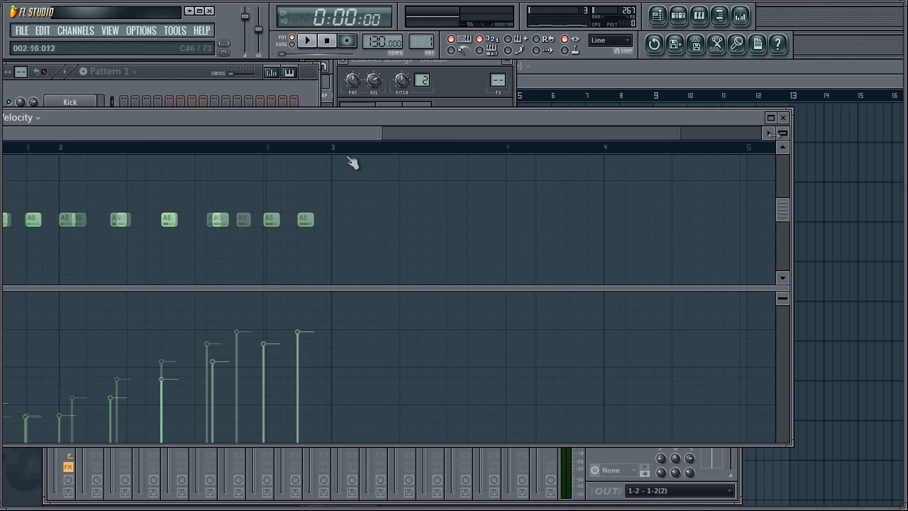
double_click(234, 118)
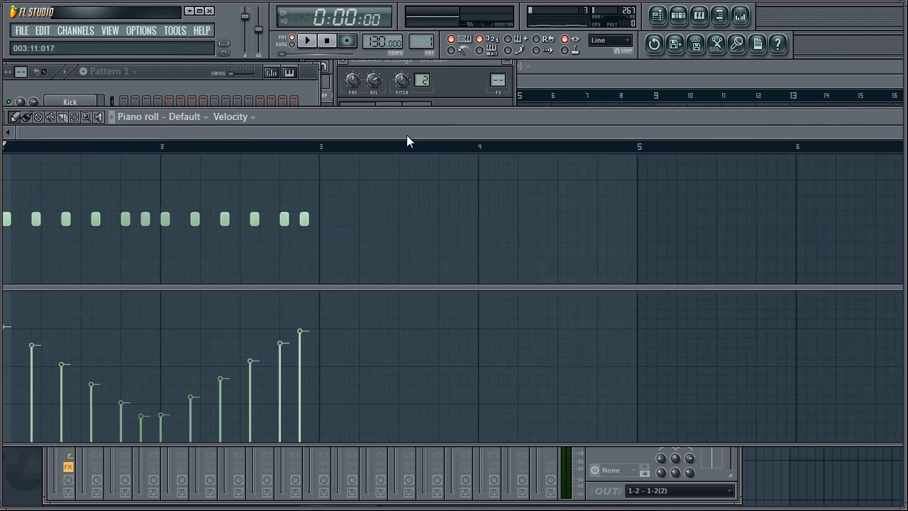
drag(445, 122, 288, 122)
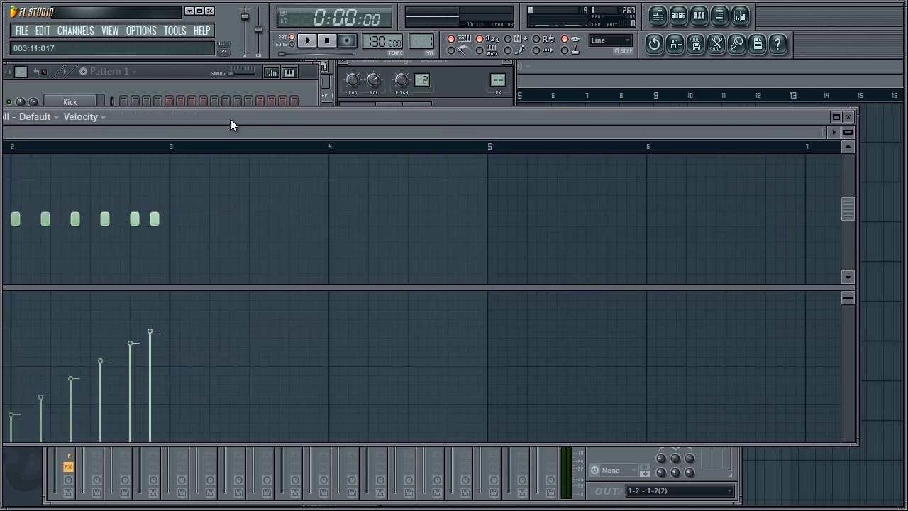
double_click(230, 119)
key(space)
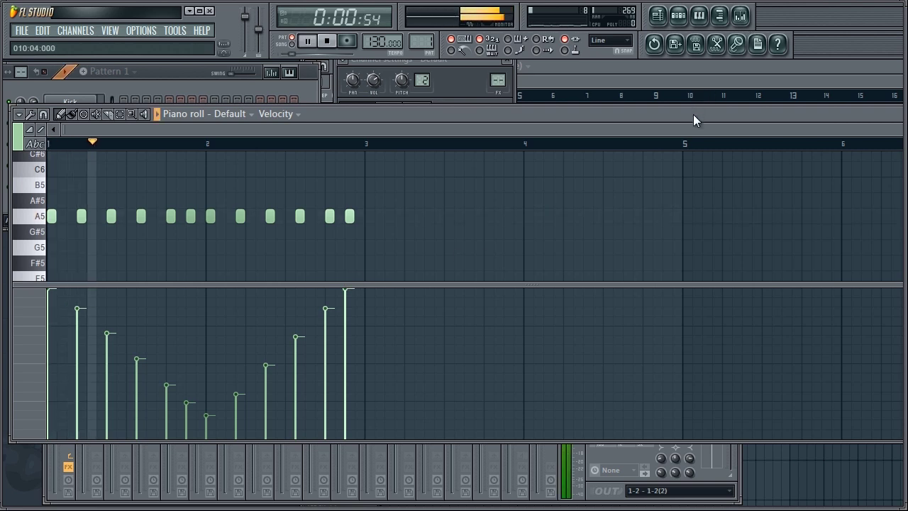
drag(692, 116, 548, 122)
click(897, 120)
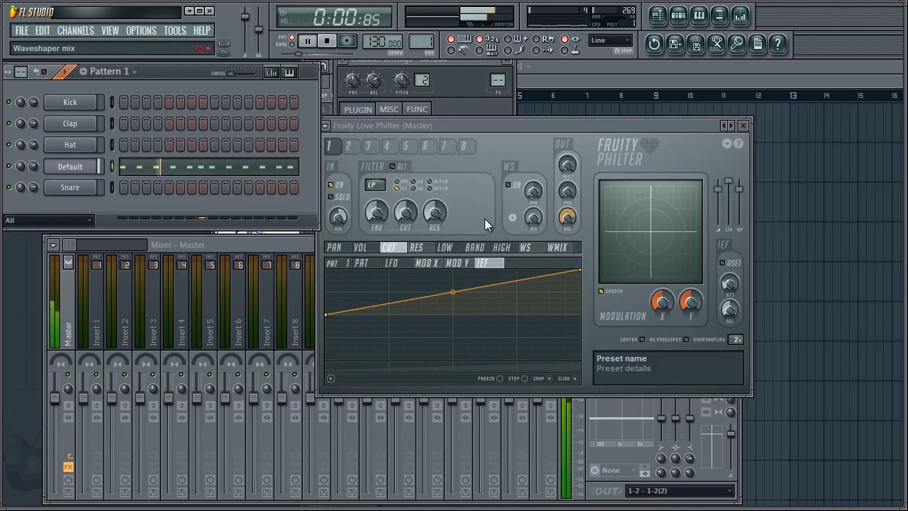
- Restart playback and lower the start point of the cutoff's IEF envelope to -100%
key(space)
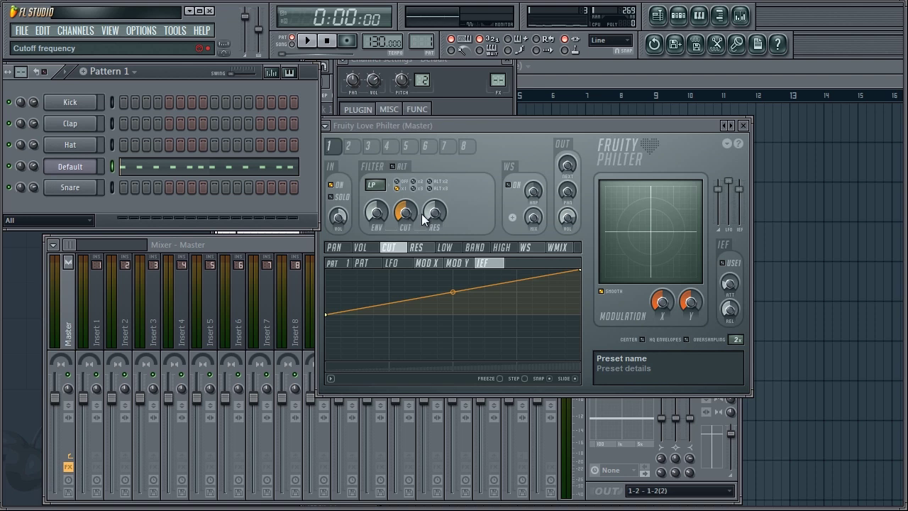
key(space)
drag(325, 314, 321, 379)
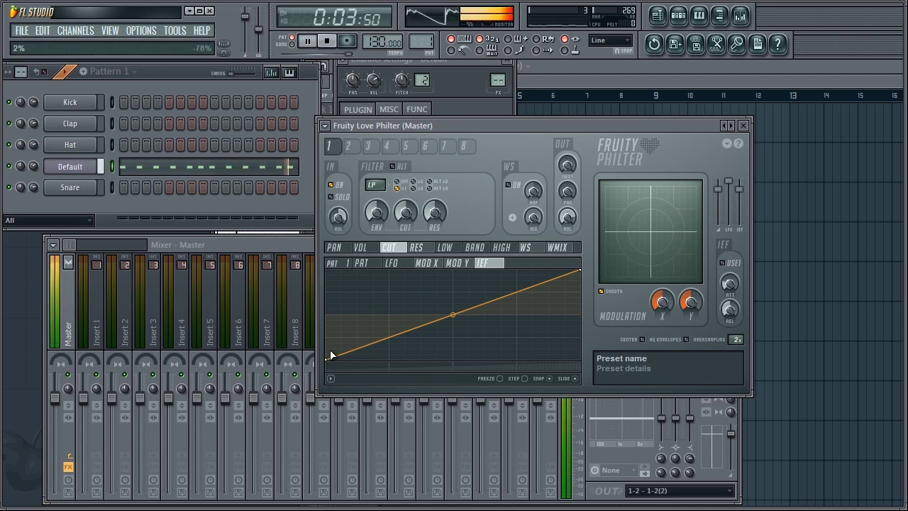
key(space)
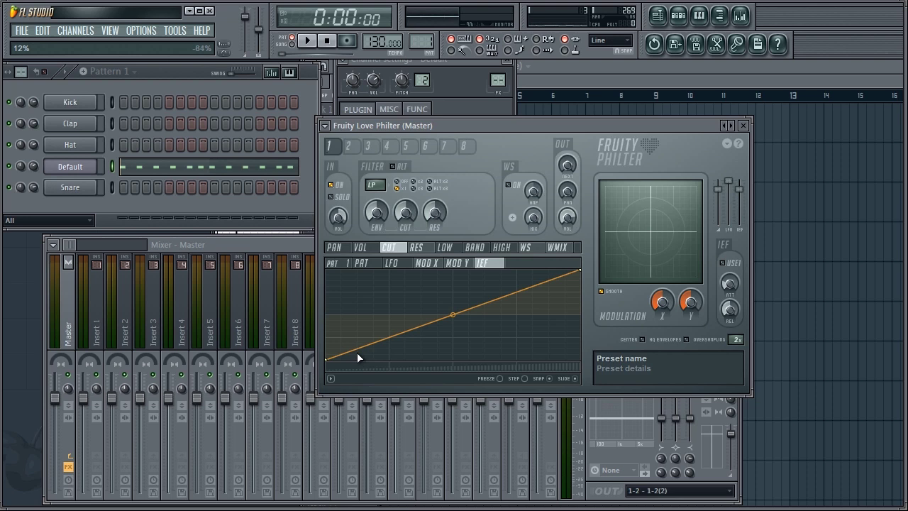
- Play the pattern, raise the filter resonance to about 73% and turn on the waveshaper
key(space)
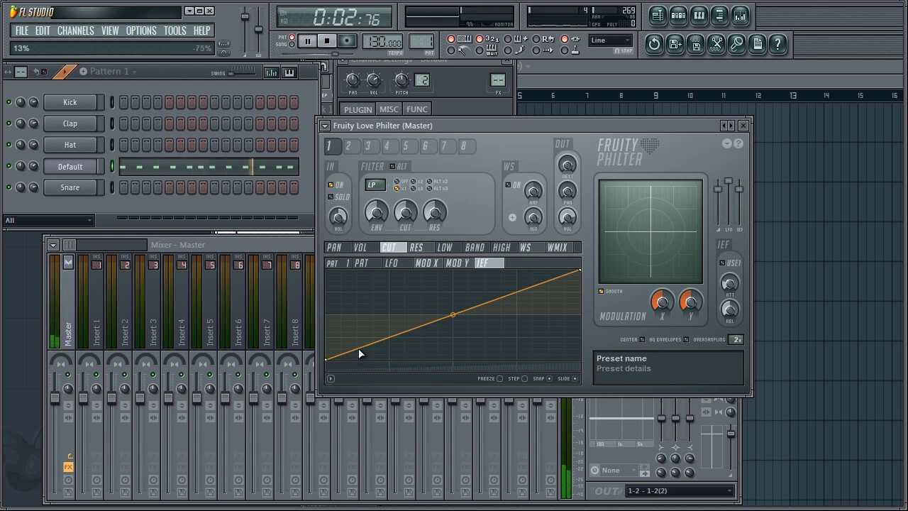
key(space)
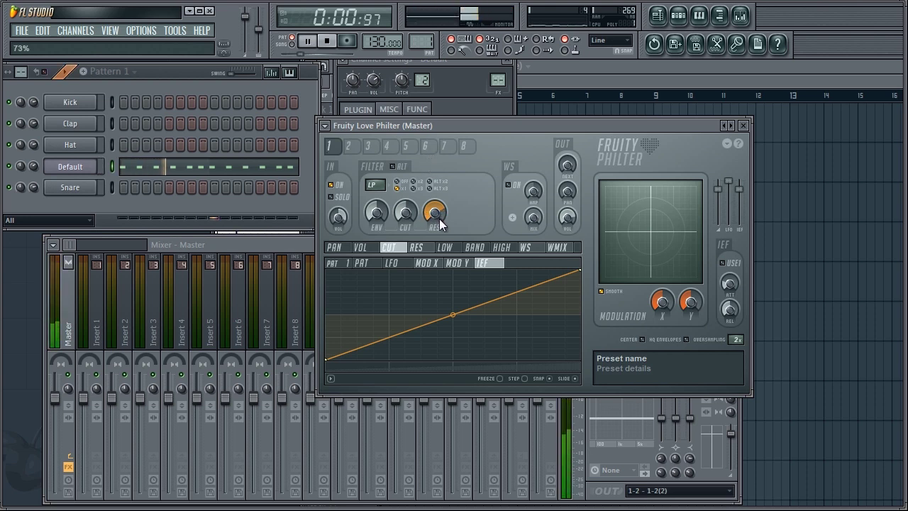
click(512, 186)
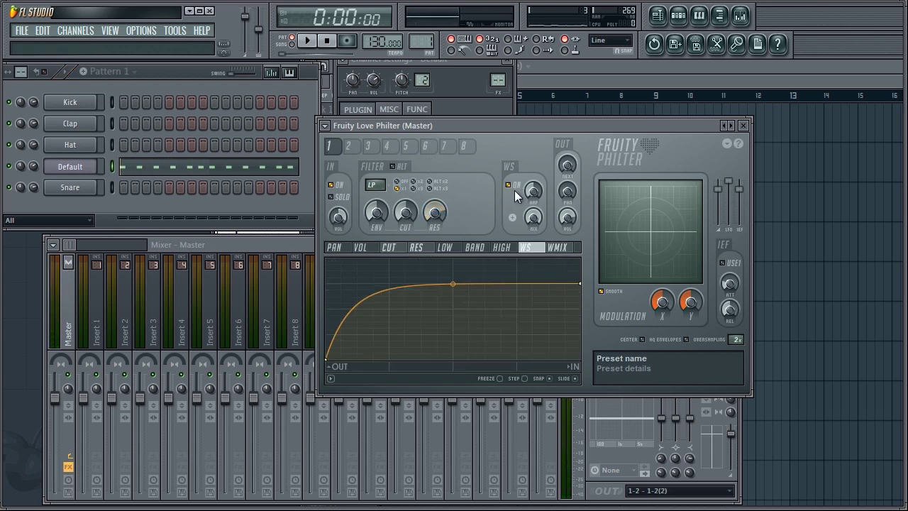
- Play the pattern and look through the waveshaper mix, waveshaper and filter high envelopes
key(space)
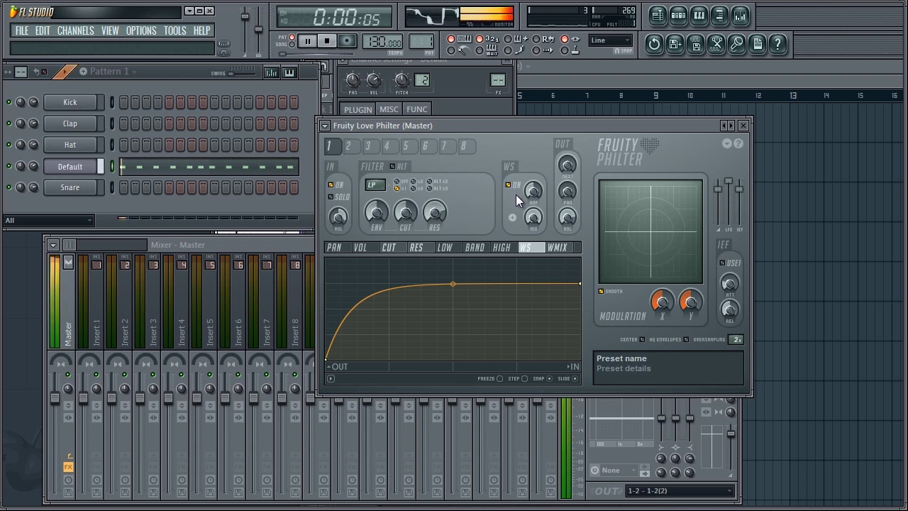
click(564, 248)
click(526, 247)
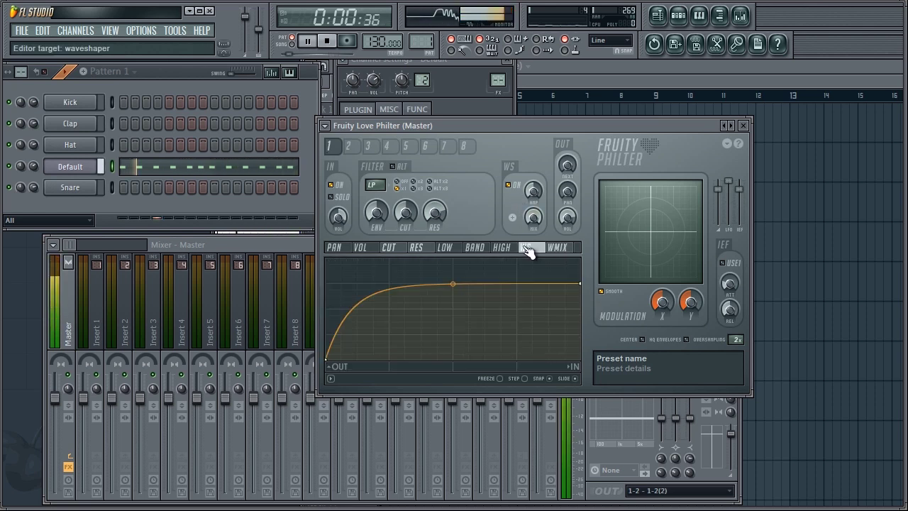
click(505, 248)
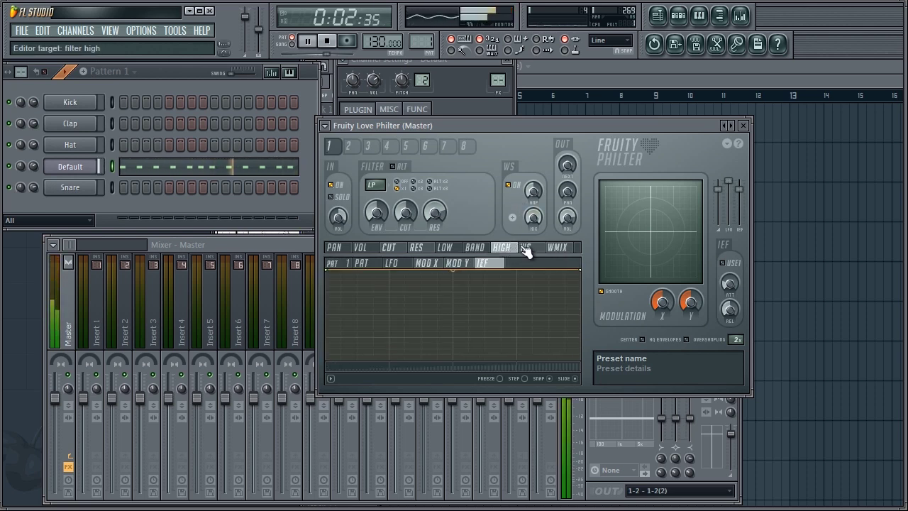
click(524, 249)
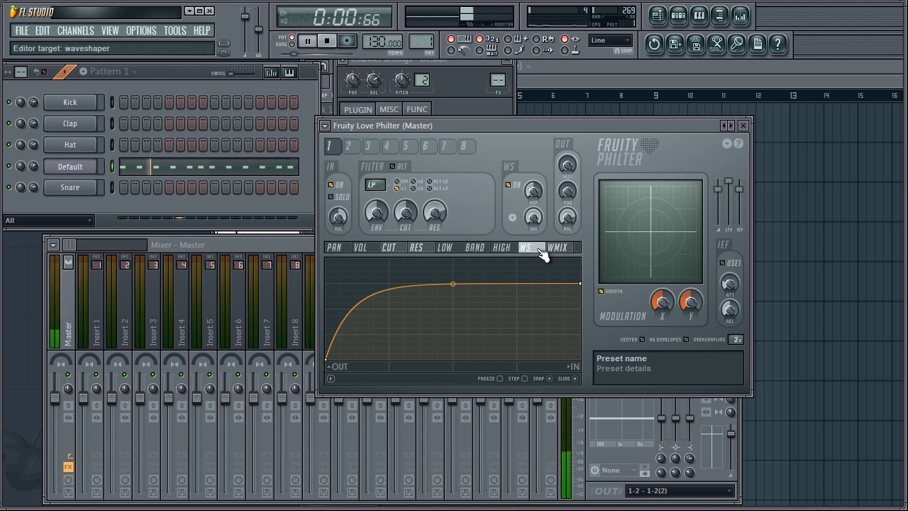
- Flatten the cutoff's IEF envelope by setting both end points to 0%, and restart playback
click(391, 248)
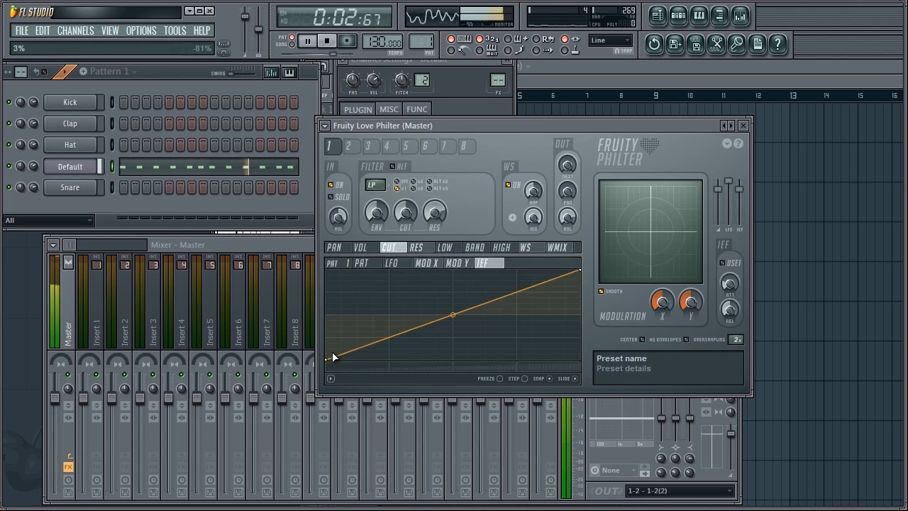
key(space)
drag(329, 359, 328, 313)
drag(576, 269, 580, 317)
key(space)
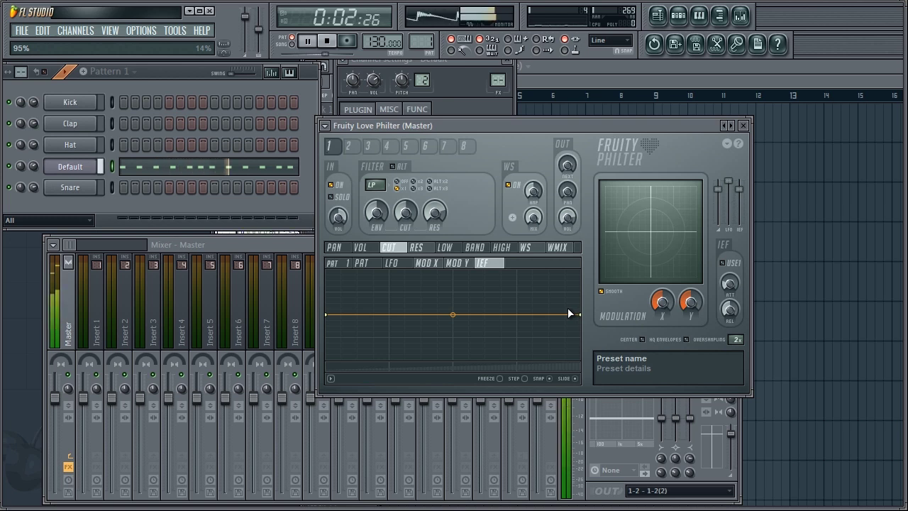
- Set the cutoff's IEF envelope to rise from -50% to about 50% during playback, and turn the filter off
drag(581, 314, 582, 292)
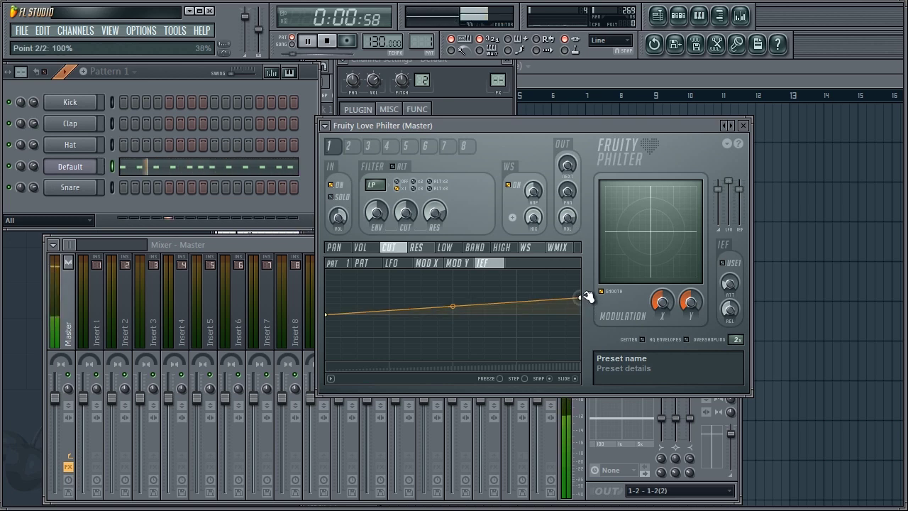
drag(325, 314, 331, 336)
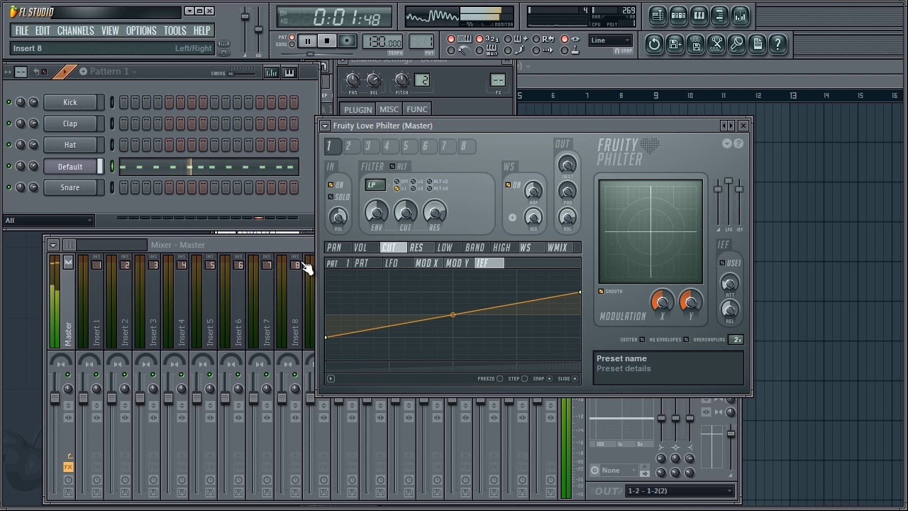
click(397, 181)
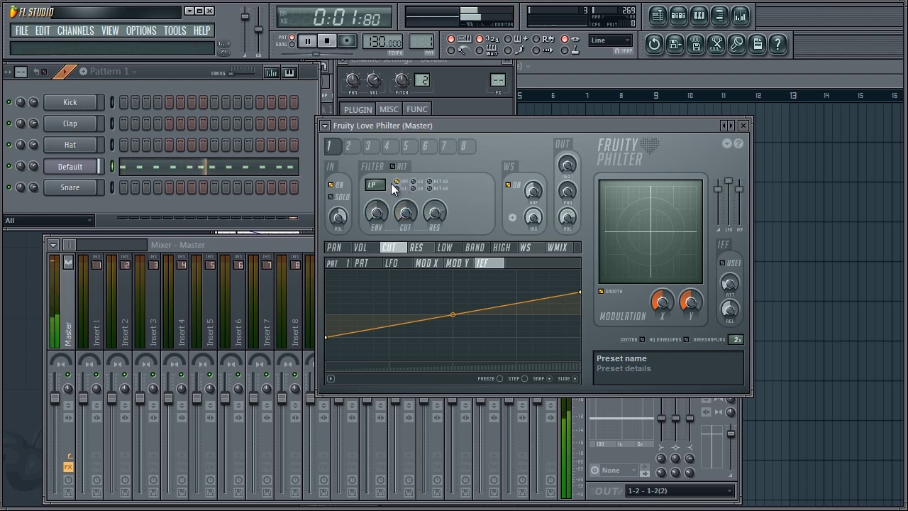
key(space)
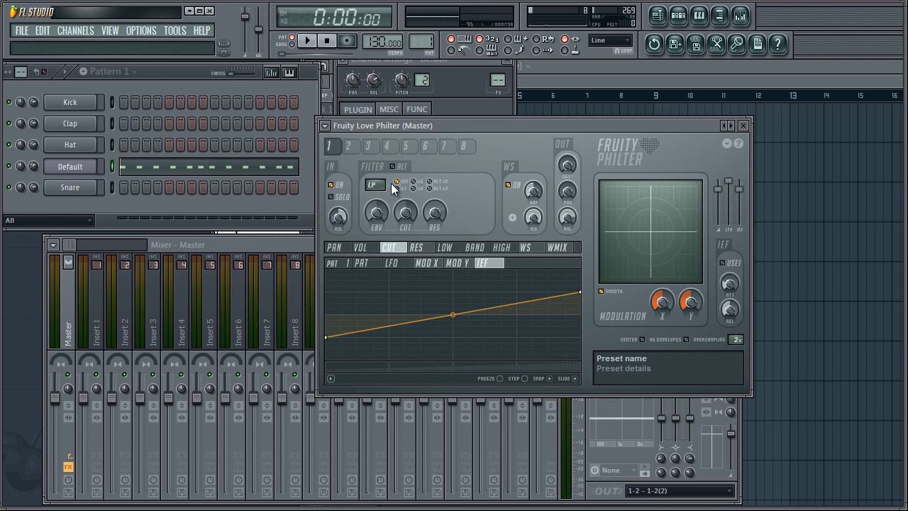
drag(327, 337, 327, 336)
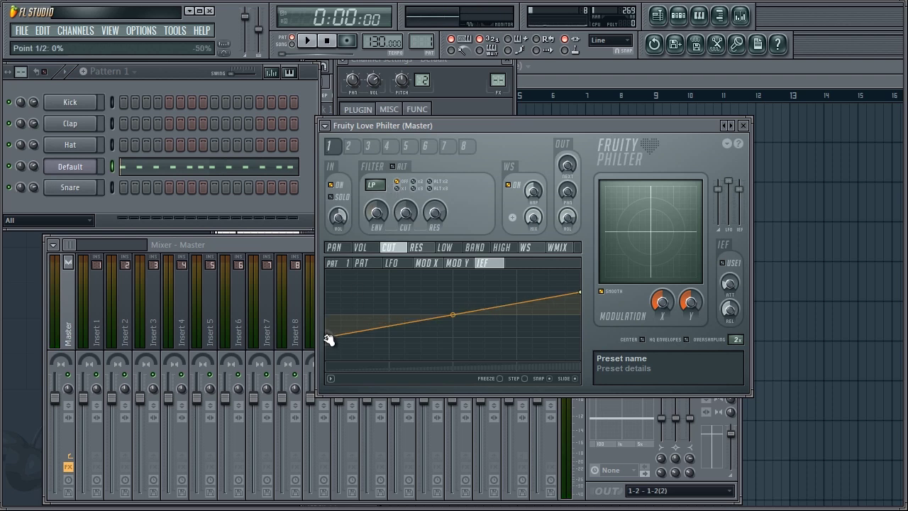
- Set the panning's IEF envelope to rise from -100% to 100% and play the pattern
click(332, 248)
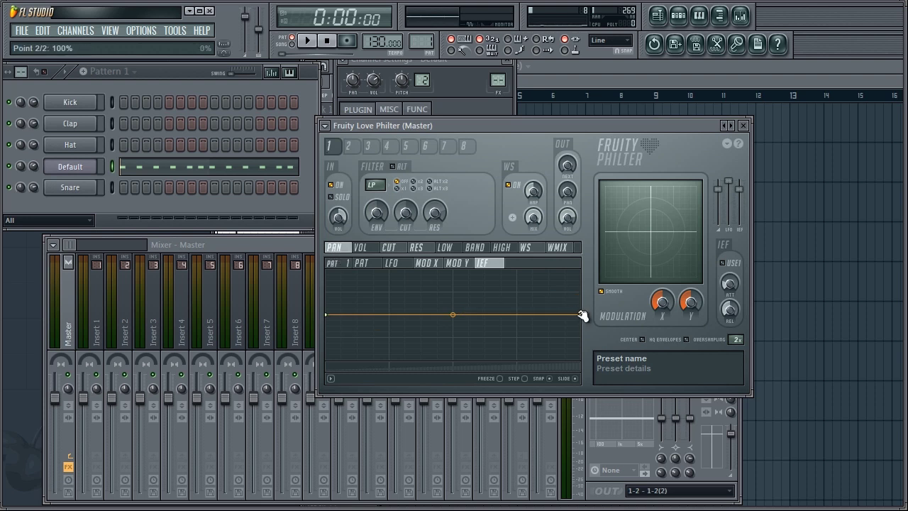
drag(581, 315, 581, 270)
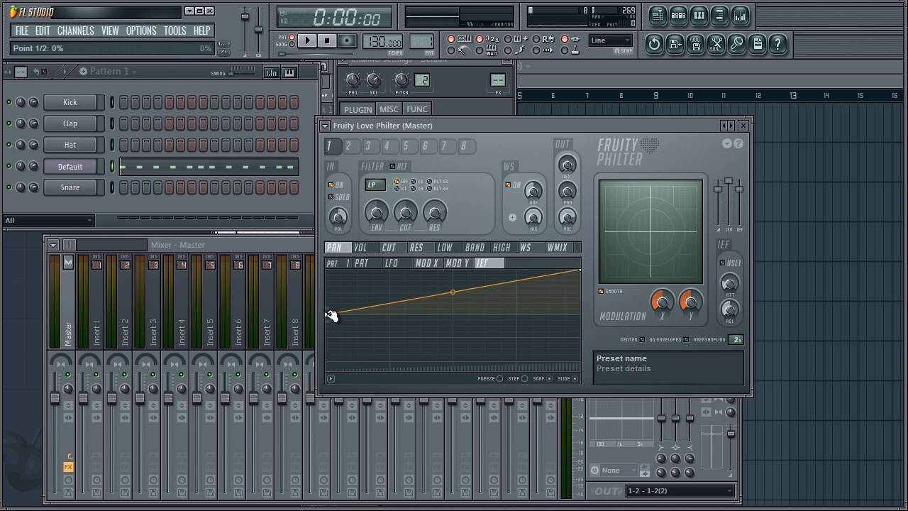
drag(327, 312, 314, 375)
key(space)
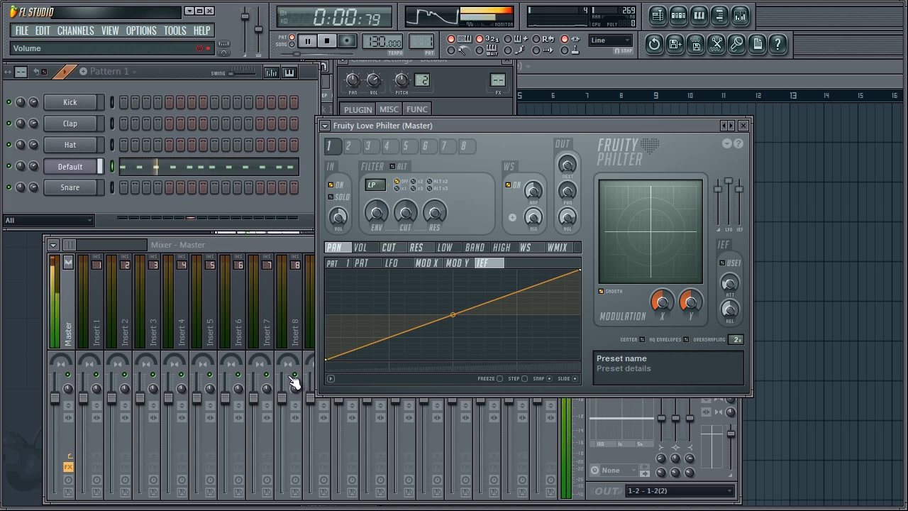
key(space)
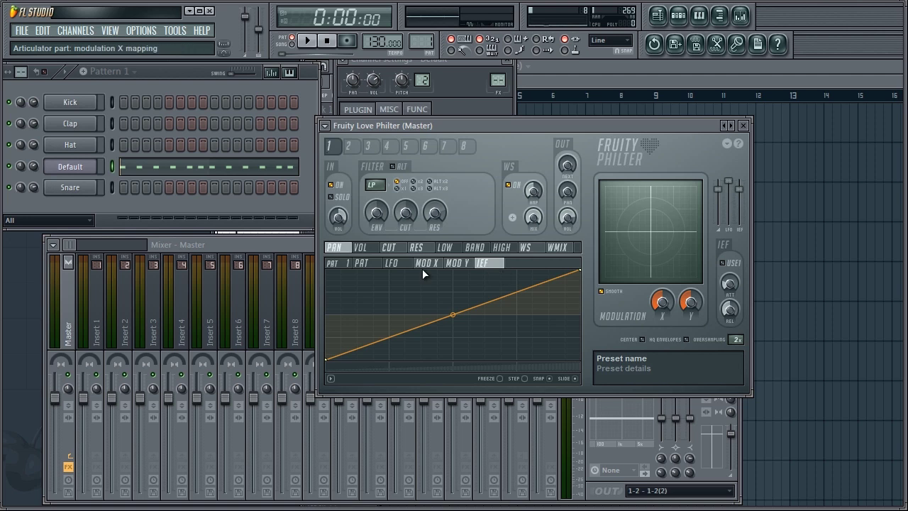
- Review the cutoff and volume IEF envelopes and restore the plugin's default settings
click(391, 249)
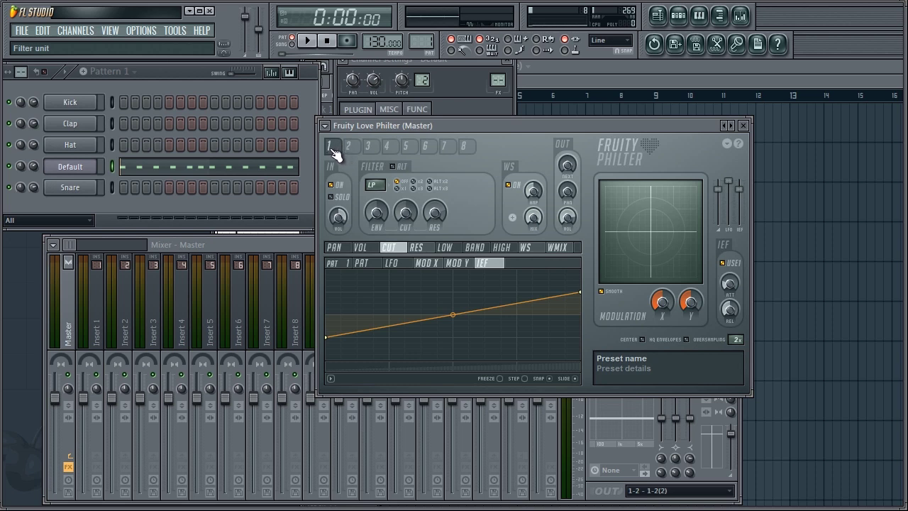
click(360, 246)
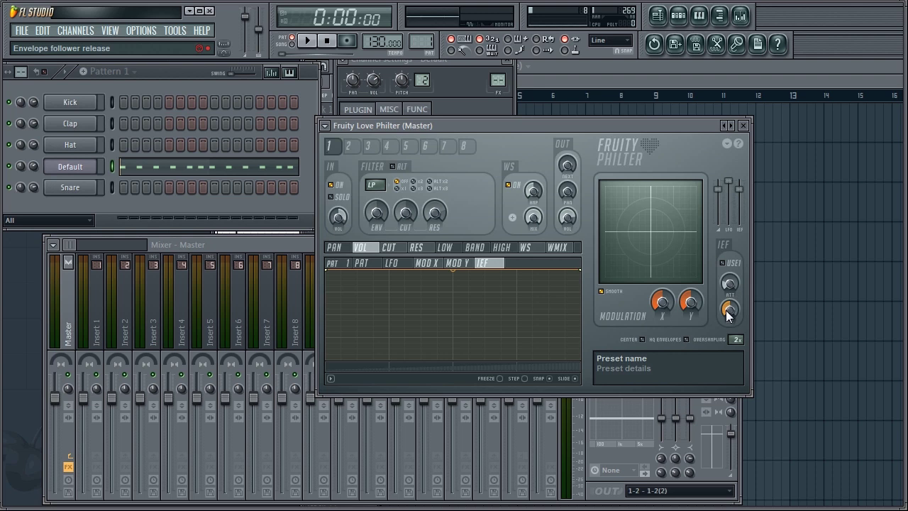
click(730, 132)
click(759, 73)
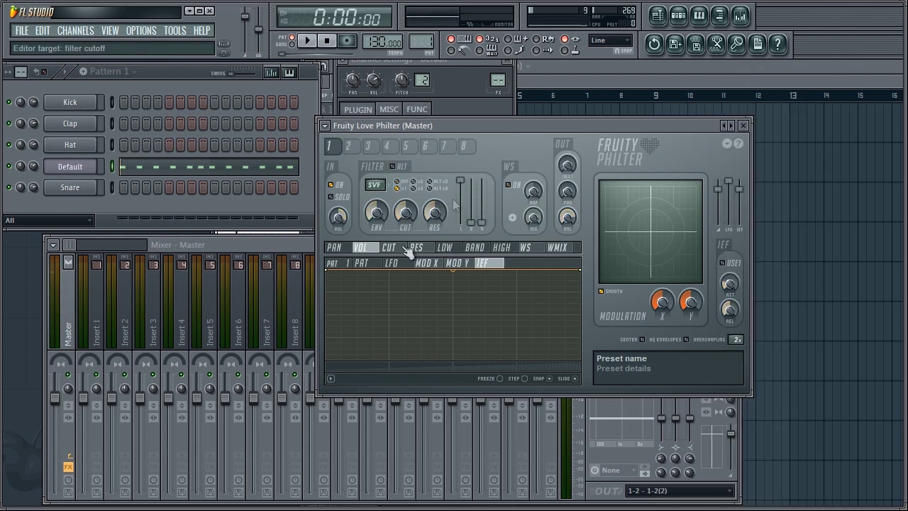
- Show the cutoff's IEF envelope and set the filter type to Lime low pass
click(404, 247)
click(374, 185)
click(402, 221)
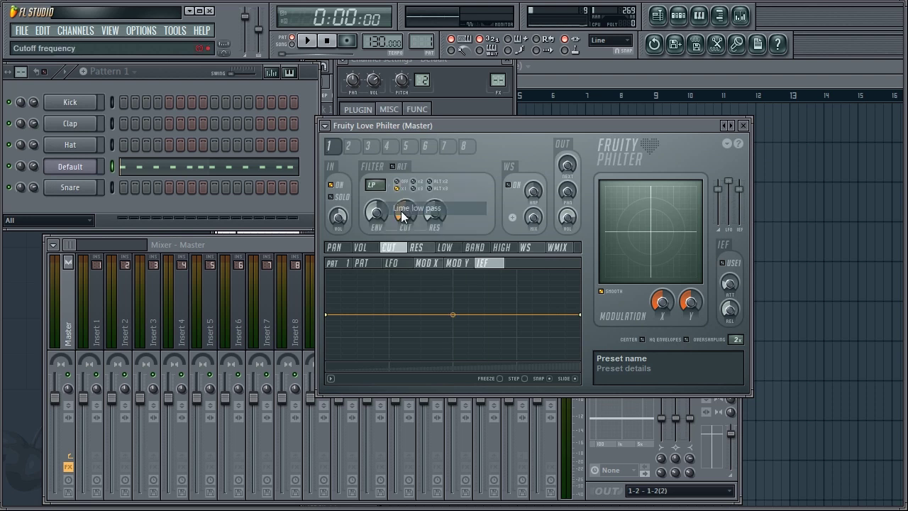
- Play the pattern and shape the cutoff's IEF envelope into a straight rise from its minimum to its maximum
key(space)
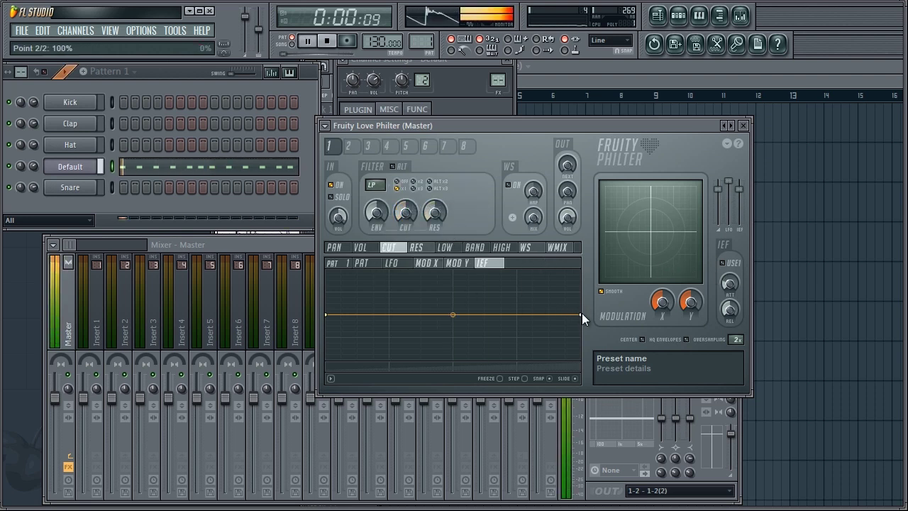
drag(580, 313, 592, 251)
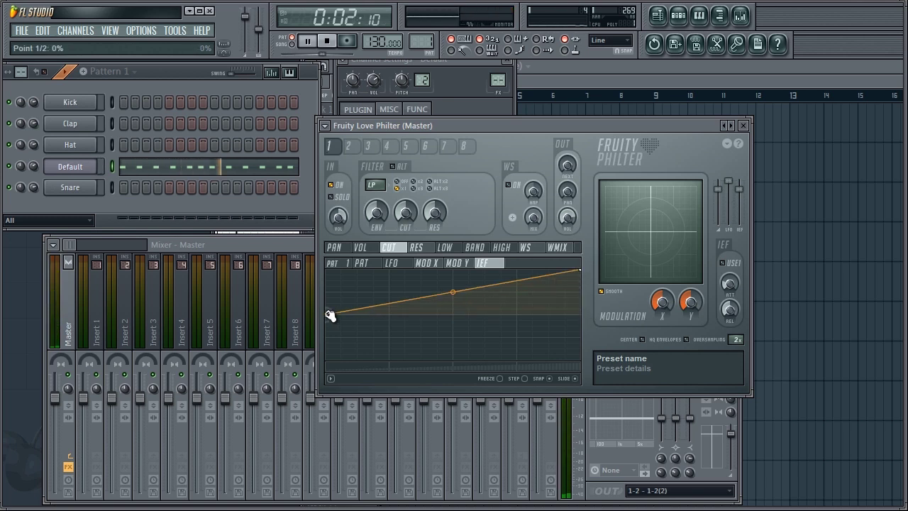
drag(326, 314, 320, 411)
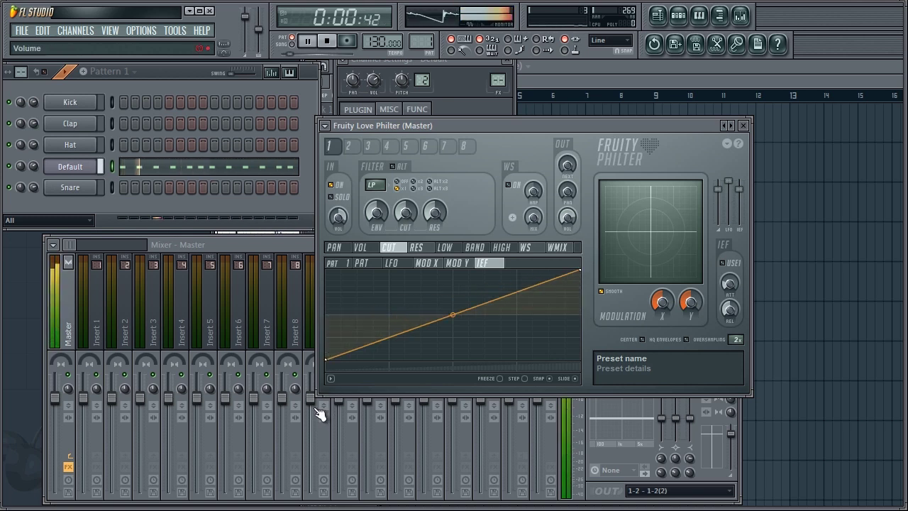
key(space)
- Open the Default channel's notes in the piano roll and delete every A5 note except the first
click(179, 168)
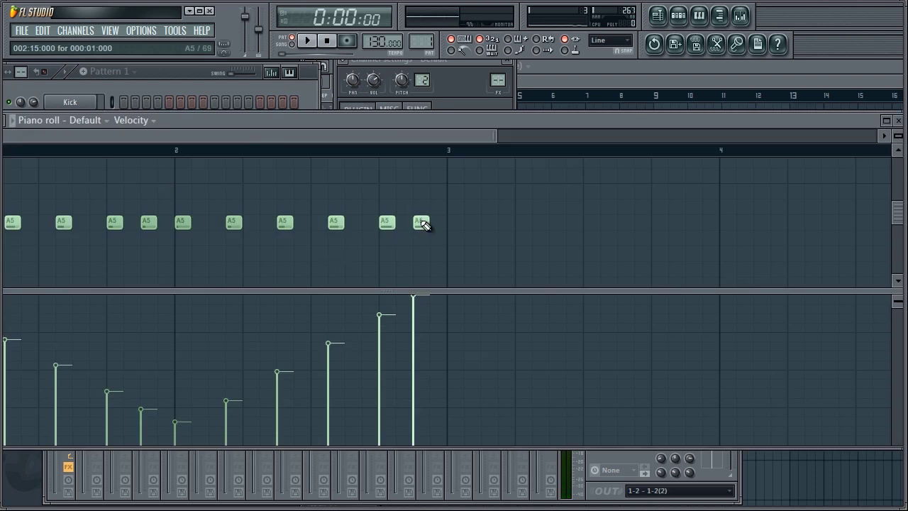
drag(497, 135, 768, 135)
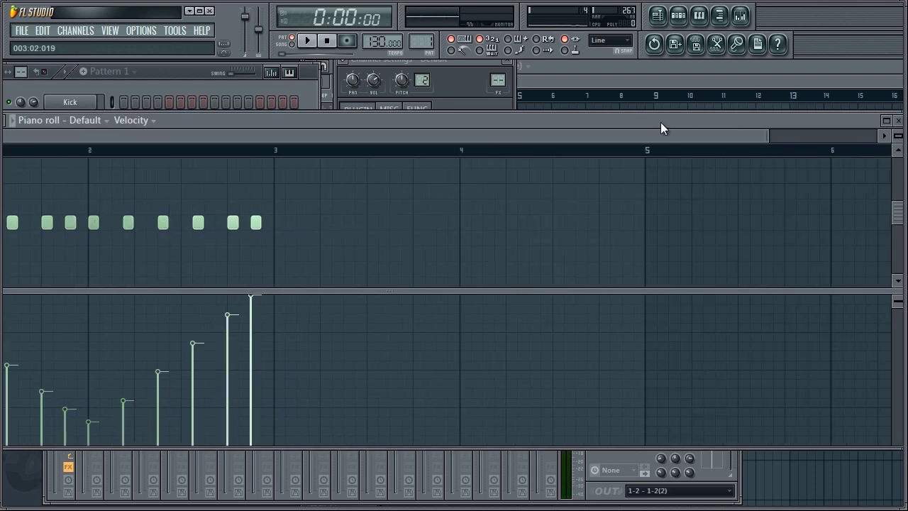
drag(661, 122, 704, 124)
drag(703, 124, 624, 124)
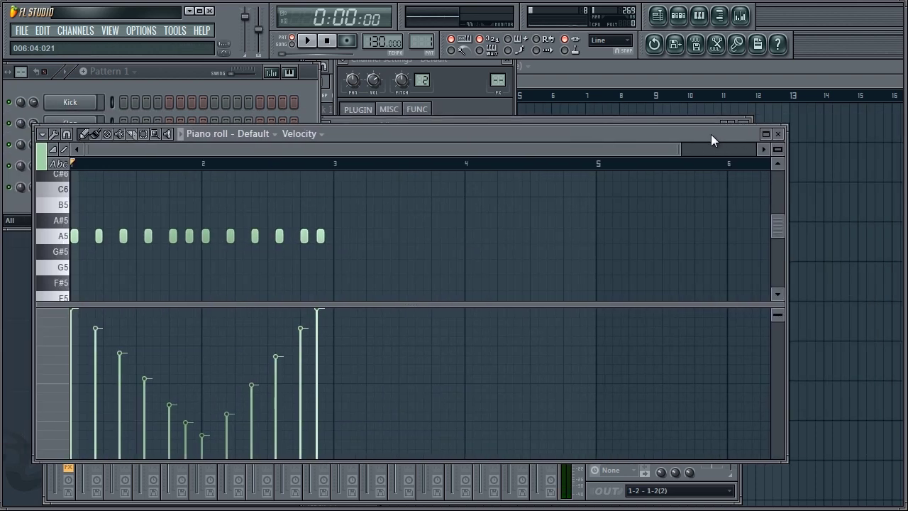
right_click(96, 238)
drag(97, 238, 322, 237)
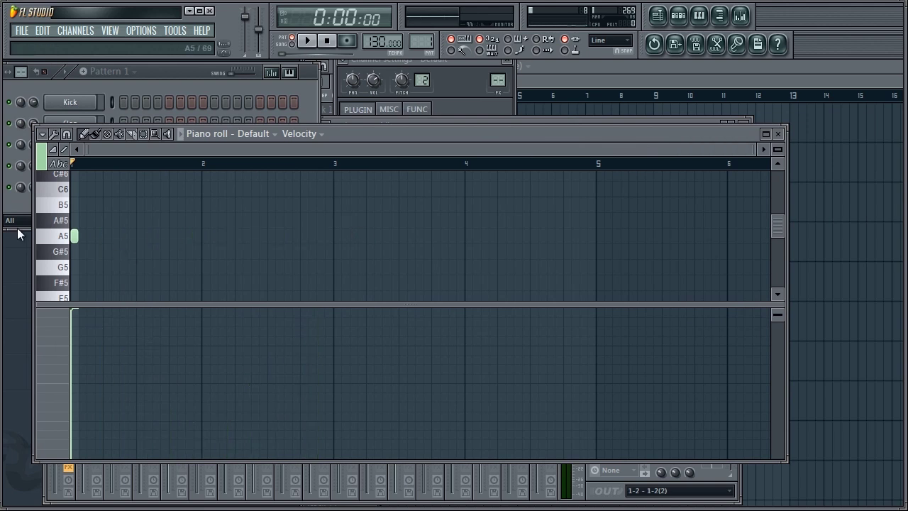
- Lengthen the remaining A5 note to two bars, lower its velocity to roughly three quarters, and close the piano roll
drag(71, 235, 334, 235)
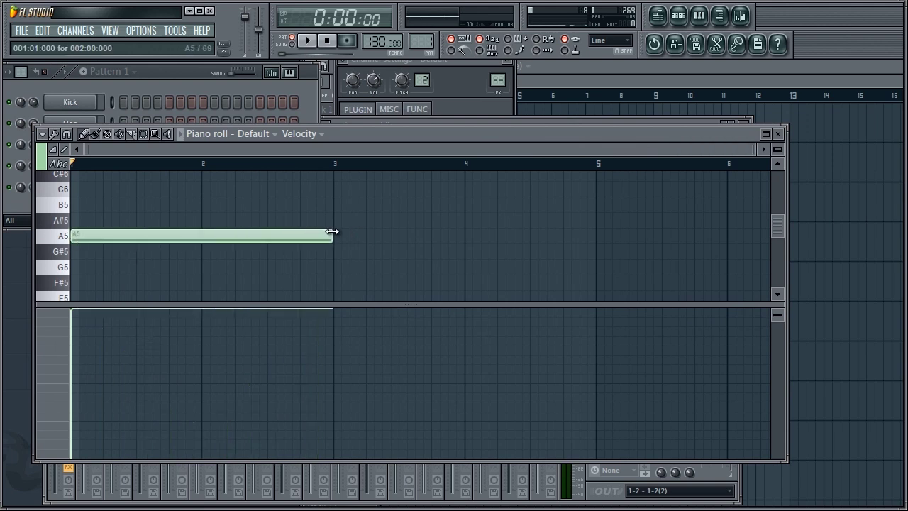
click(78, 342)
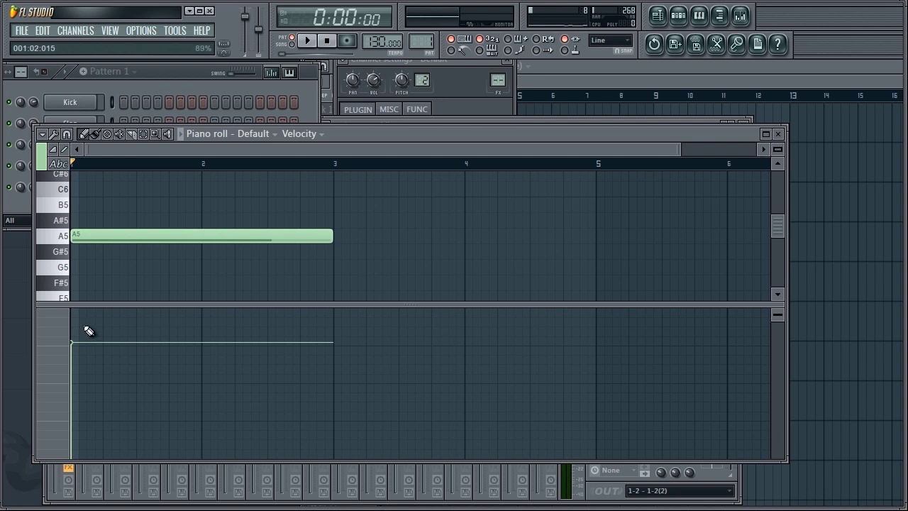
click(778, 134)
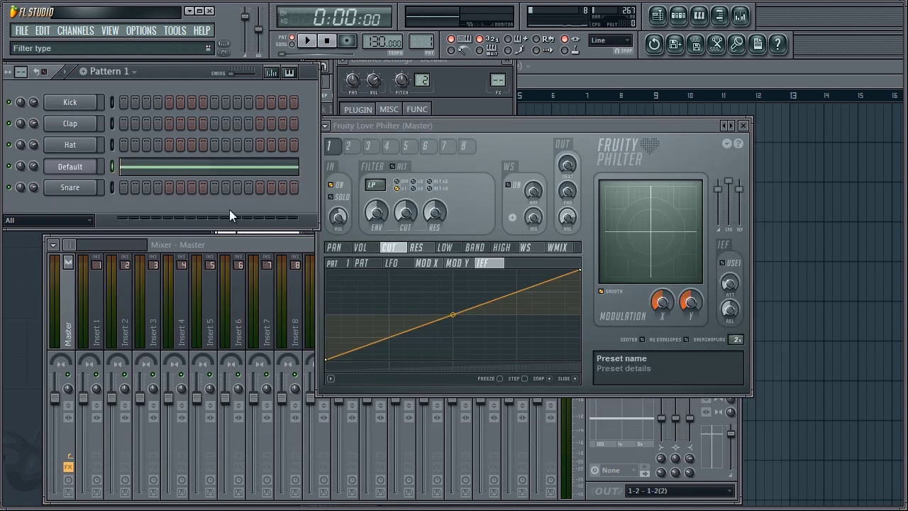
- Open the Default channel's Sytrus and shape operator 1's volume envelope to start at full level and decay to zero
click(282, 244)
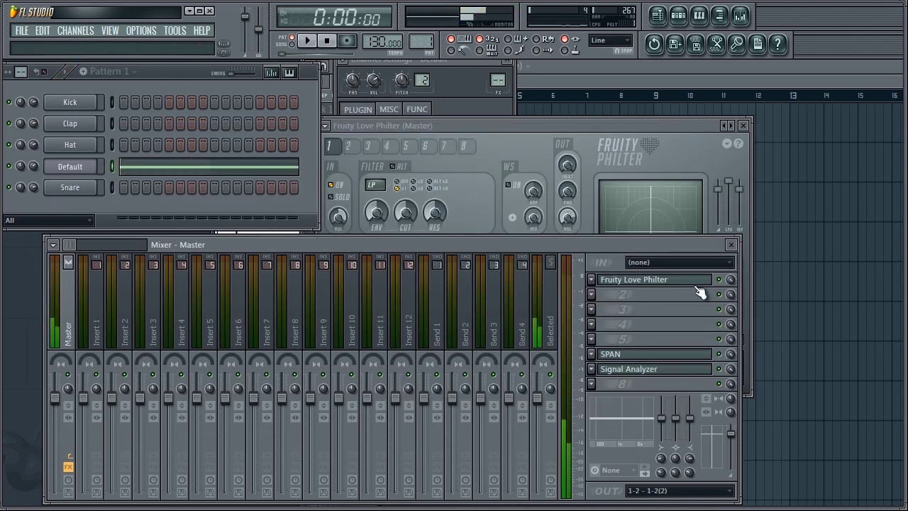
key(space)
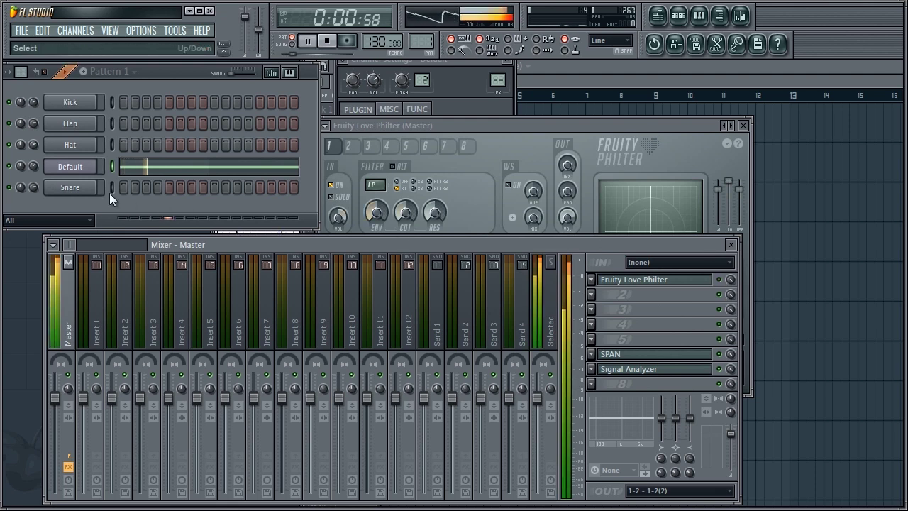
click(76, 168)
key(space)
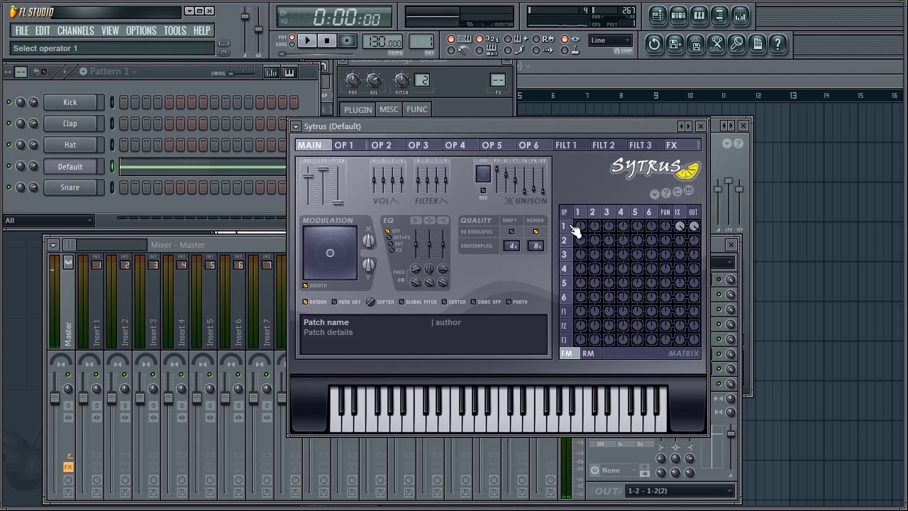
click(573, 227)
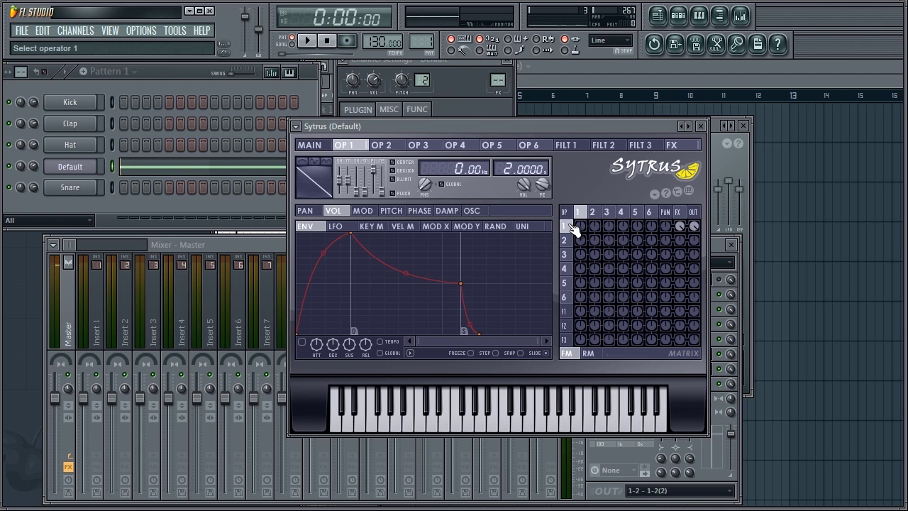
drag(353, 236, 306, 329)
drag(407, 286, 599, 351)
drag(465, 339, 378, 339)
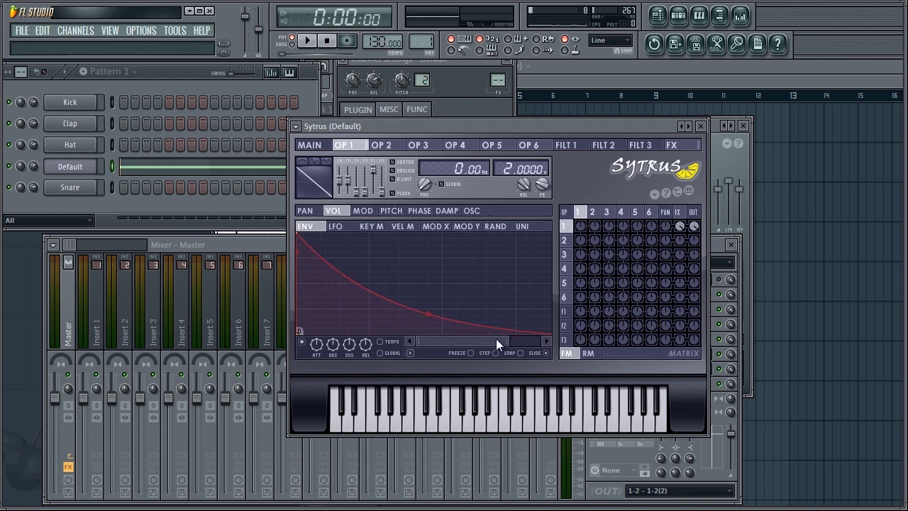
drag(505, 340, 567, 345)
- Make operator 1's volume decay linear and shorten it during playback, and close Sytrus
key(space)
right_click(379, 314)
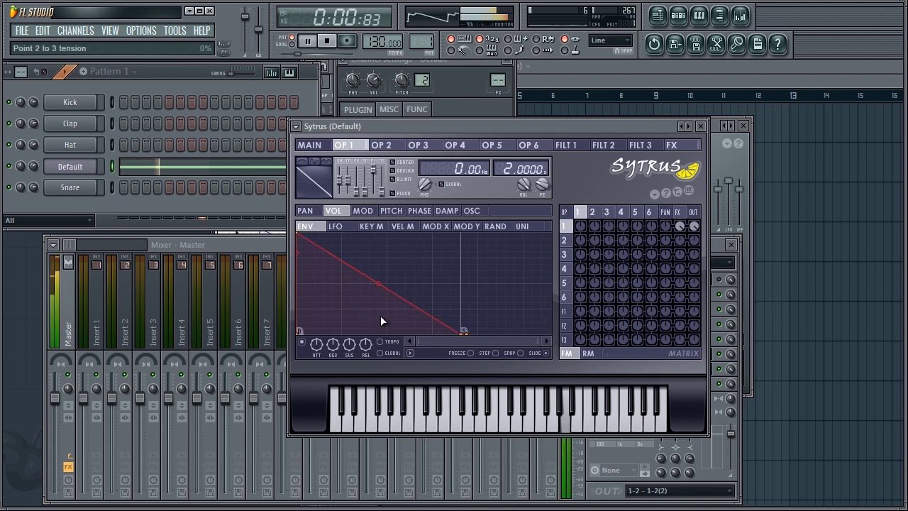
drag(464, 334, 421, 346)
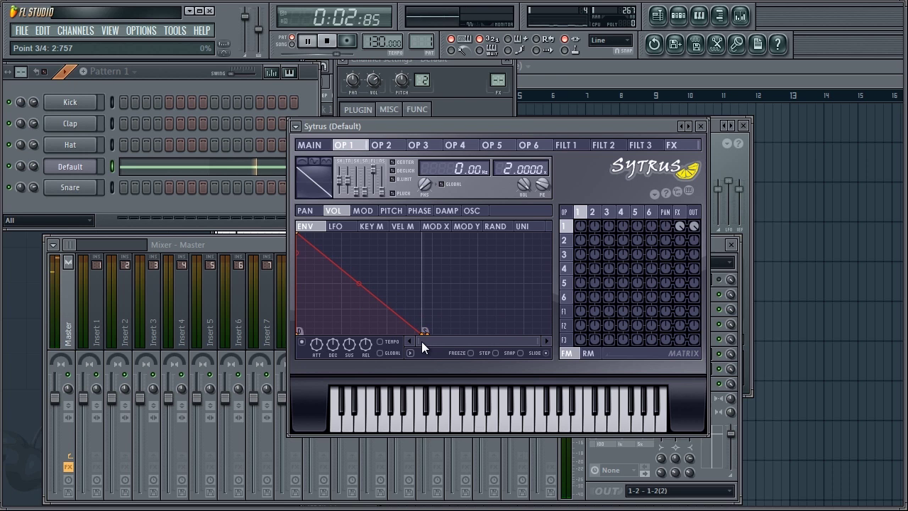
click(702, 126)
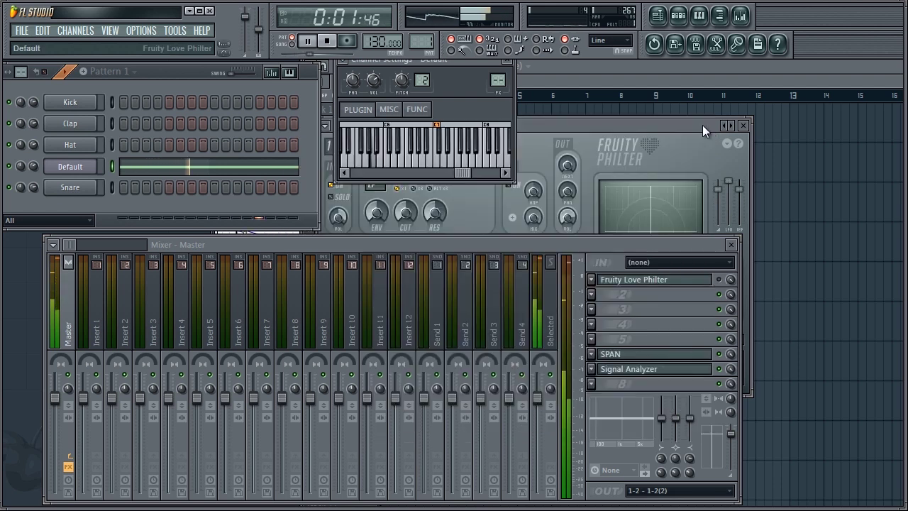
- Return to Fruity Love Philter and play the decaying note through the cutoff's IEF envelope
click(701, 125)
key(space)
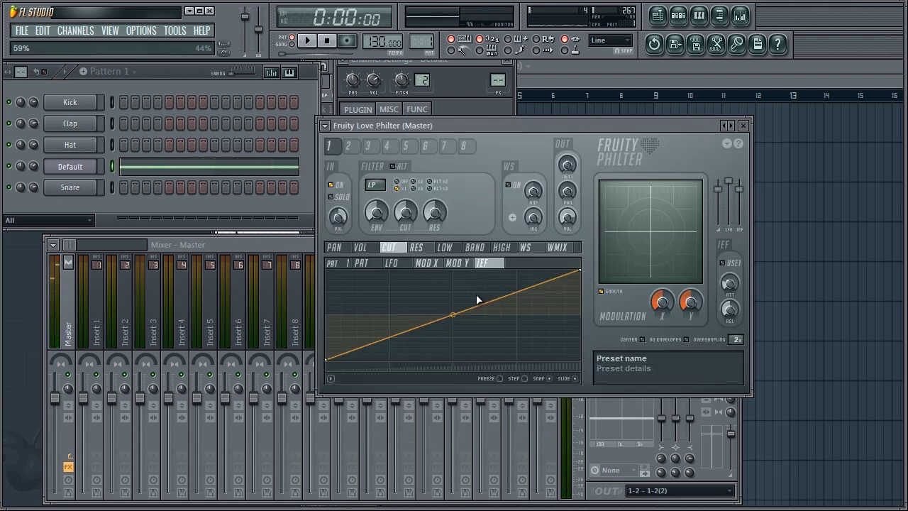
click(275, 243)
drag(554, 125, 546, 118)
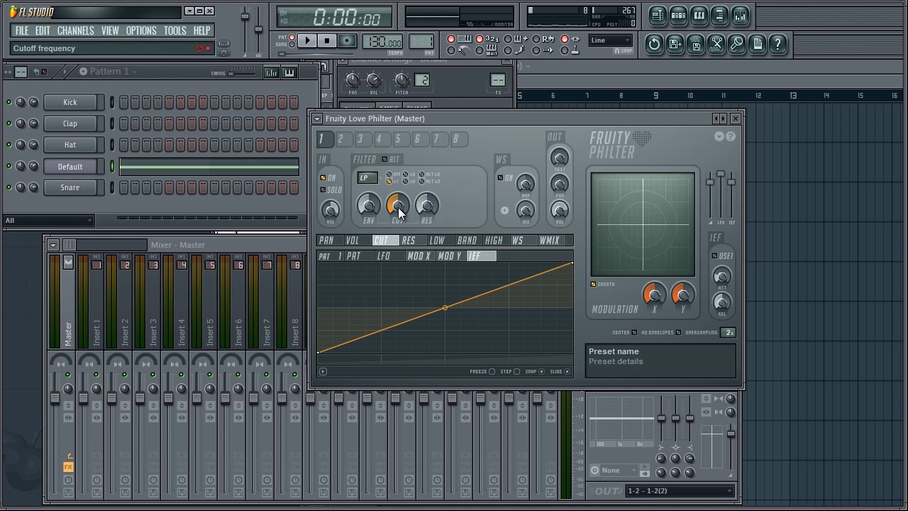
key(space)
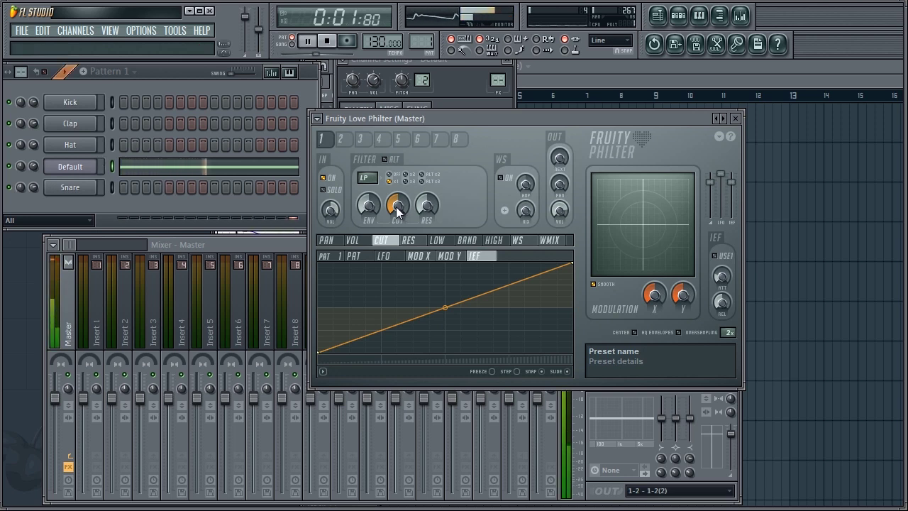
key(space)
- Audition the pattern with the envelope follower attack at 388 ms and again with a short attack
drag(720, 280, 723, 273)
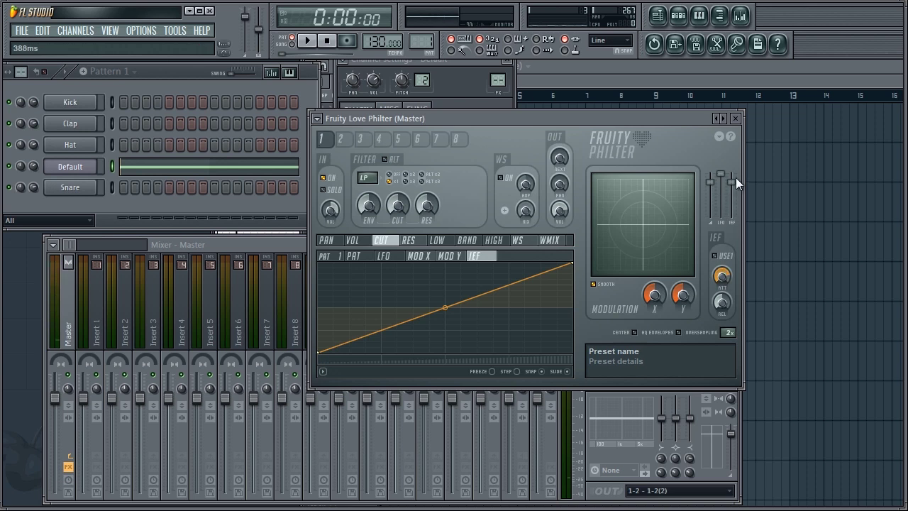
key(space)
key(space)
key(space)
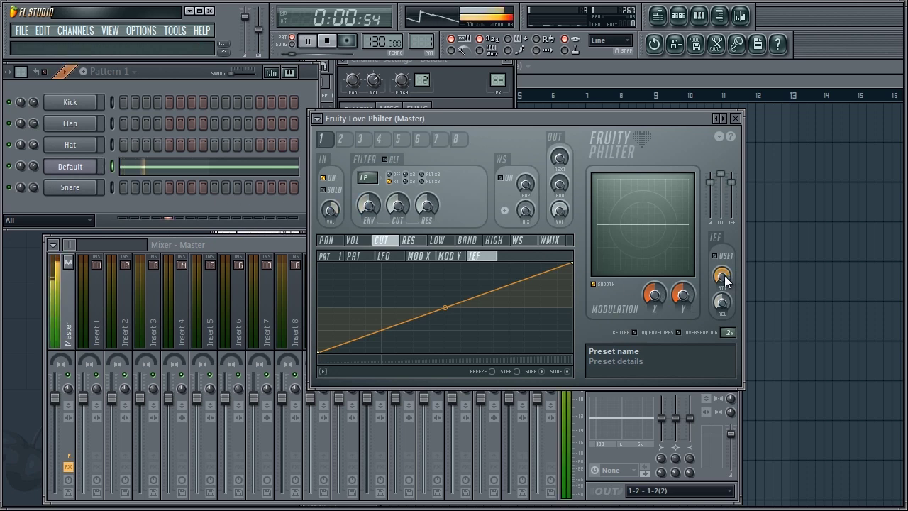
key(space)
key(space)
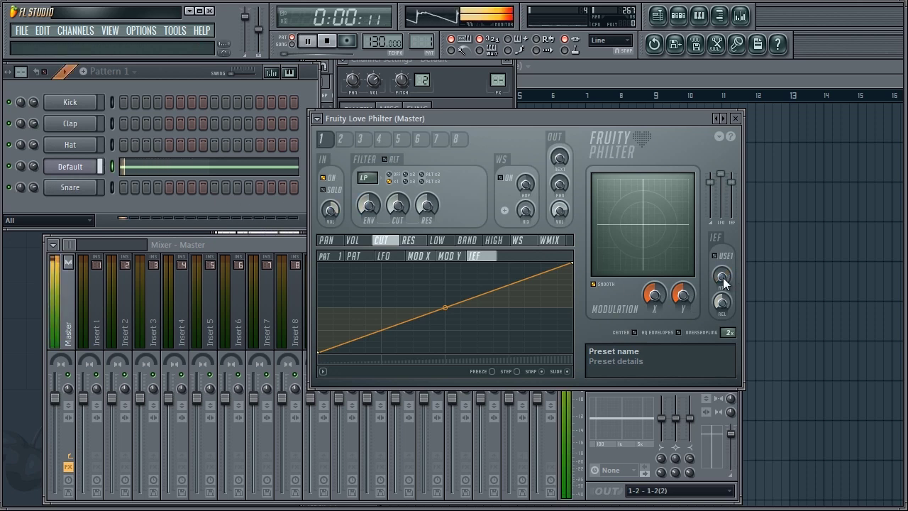
key(space)
key(space)
key(space)
- Review the Sytrus volume envelope, and try envelope follower attacks of 3 ms and 231 ms during playback
click(72, 171)
click(71, 170)
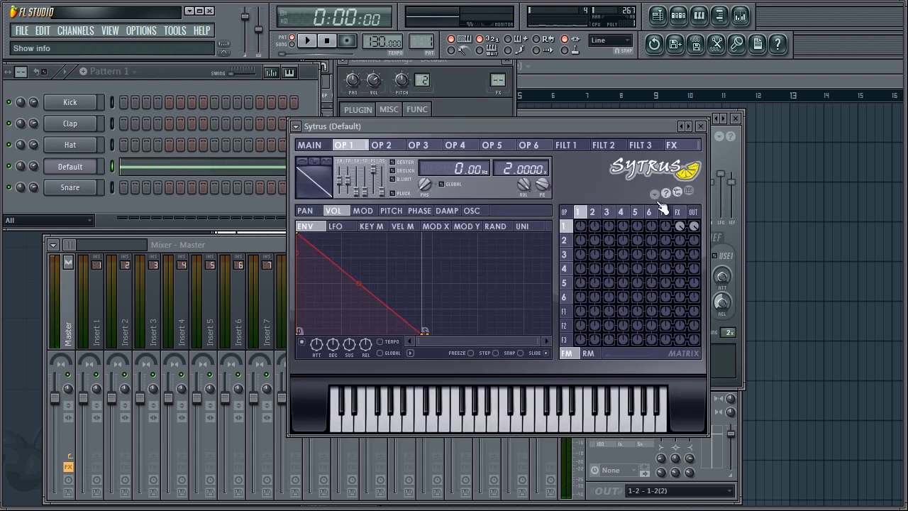
click(671, 117)
key(space)
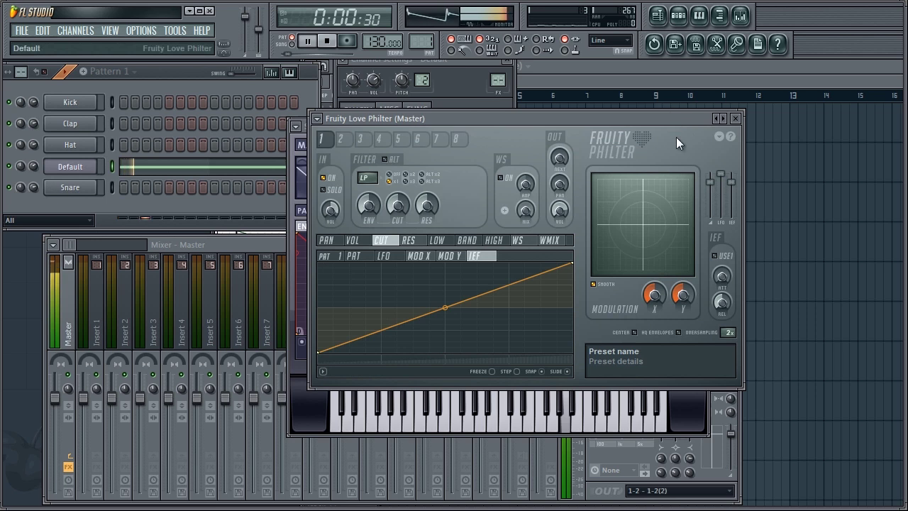
click(723, 278)
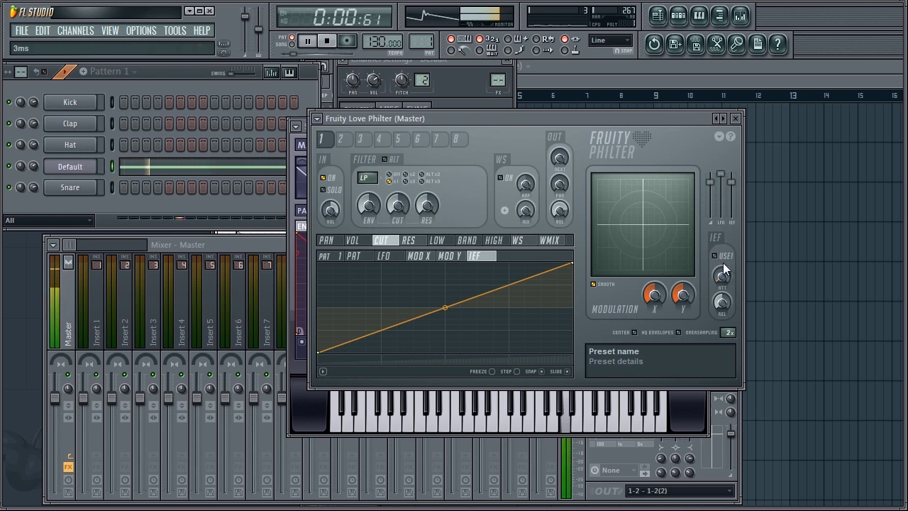
drag(715, 242, 703, 150)
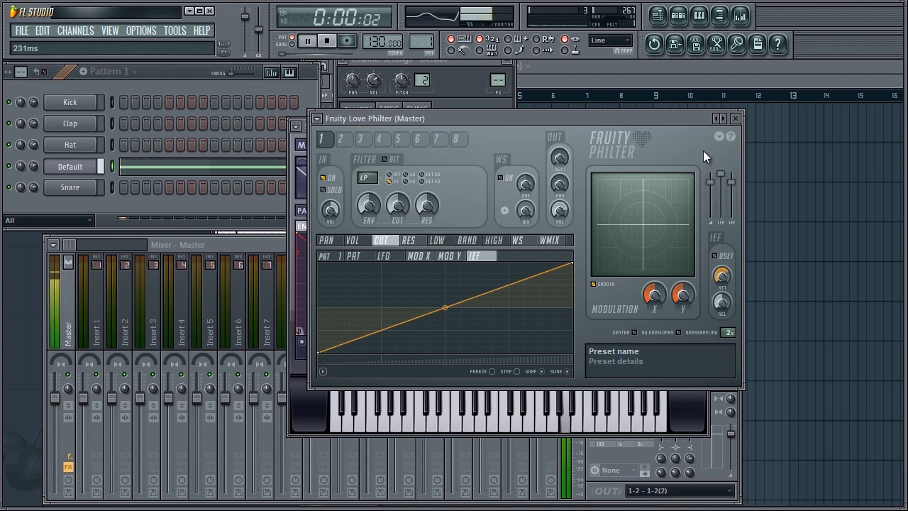
key(space)
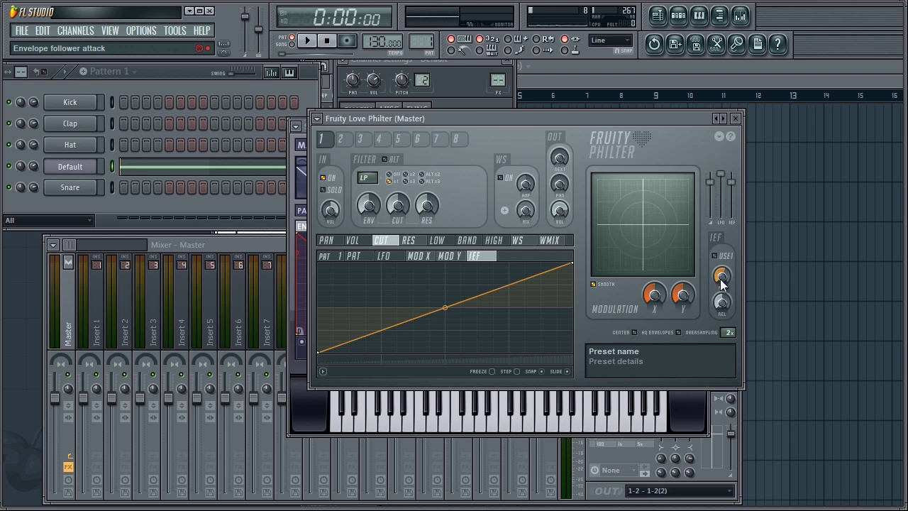
- Set the envelope follower attack to 14 ms and audition the pattern
key(space)
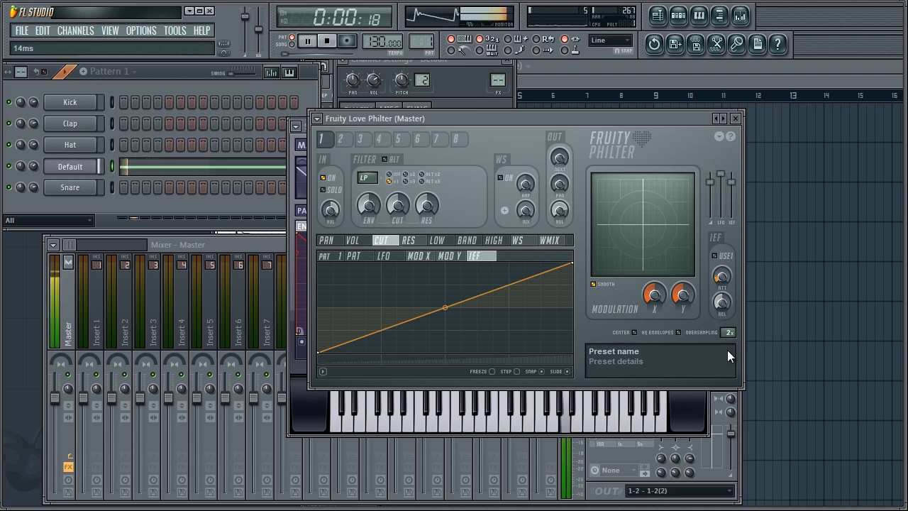
key(space)
drag(723, 305, 725, 350)
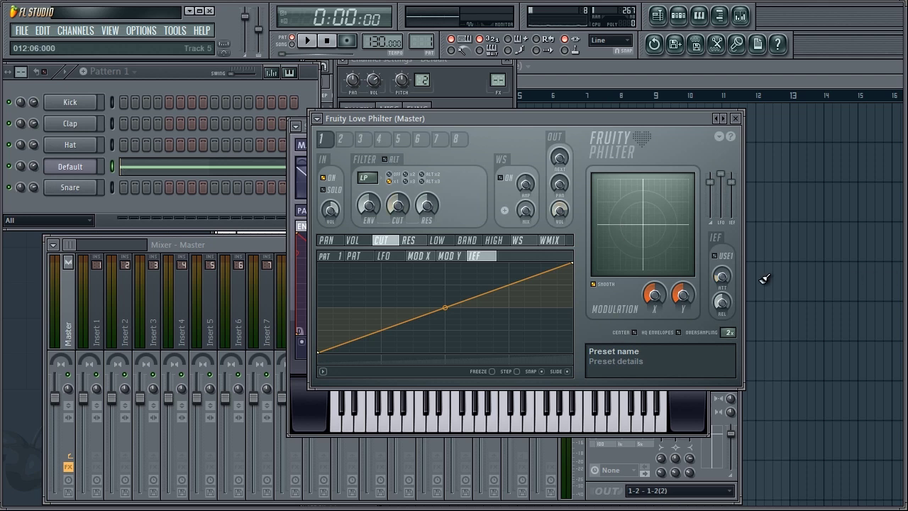
- Shorten the A5 note to half a beat, add A5 notes on the other three beats of bar 1, and play the pattern
click(229, 172)
drag(587, 236, 107, 228)
click(144, 236)
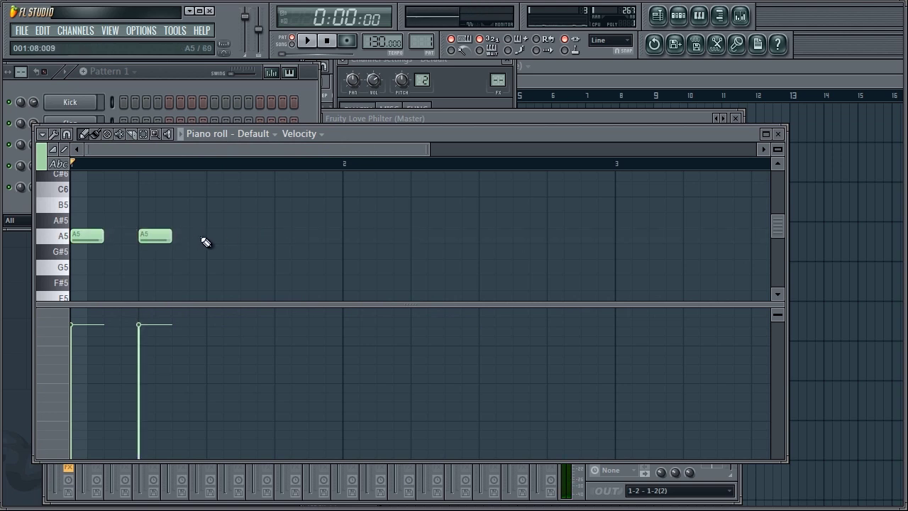
click(205, 237)
click(281, 234)
key(space)
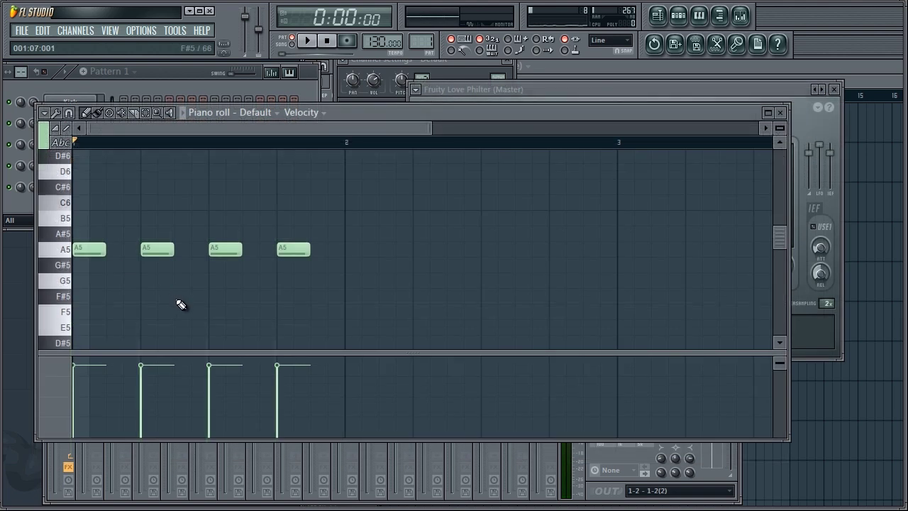
- Fill the gaps in bar 1 with four quieter A5 notes at about half velocity, and play the pattern
drag(348, 197, 127, 313)
mouse_move(106, 402)
mouse_down()
mouse_move(106, 421)
mouse_move(330, 430)
mouse_up()
mouse_move(106, 423)
mouse_down()
mouse_move(320, 428)
mouse_move(121, 412)
mouse_move(353, 400)
mouse_up()
key(space)
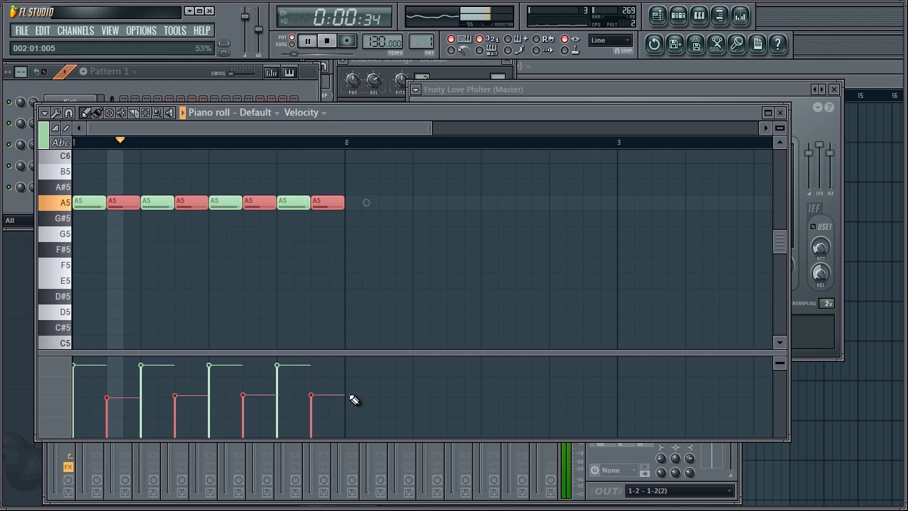
click(779, 112)
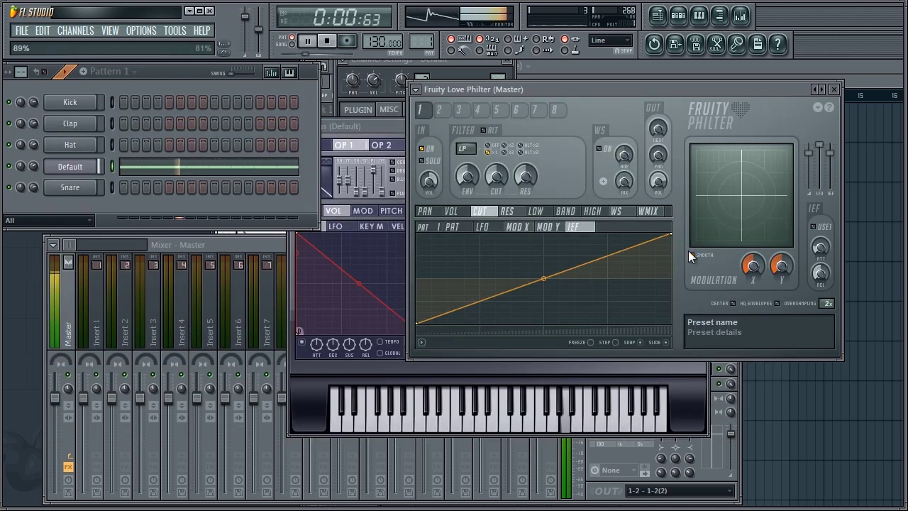
- Restart playback, raise the velocity of the four on-beat A5 notes to 100%, close the piano roll and stop the pattern
key(space)
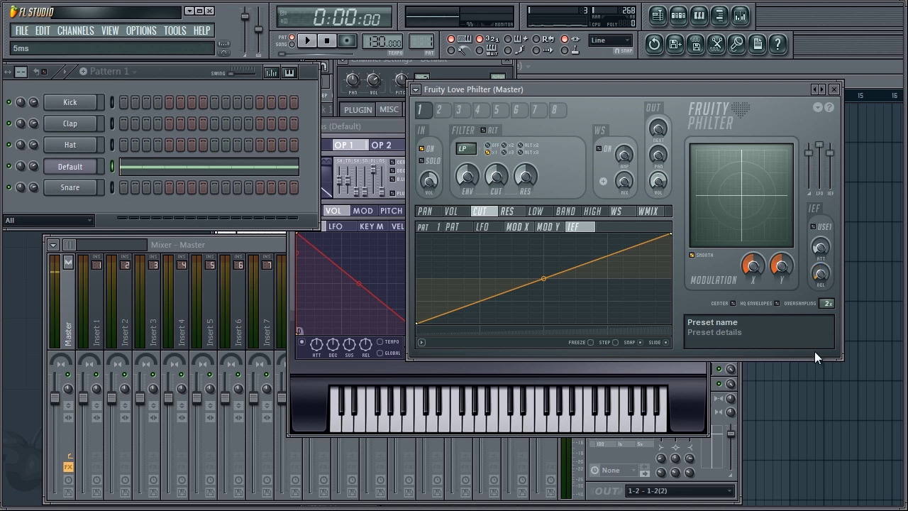
key(space)
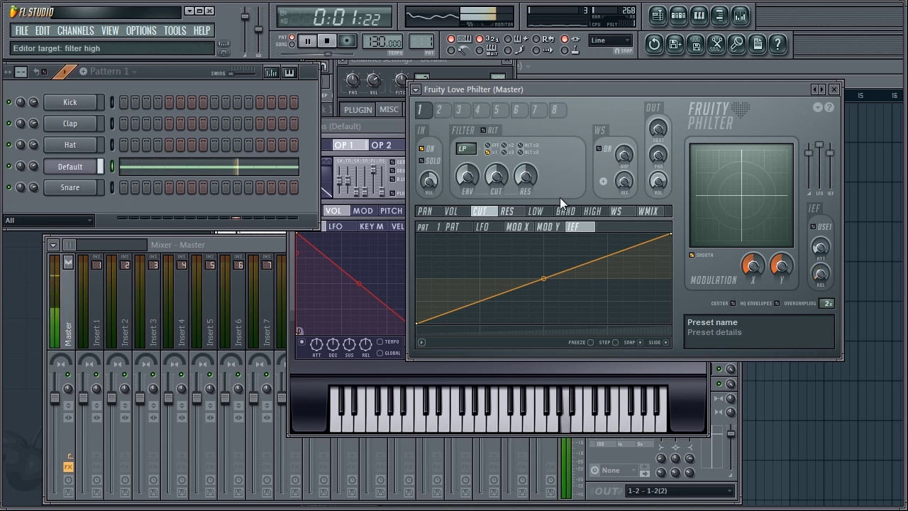
click(282, 164)
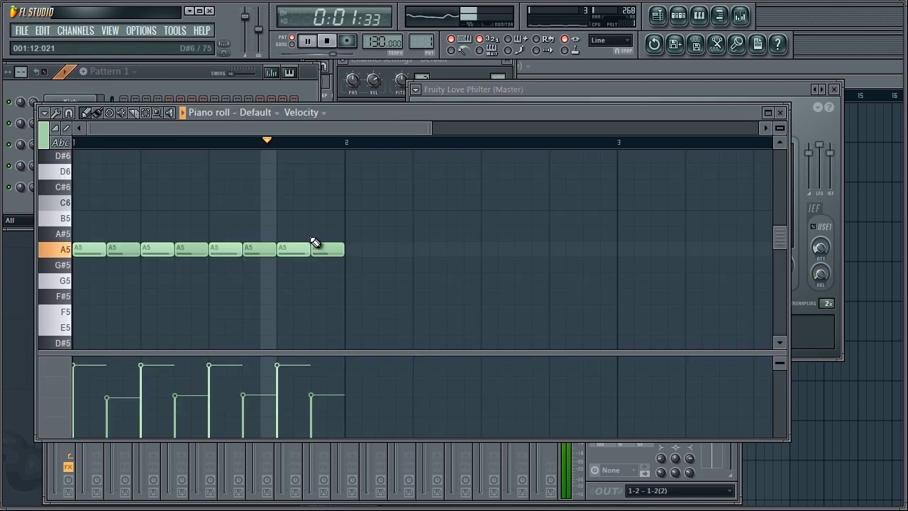
click(342, 244)
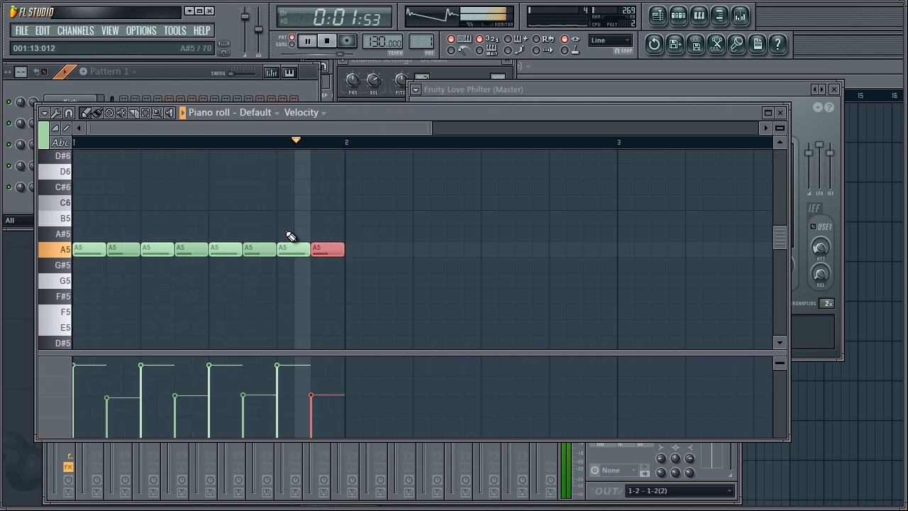
drag(286, 206, 286, 257)
drag(235, 228, 221, 269)
drag(158, 211, 154, 275)
drag(90, 229, 80, 274)
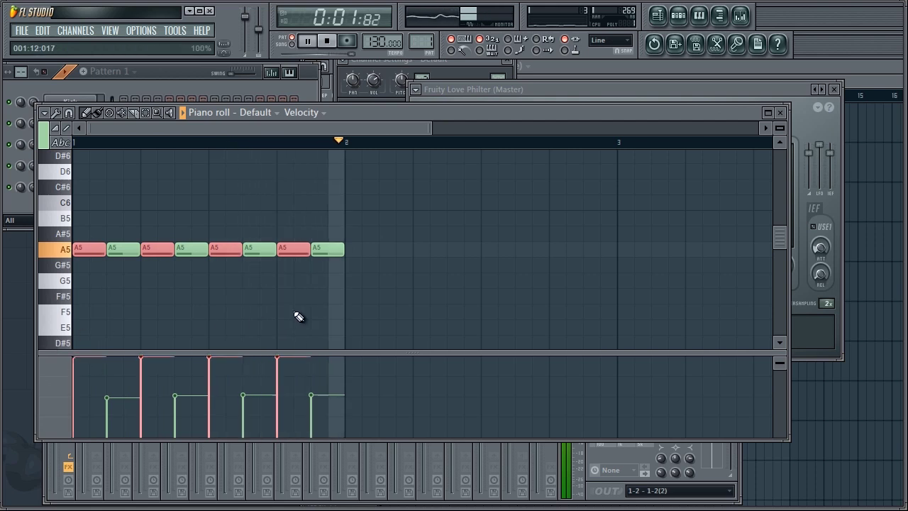
click(780, 112)
key(space)
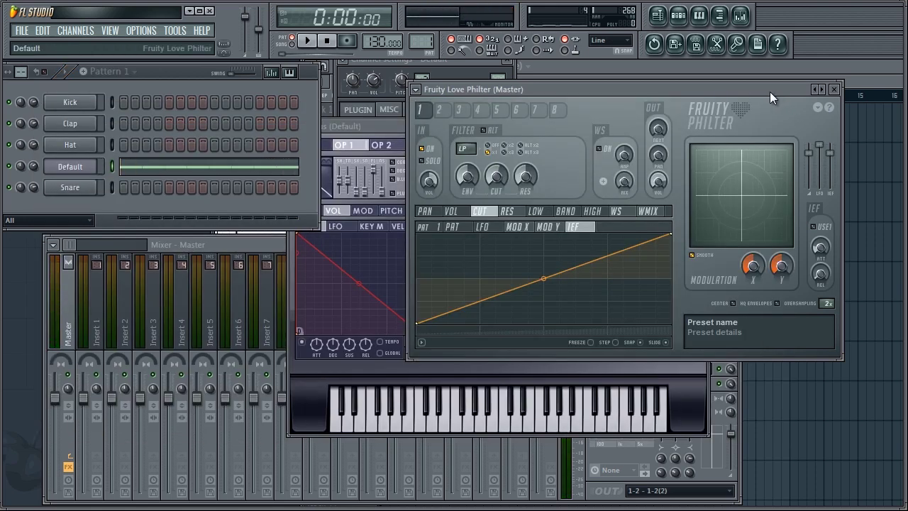
- Play the pattern with the louder accents and compare the loud and quiet A5 notes in the piano roll
key(space)
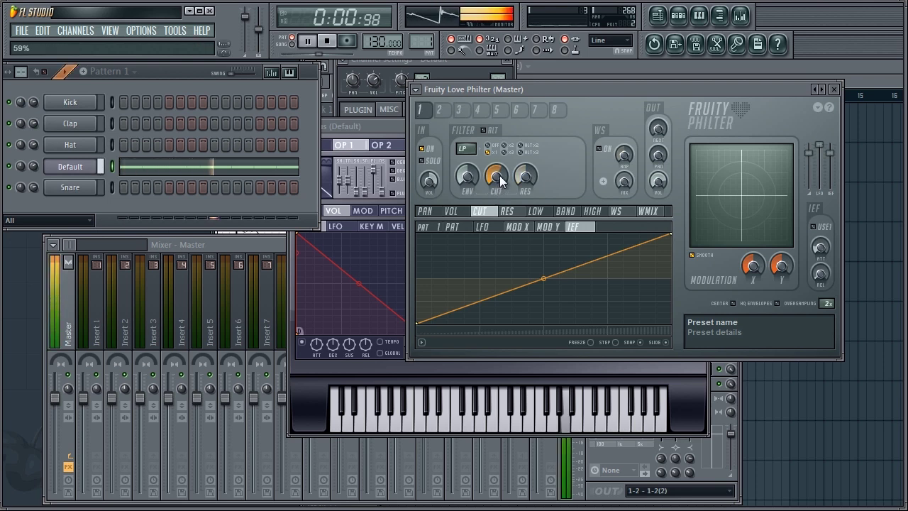
key(space)
click(156, 168)
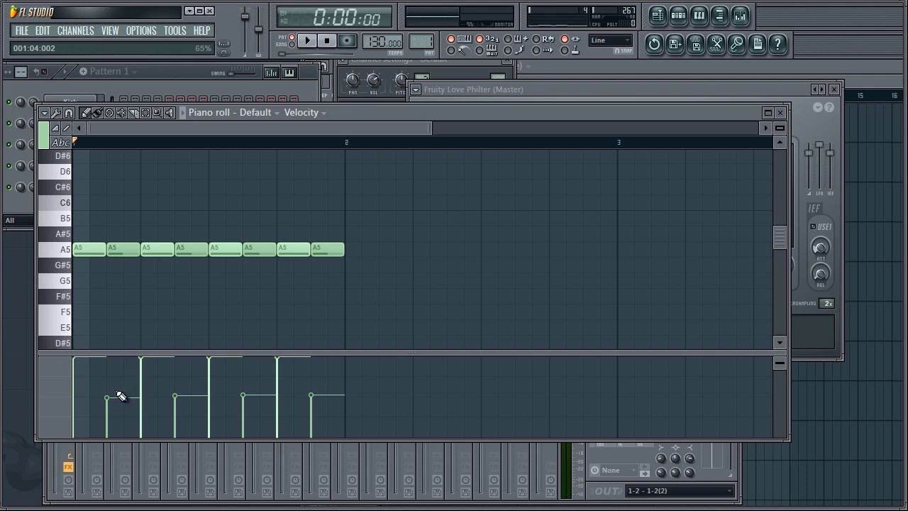
click(780, 113)
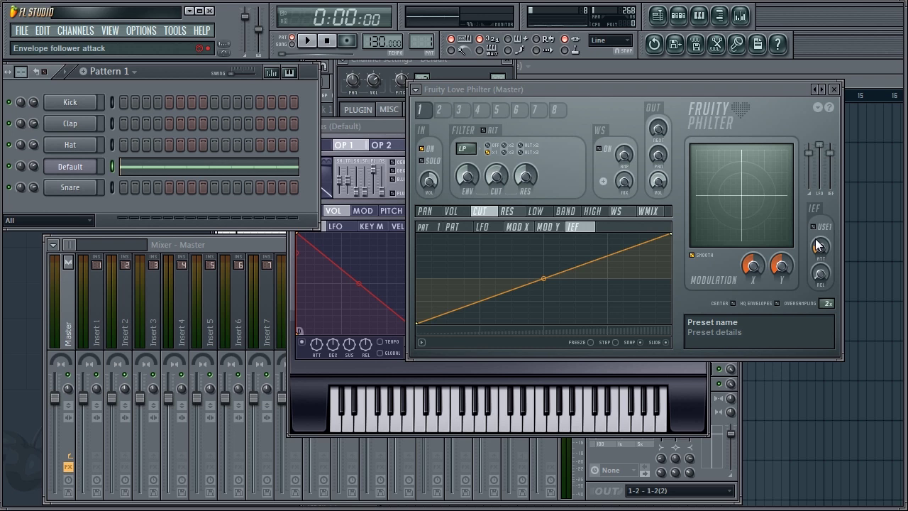
click(261, 168)
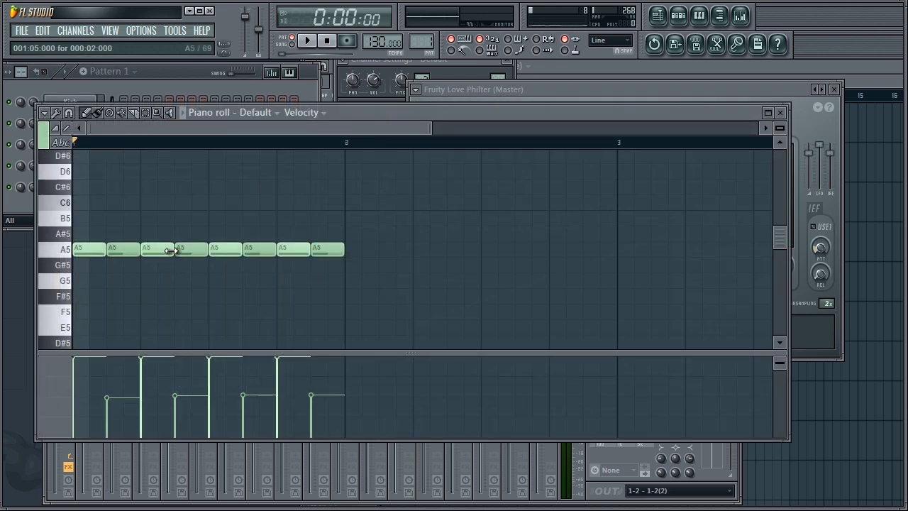
click(781, 93)
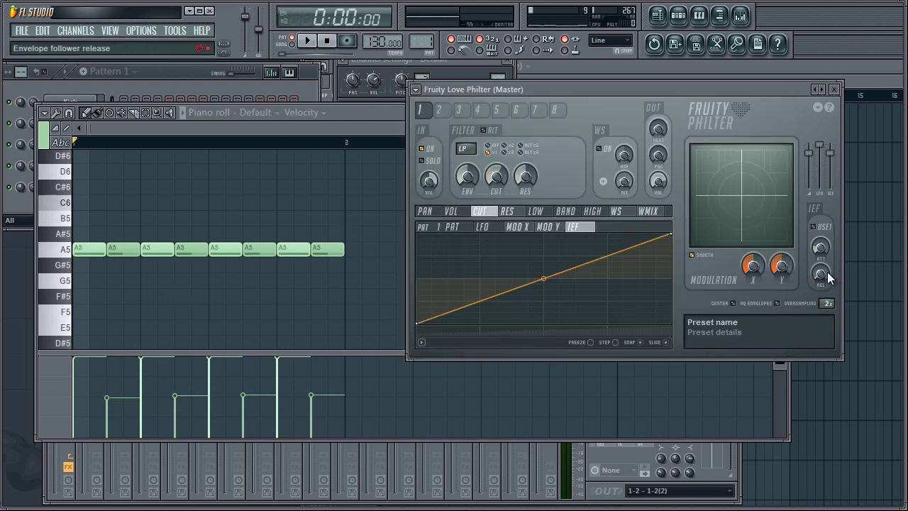
- Set the envelope follower release to 1000 ms while the pattern plays, and stop playback
key(space)
drag(820, 275, 821, 85)
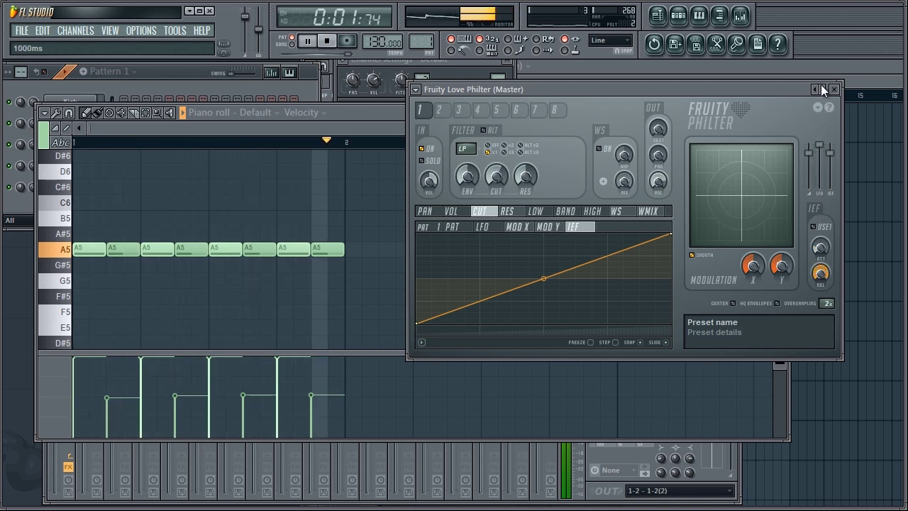
key(space)
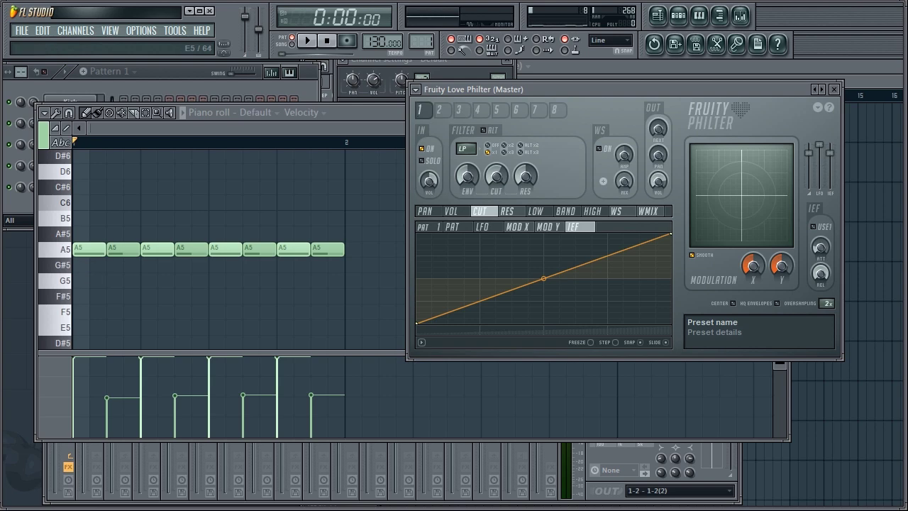
- Switch to the image editor, sketch a red stepped line under the pasted A5 notes with the brush, and undo it
key(super)
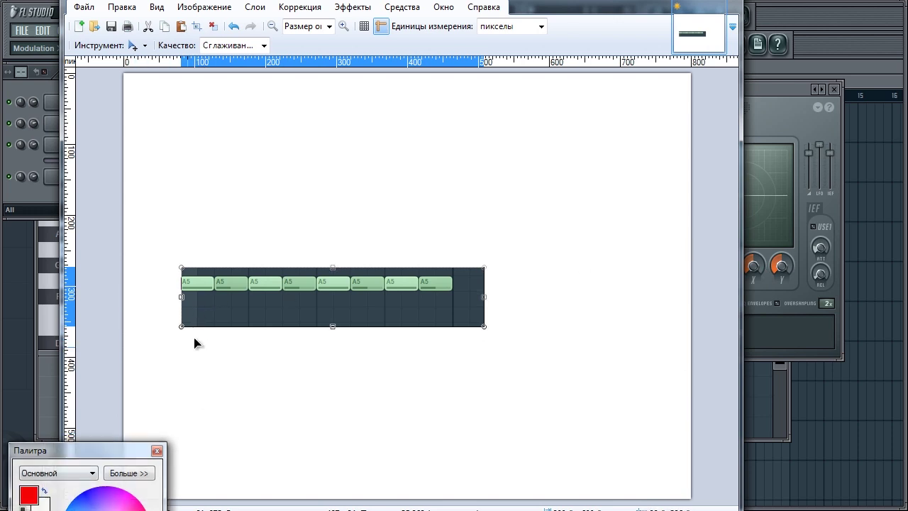
key(b)
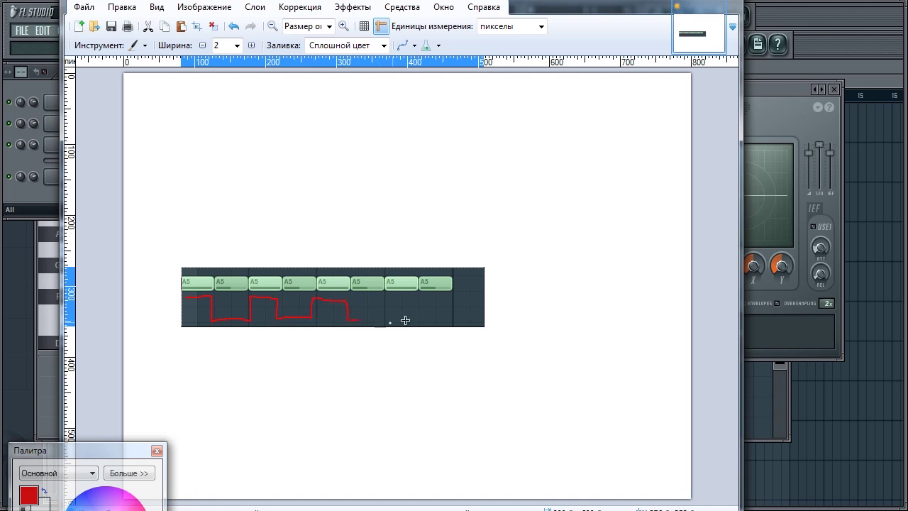
key(ctrl+z)
- Sketch a red sawtooth line for the slow release under the A5 notes in the image editor, and undo it
mouse_move(827, 278)
mouse_down()
mouse_move(817, 244)
mouse_move(828, 97)
mouse_up()
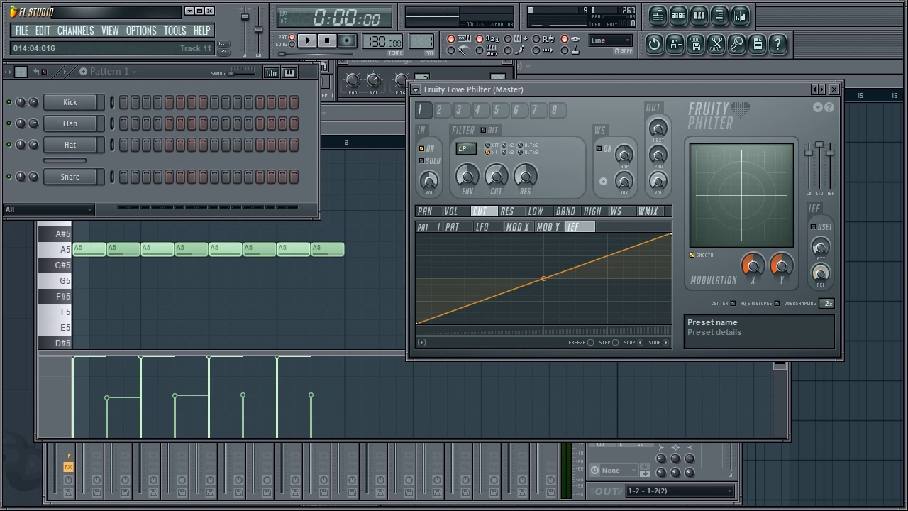
key(alt+Tab)
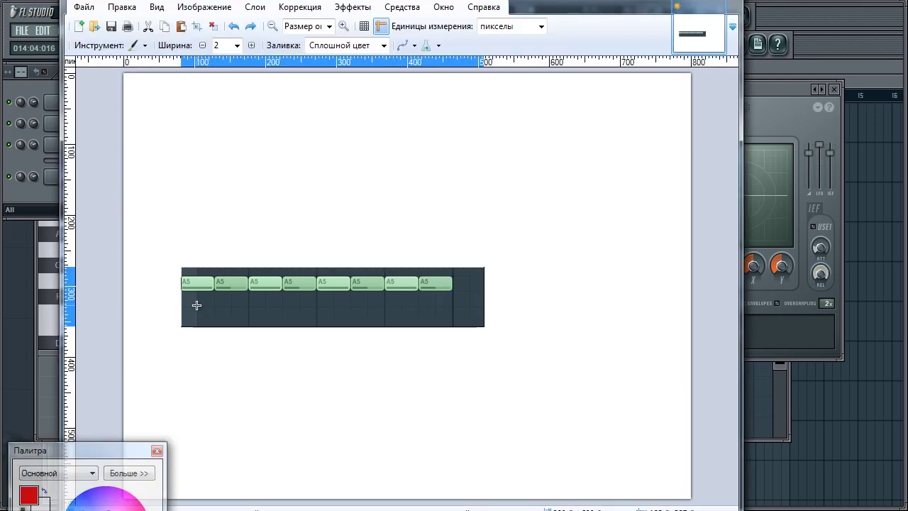
drag(215, 304, 215, 304)
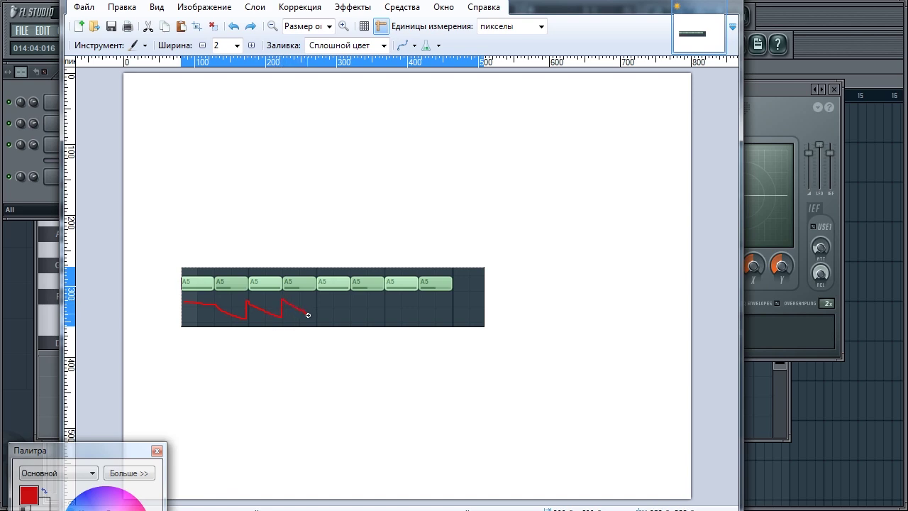
key(ctrl+z)
- Switch back to FL Studio, audition the pattern repeatedly, and turn the envelope follower release down to a short time
key(alt+Tab)
key(space)
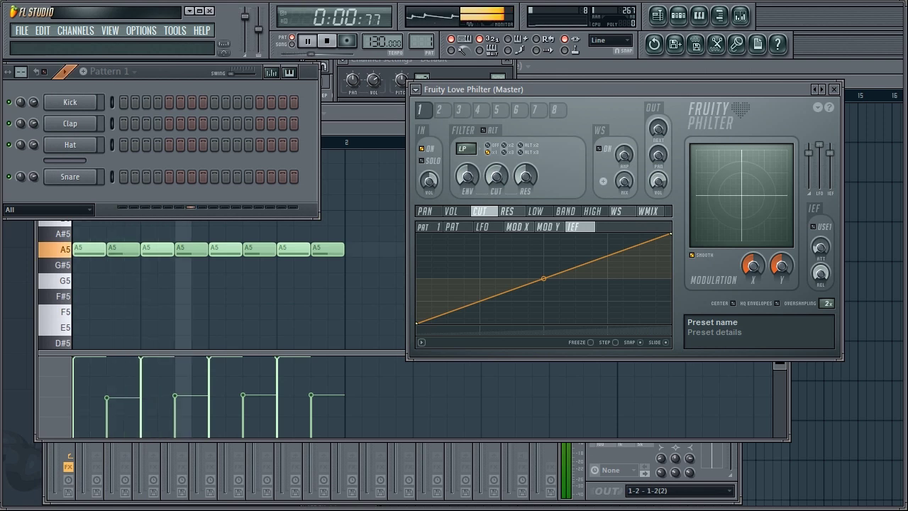
key(space)
key(space)
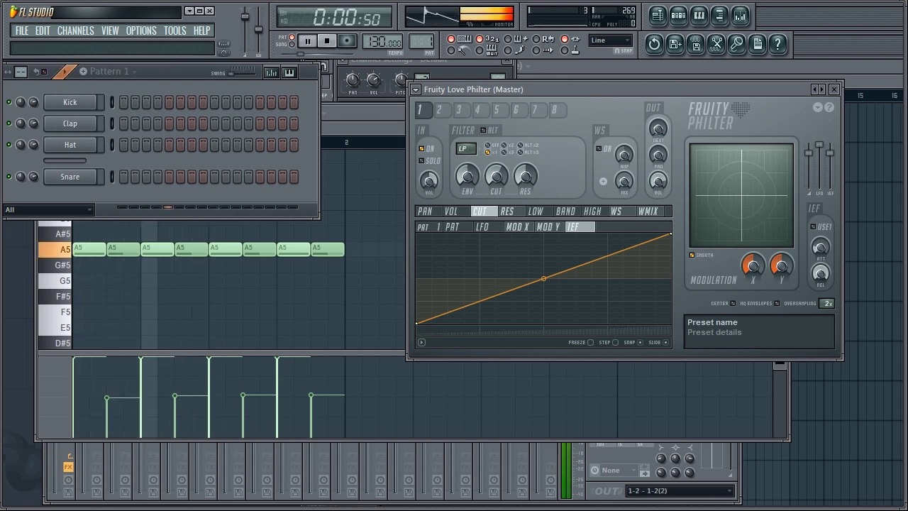
key(space)
key(space)
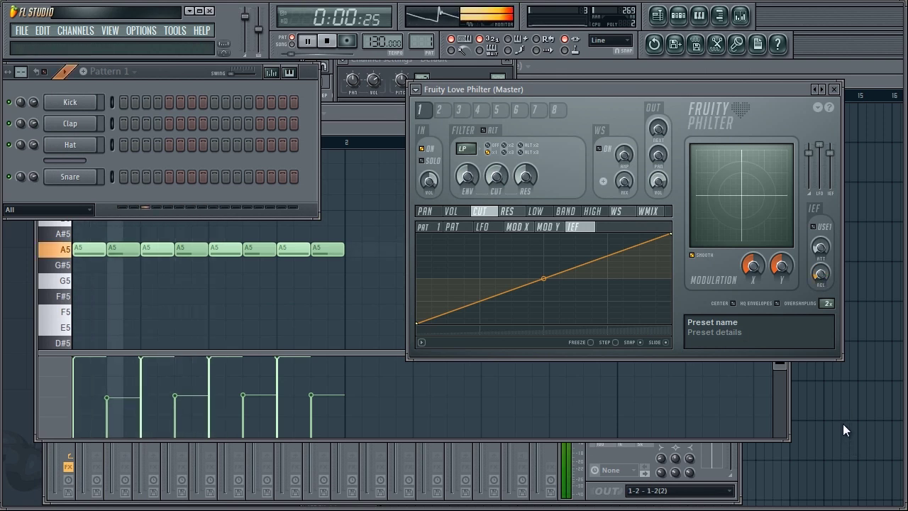
drag(823, 242, 830, 268)
key(space)
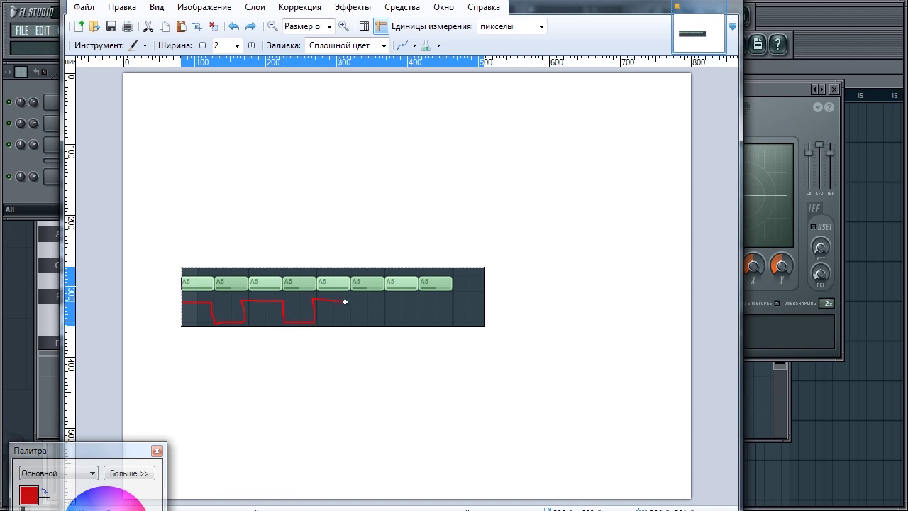
- Set the envelope follower attack to 1000 ms and play the pattern briefly
click(818, 247)
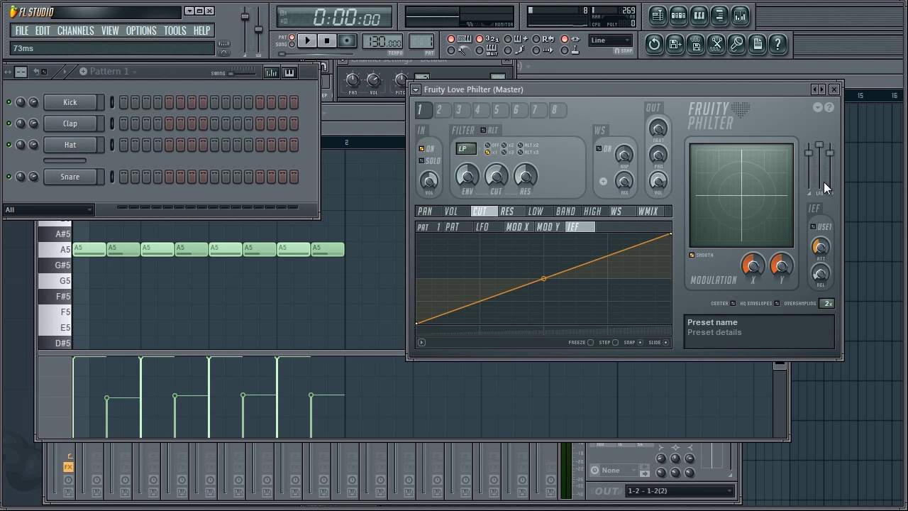
key(space)
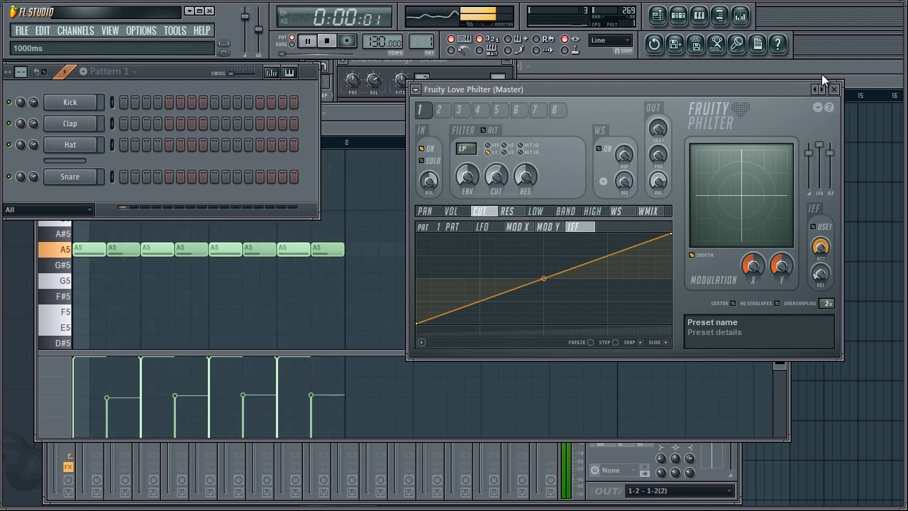
key(space)
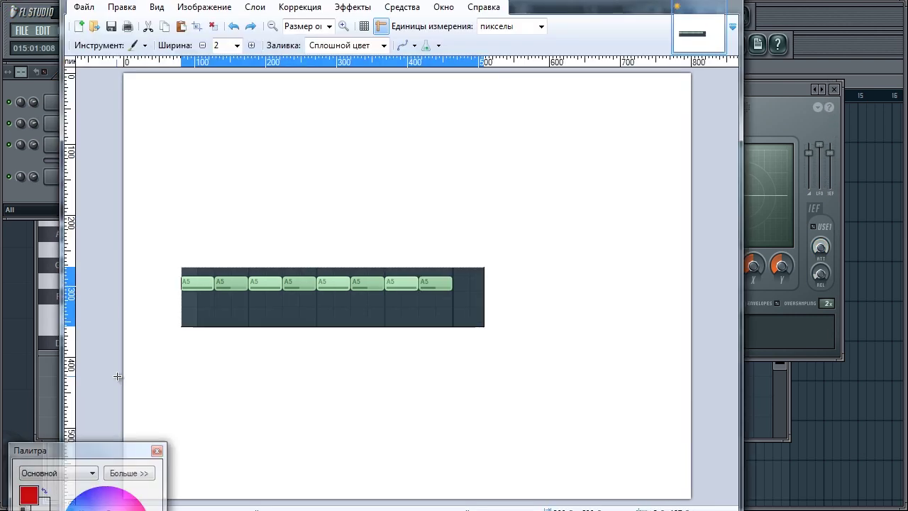
- Sketch a red line for the slow-attack response under the A5 notes in the image editor
drag(182, 302, 213, 301)
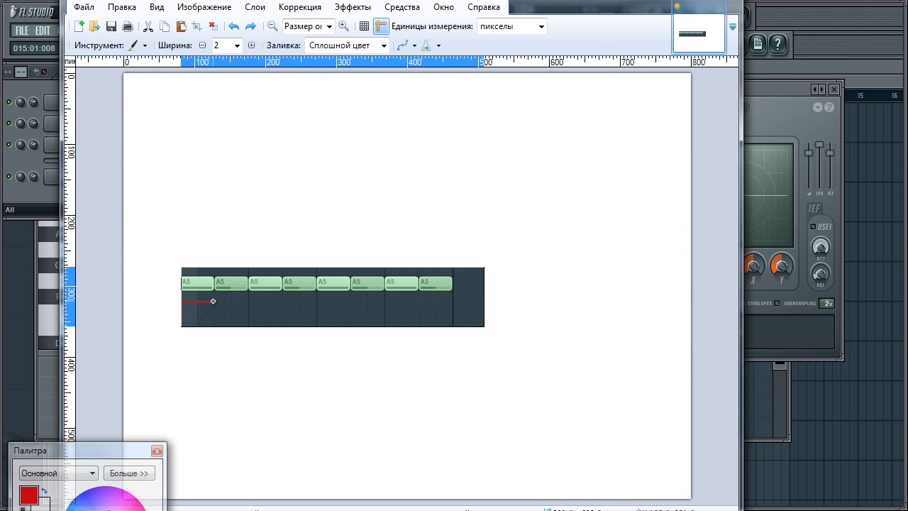
mouse_move(212, 300)
mouse_down()
mouse_move(219, 318)
mouse_move(245, 320)
mouse_move(284, 304)
mouse_move(286, 321)
mouse_up()
mouse_move(288, 320)
mouse_down()
mouse_move(315, 303)
mouse_move(323, 317)
mouse_move(348, 305)
mouse_move(348, 317)
mouse_up()
- Set the envelope follower attack to 17 ms, and try different attack and release times
click(819, 247)
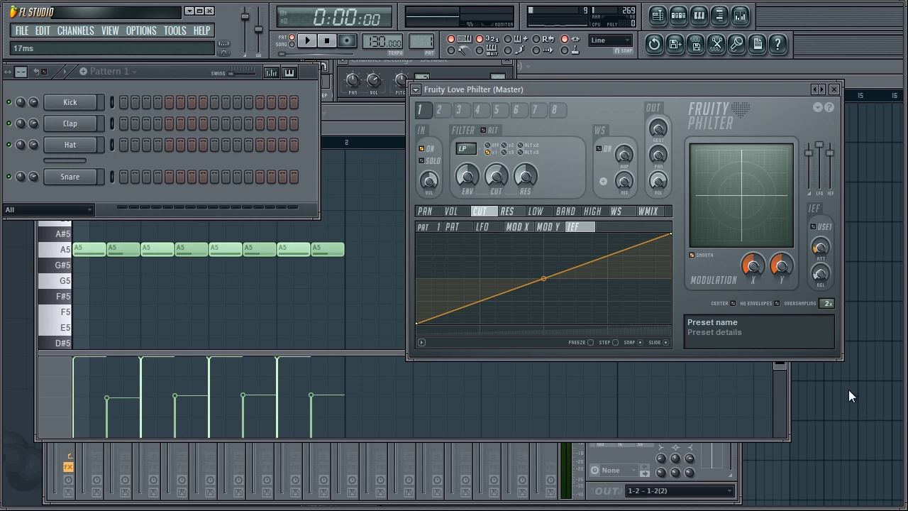
drag(850, 397, 849, 405)
drag(824, 247, 792, 109)
drag(817, 277, 829, 463)
drag(820, 273, 795, 177)
- Add "кекеуке" to the preset name text
click(788, 321)
text(rtrtert)
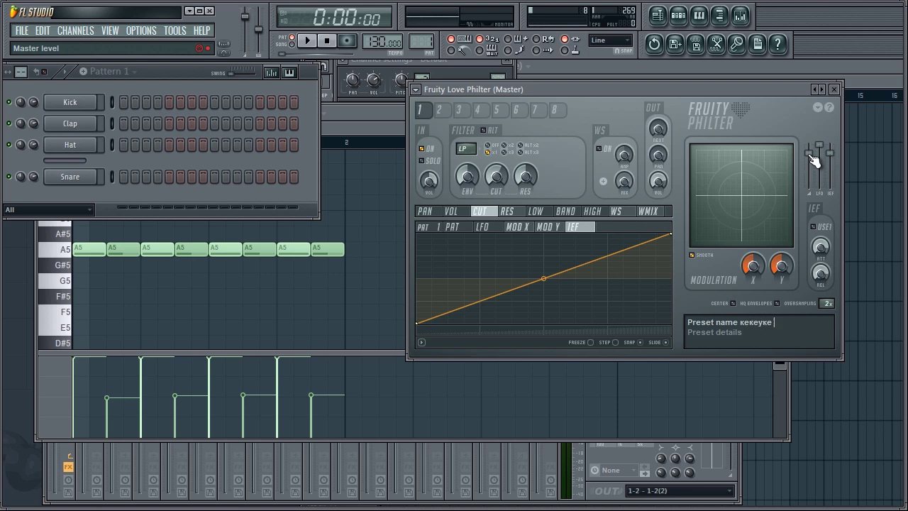
- Lower the master level slightly, play the pattern, and try the LFO level at -61%
drag(813, 157, 812, 175)
key(space)
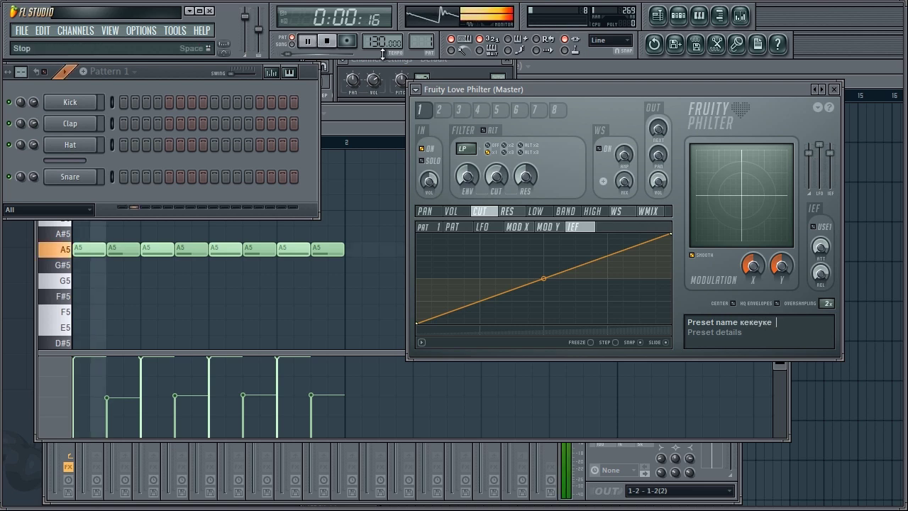
drag(805, 243, 821, 145)
click(328, 42)
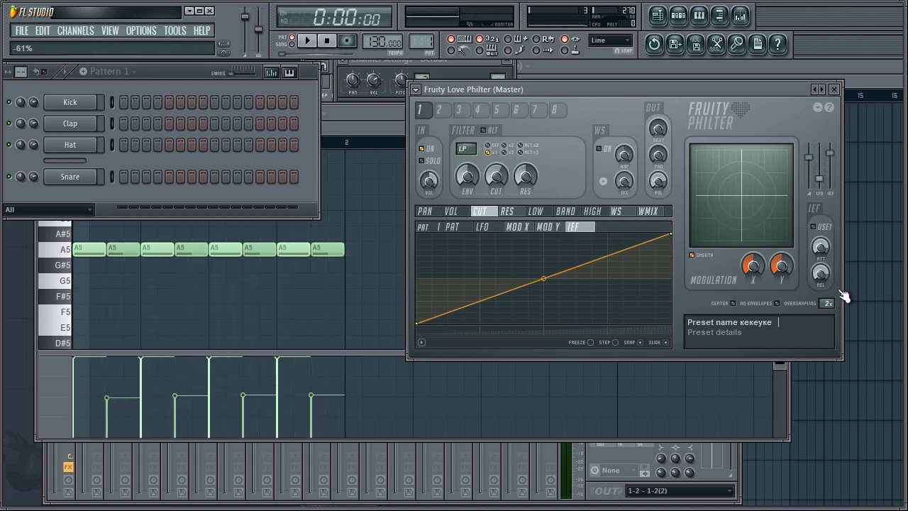
- Show the cutoff LFO curve, try the LFO level at 73% during playback, and return the level to the middle
click(479, 228)
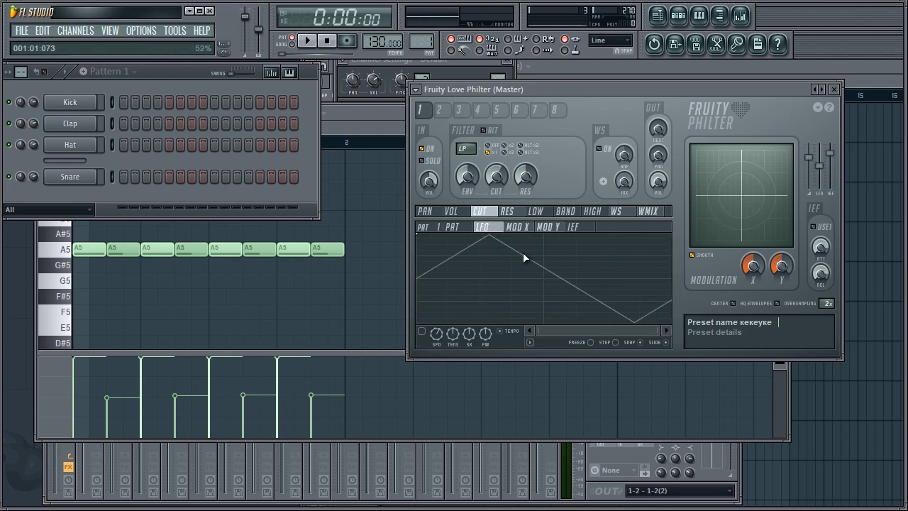
click(307, 41)
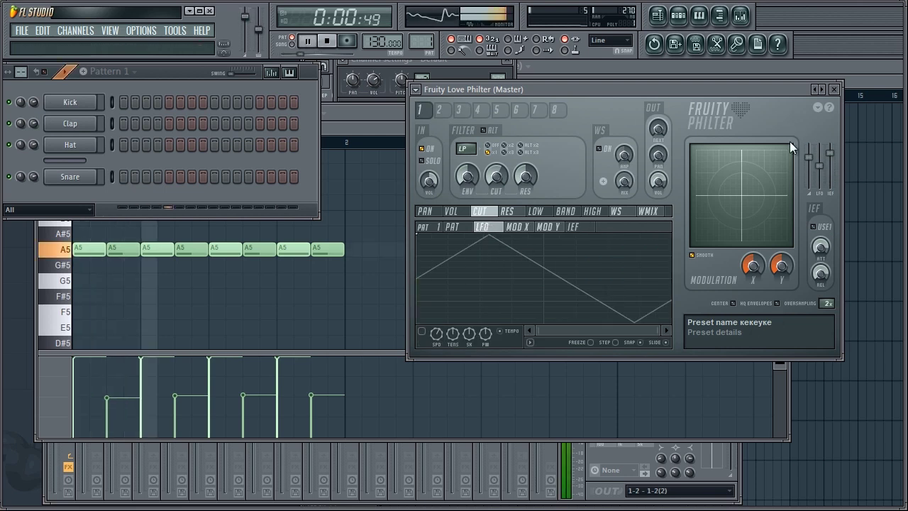
drag(819, 165, 822, 275)
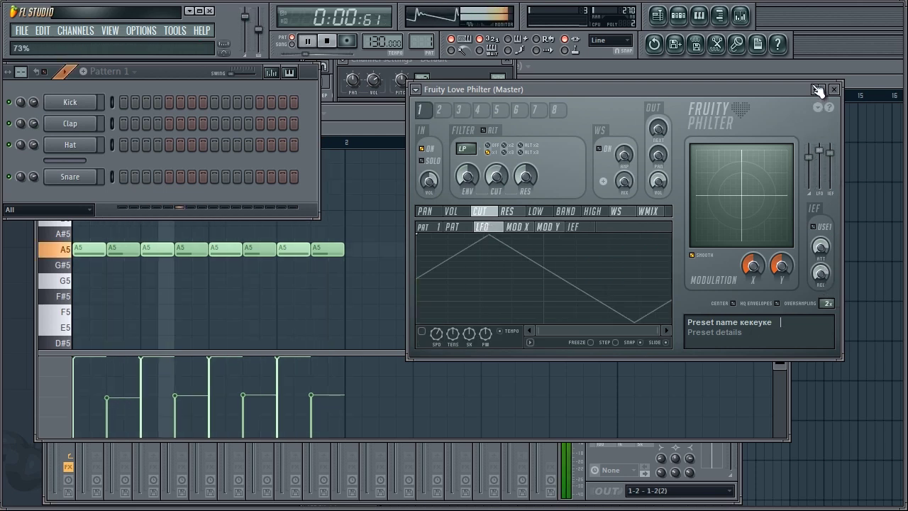
click(332, 41)
drag(822, 189, 827, 170)
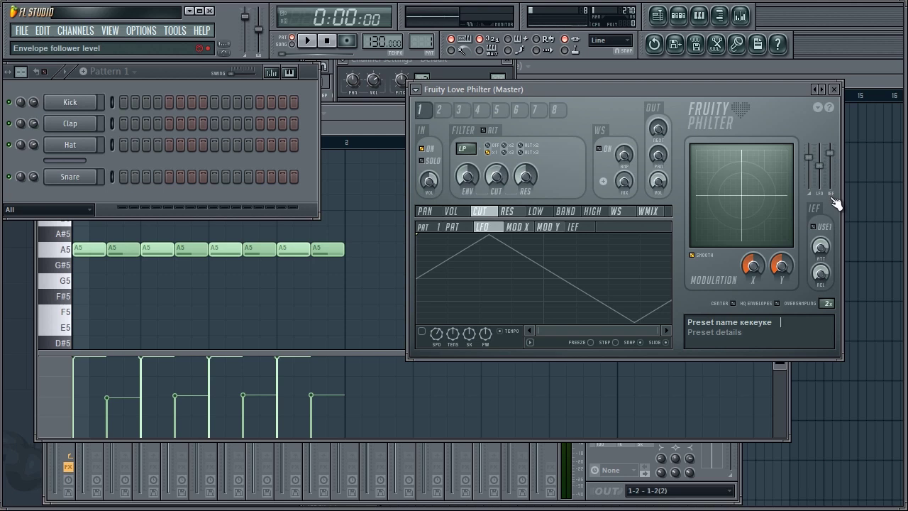
- Show the cutoff's envelope follower curve, and during playback try the follower level at 78% and lower it fully
click(586, 227)
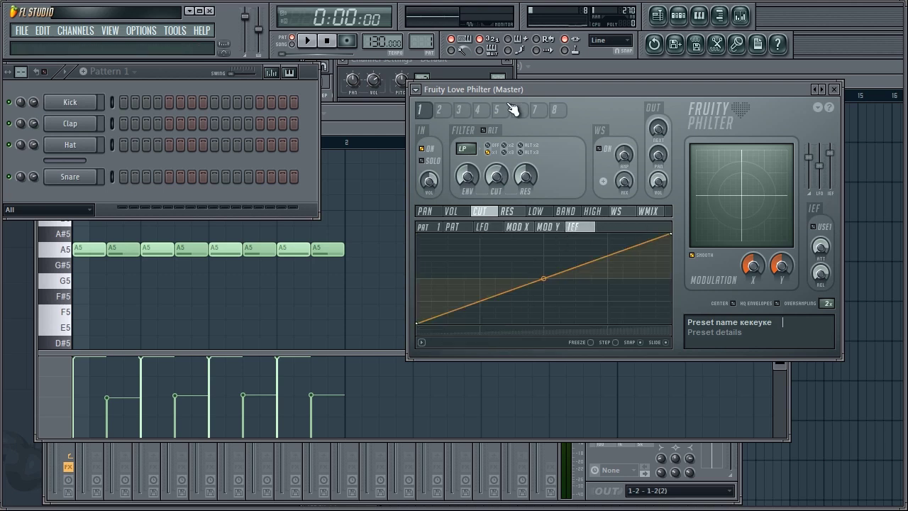
key(space)
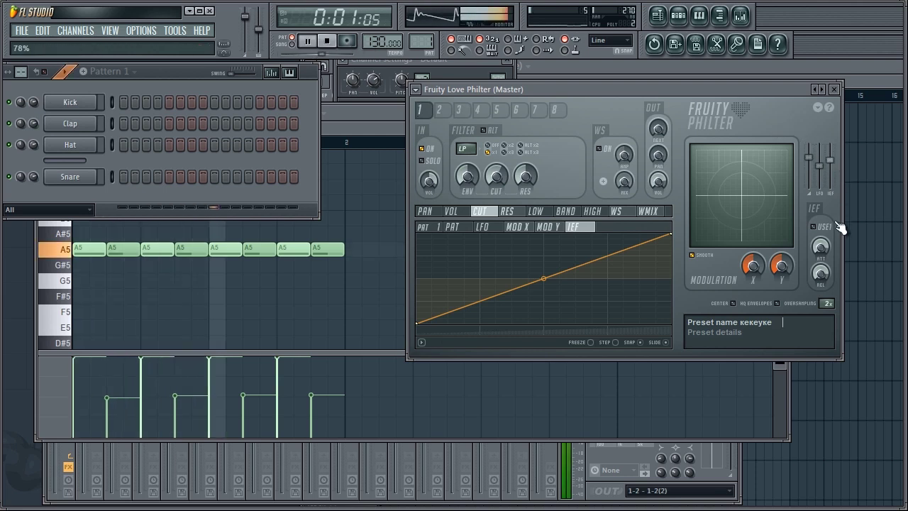
key(space)
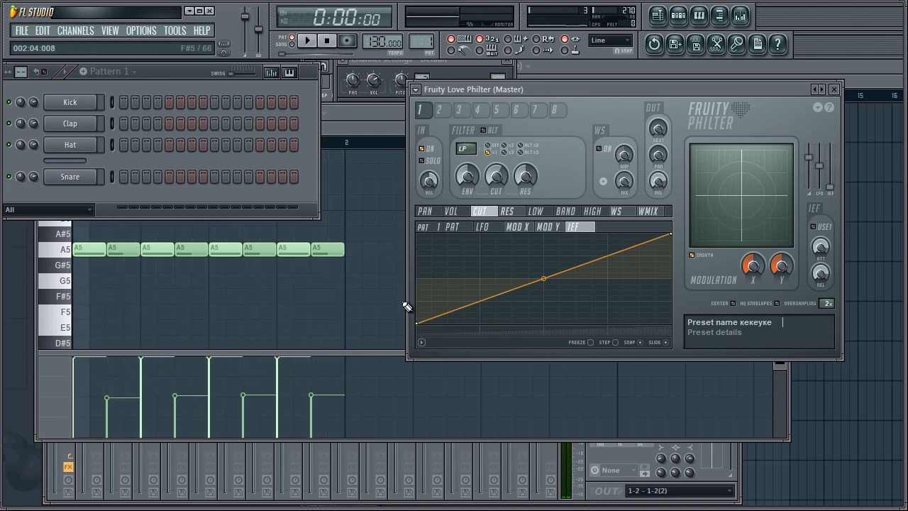
- Try raising the start point of the cutoff's envelope follower curve to the midline, and return it to -100%
drag(417, 323, 410, 278)
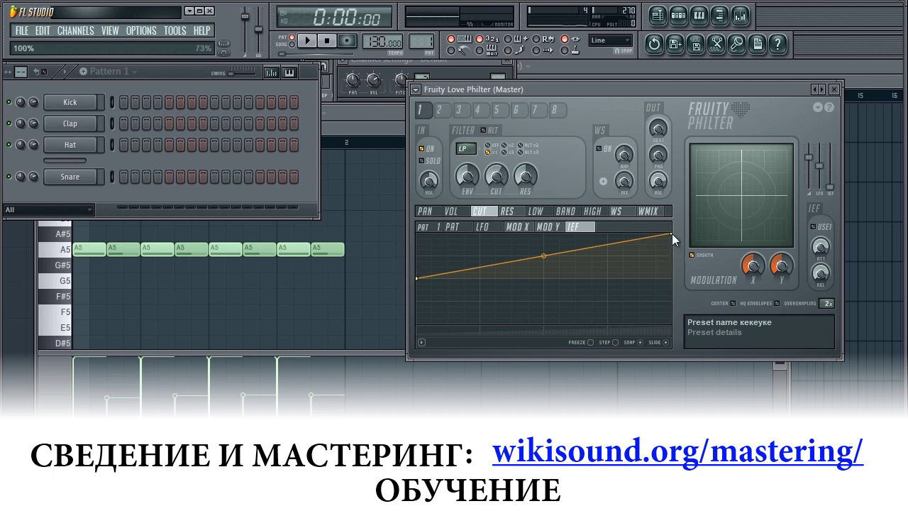
drag(671, 234, 602, 235)
drag(420, 279, 398, 371)
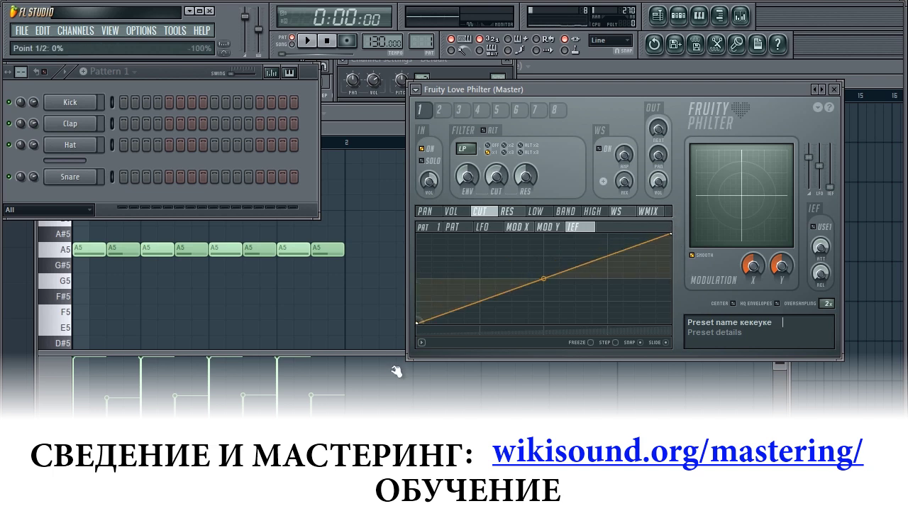
- Adjust the envelope follower level and close the Fruity Love Philter window
drag(834, 162, 835, 167)
right_click(838, 158)
click(838, 158)
drag(836, 150, 835, 177)
click(834, 89)
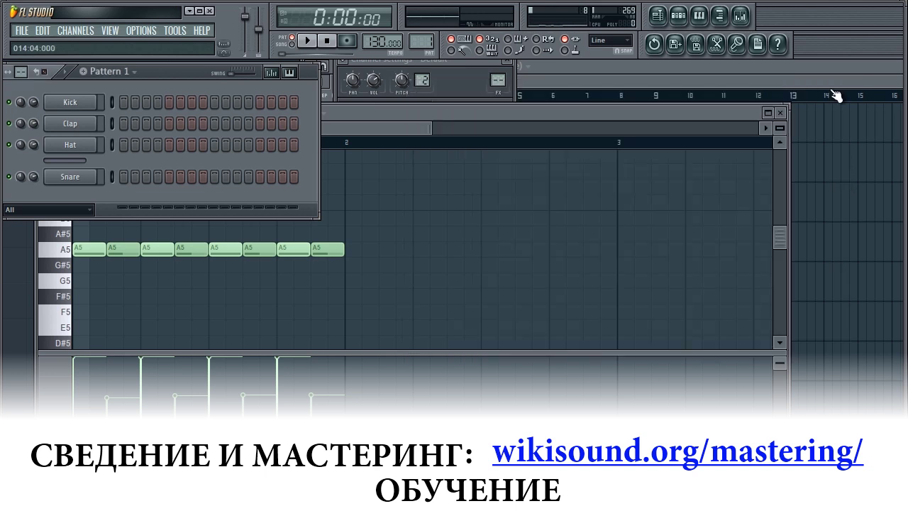